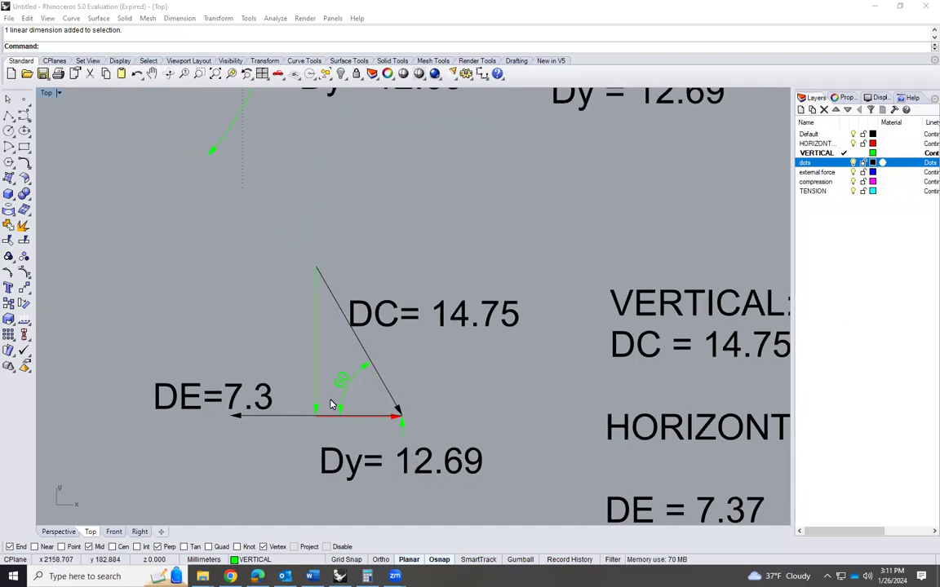
Examine the joint D force triangle, its equilibrium equations and the truss diagram around joints C and D
scroll(273, 444, down, 3)
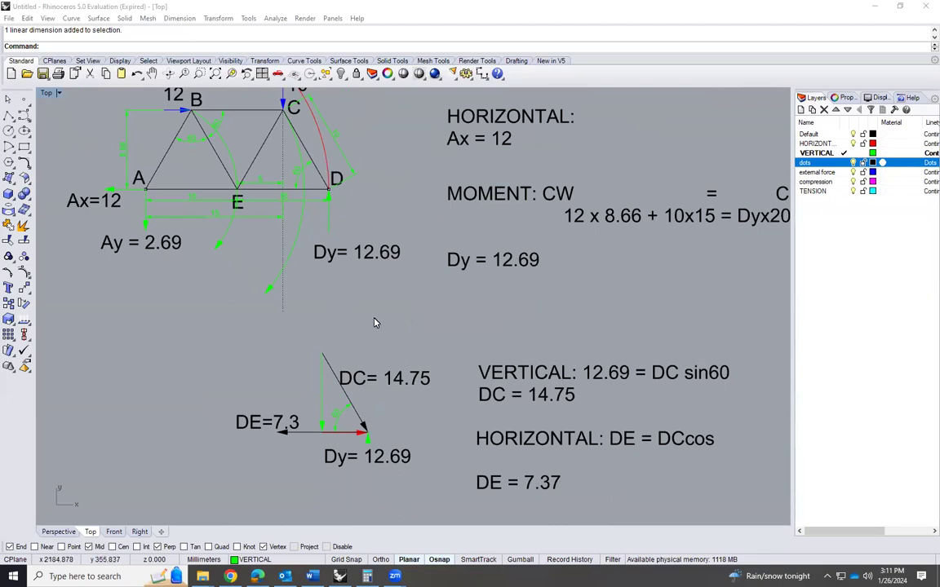
scroll(379, 308, down, 4)
scroll(359, 401, up, 4)
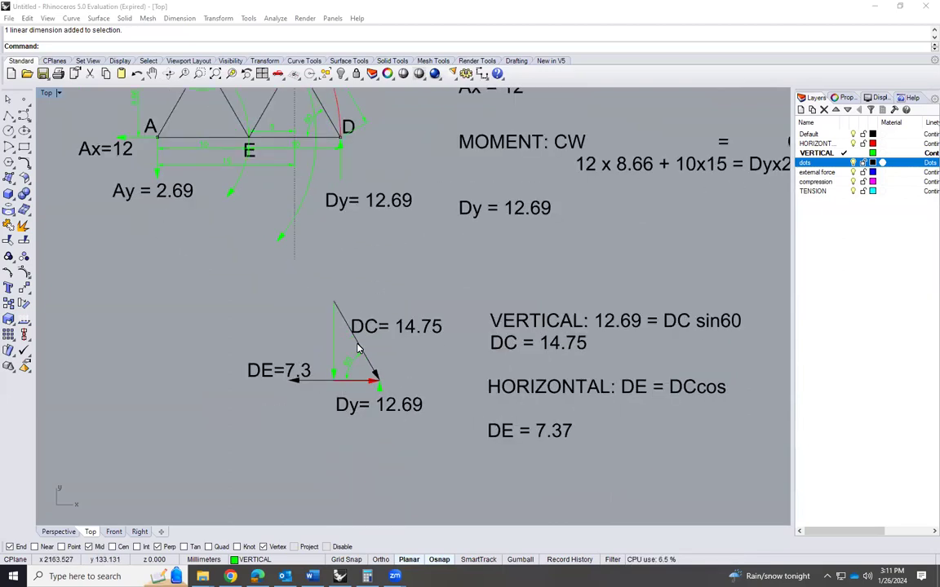
scroll(356, 349, up, 2)
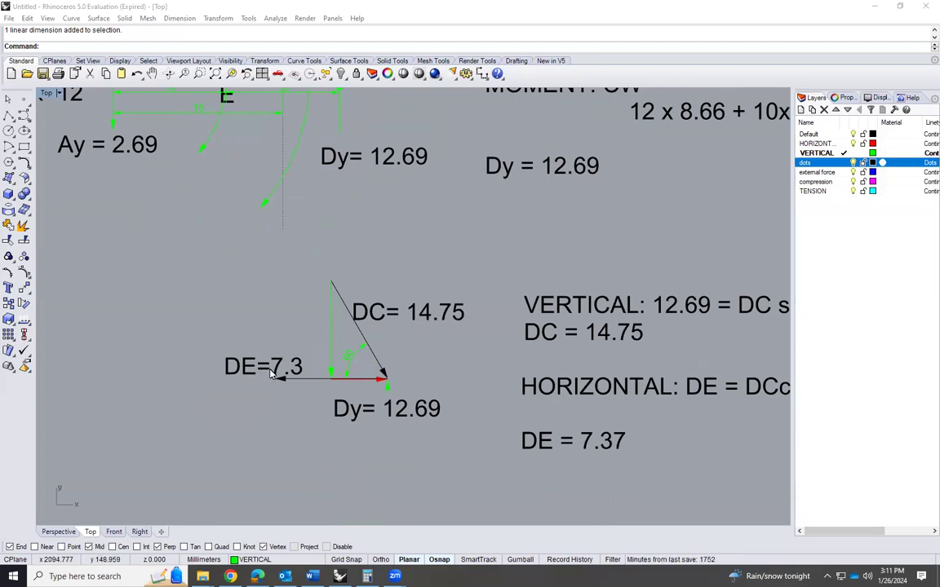
scroll(395, 409, up, 2)
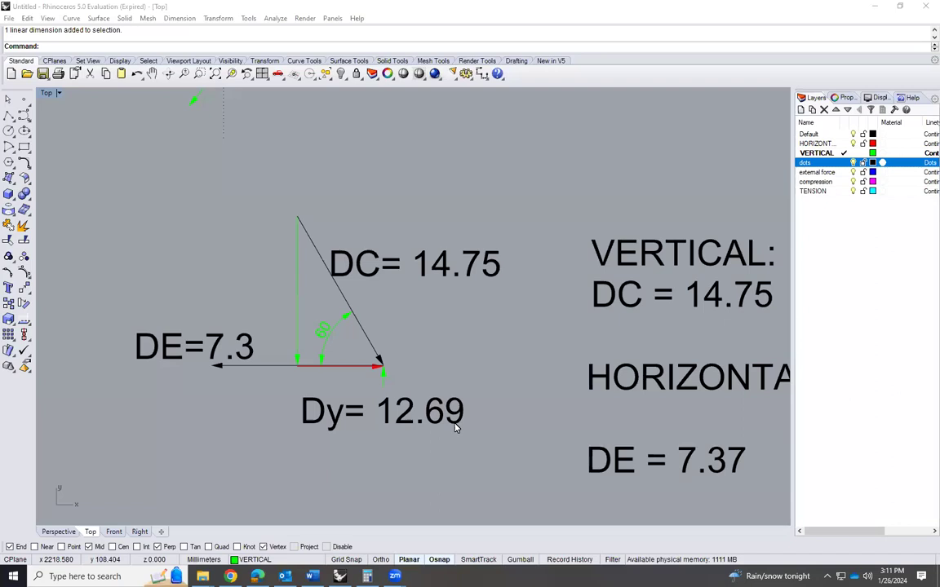
scroll(425, 454, down, 2)
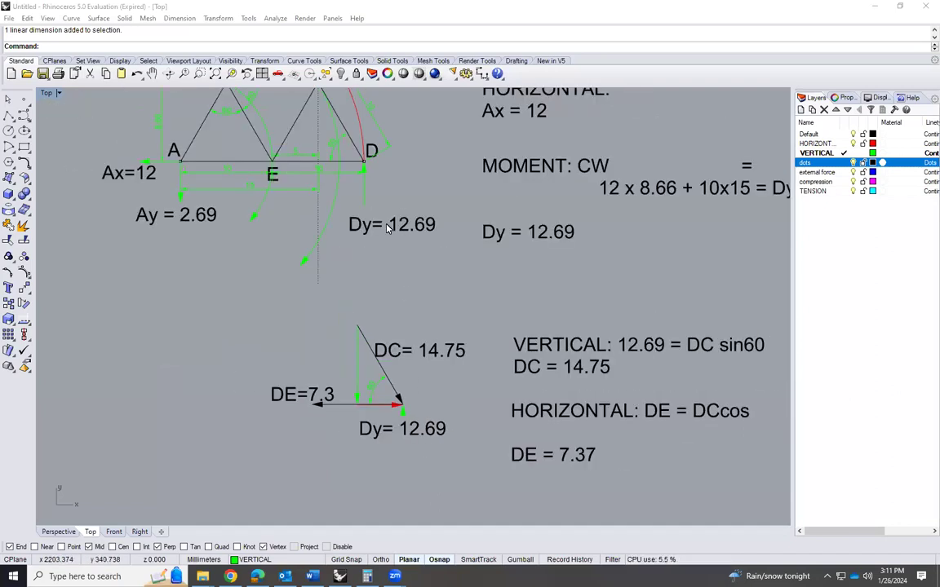
scroll(364, 337, down, 2)
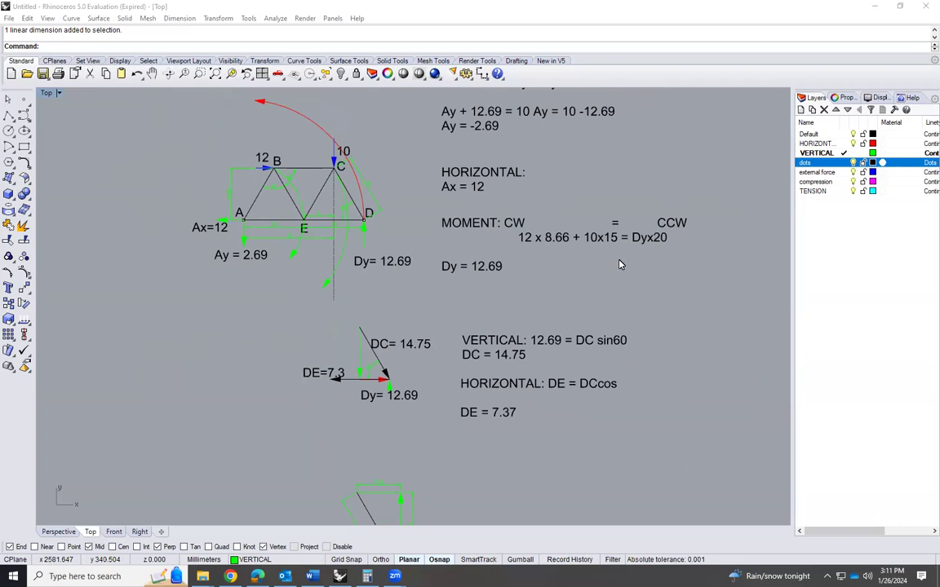
scroll(420, 263, down, 3)
scroll(422, 274, up, 5)
scroll(421, 273, up, 2)
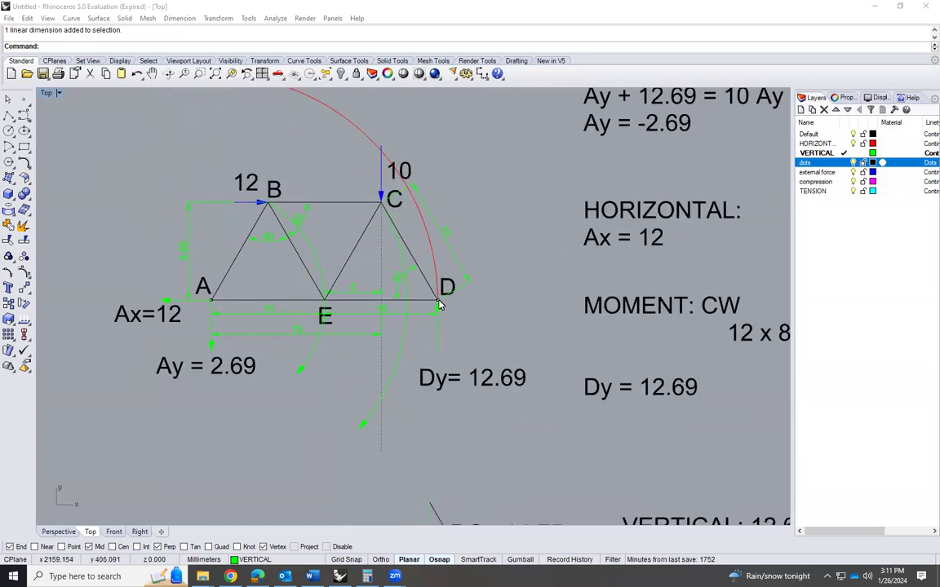
scroll(384, 208, up, 1)
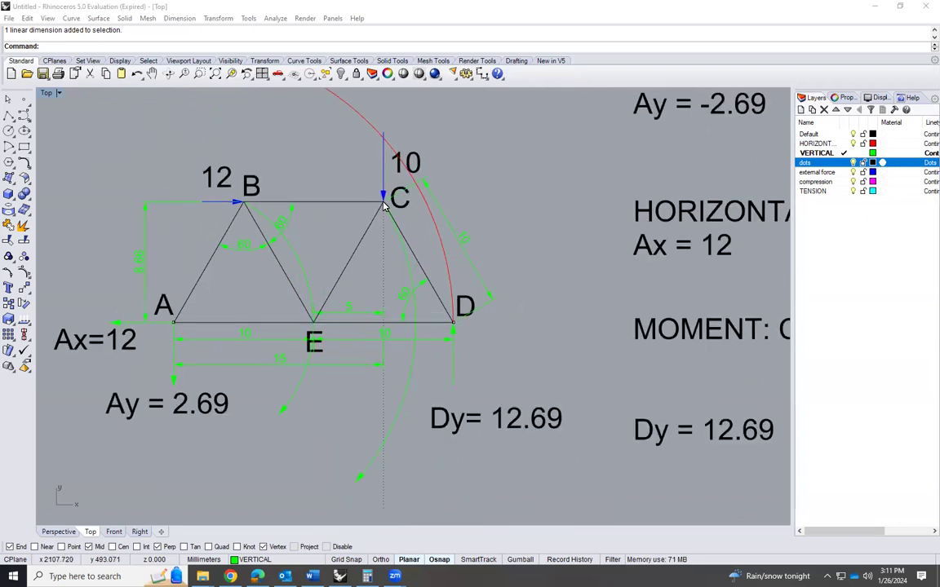
Copy members CD, CE and BC with the vertical load arrow from joint C to the empty area beside the joint D equations
click(412, 258)
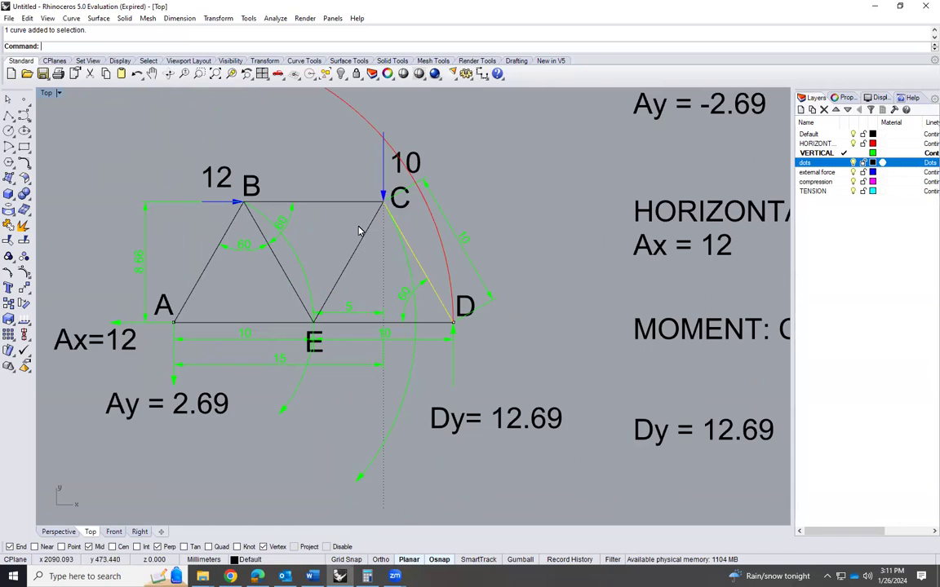
shift+click(360, 234)
shift+click(357, 203)
shift+click(383, 176)
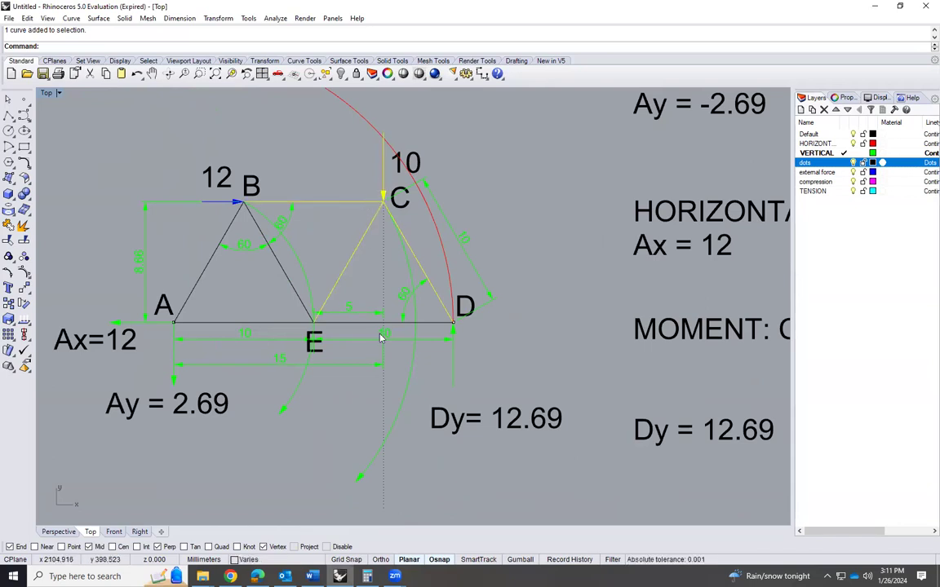
text(Copy)
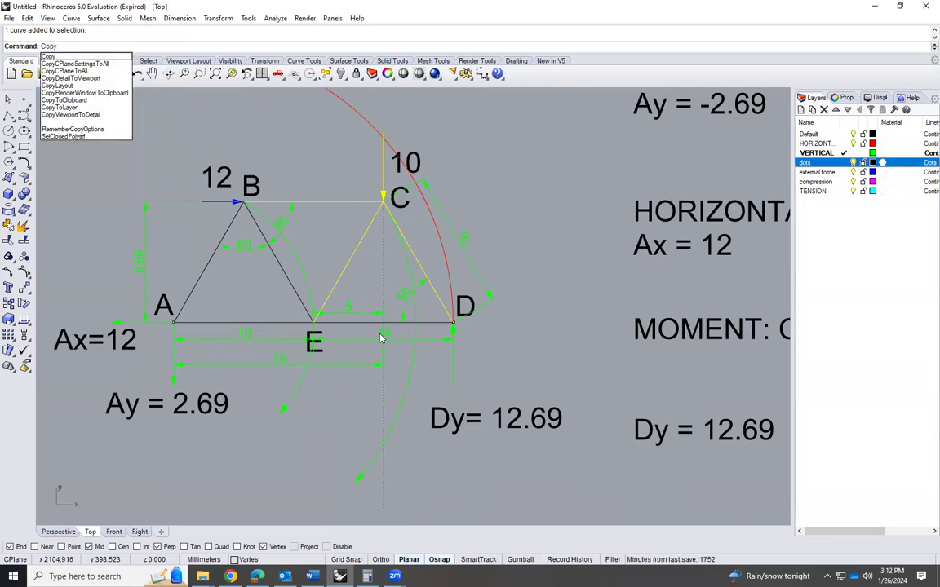
key(Return)
click(381, 204)
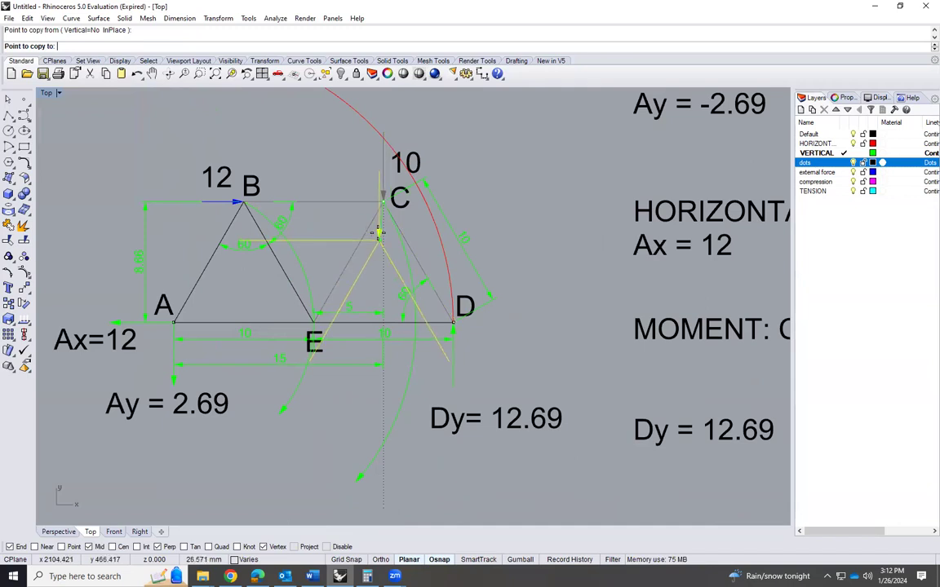
scroll(392, 208, down, 6)
scroll(428, 283, down, 3)
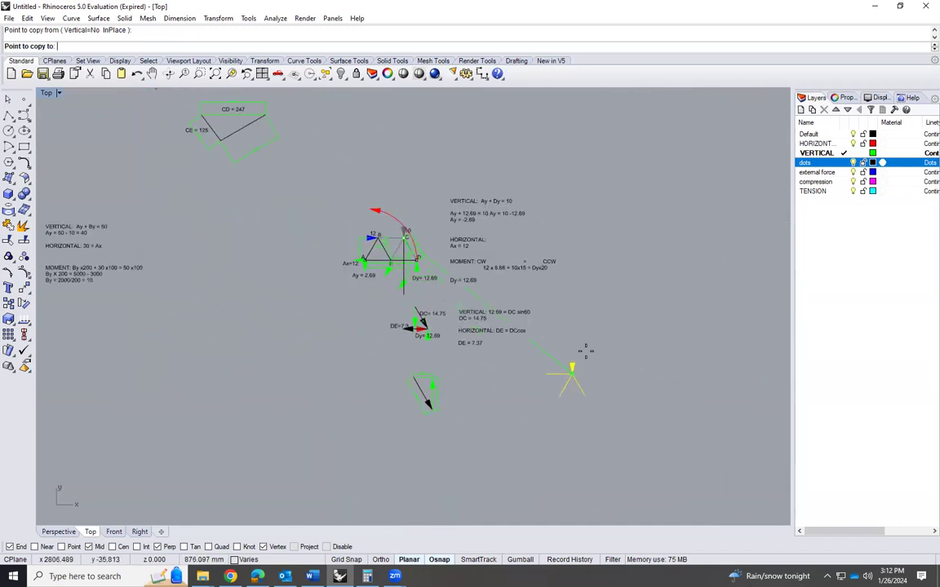
scroll(575, 326, up, 3)
scroll(582, 300, up, 1)
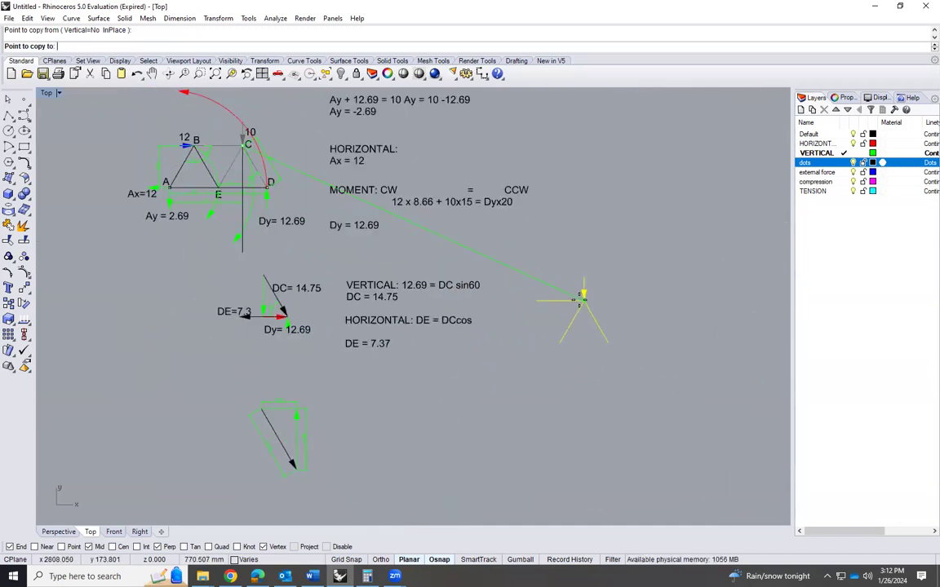
click(580, 299)
key(Return)
Copy the "DC= 14.75" label from the joint D diagram to beside the DC member of the copied joint C diagram
scroll(575, 294, up, 2)
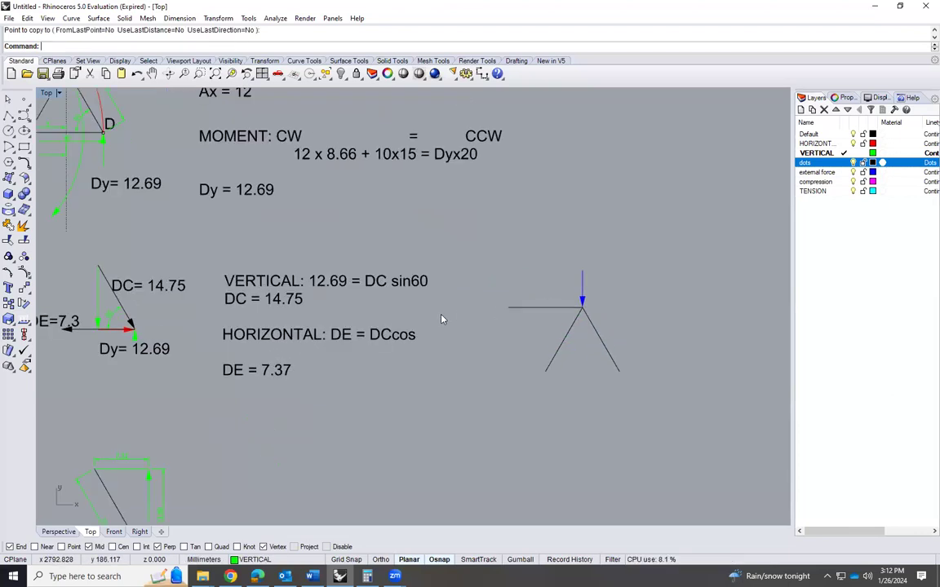
scroll(594, 308, up, 2)
scroll(577, 330, down, 5)
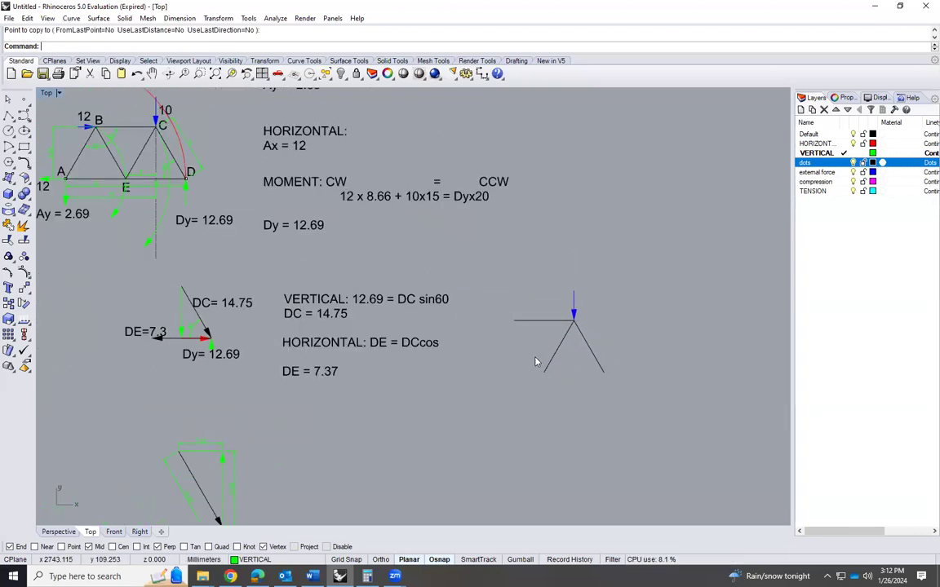
scroll(315, 244, up, 1)
scroll(320, 245, up, 3)
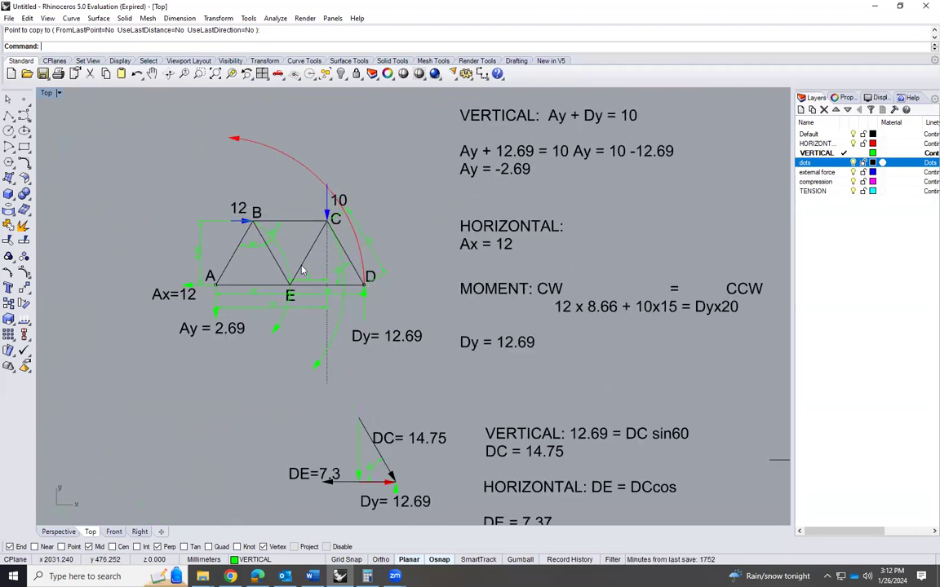
scroll(369, 281, down, 2)
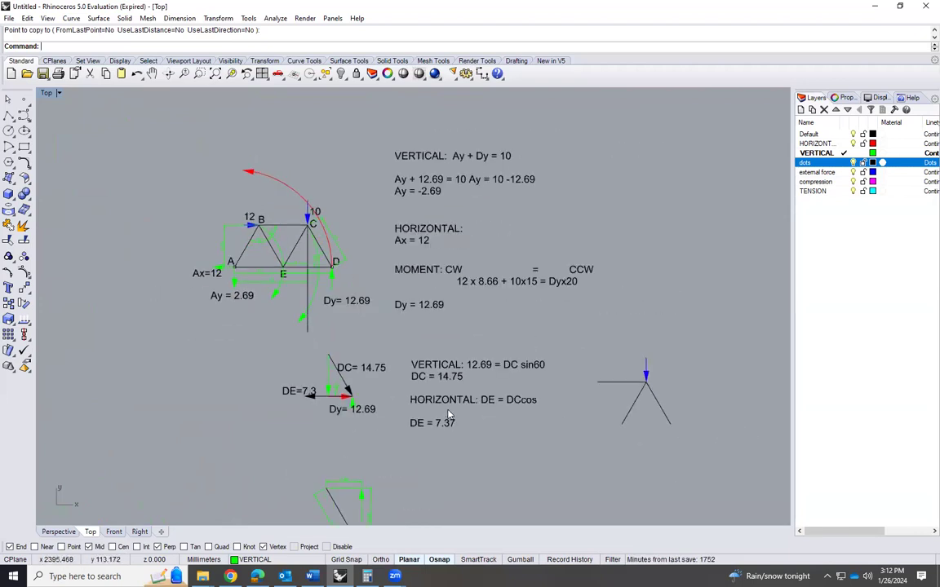
click(369, 369)
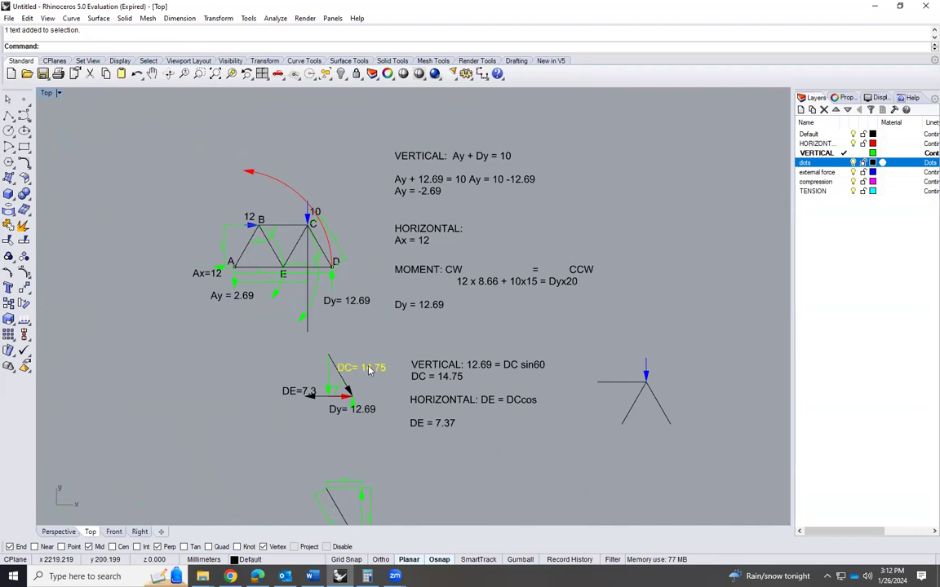
key(Return)
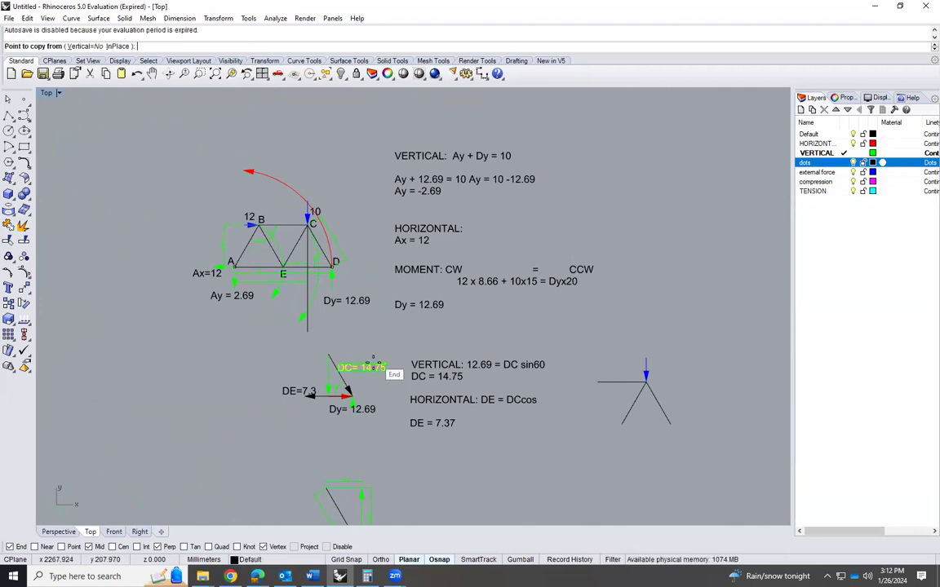
click(371, 369)
click(701, 392)
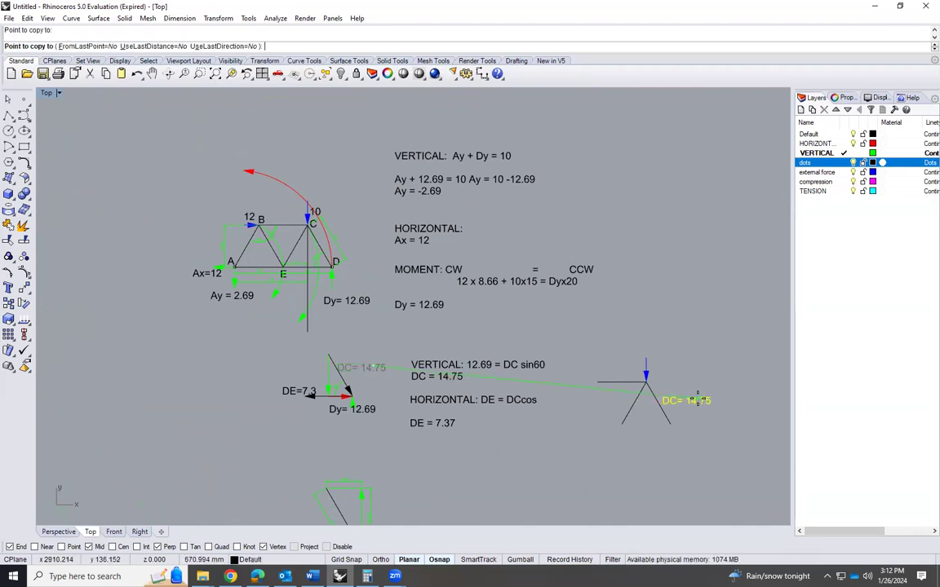
key(Return)
key(Escape)
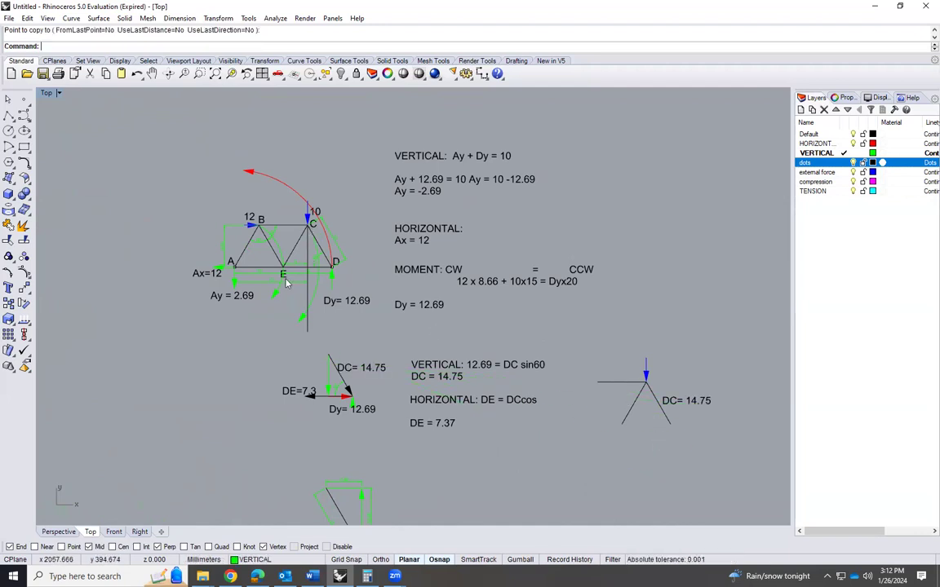
Copy the joint C diagram's DC label to beside the other diagonal member and change its text to "CE"
click(675, 402)
text(copy)
key(Return)
click(674, 406)
click(620, 416)
key(Return)
double_click(633, 412)
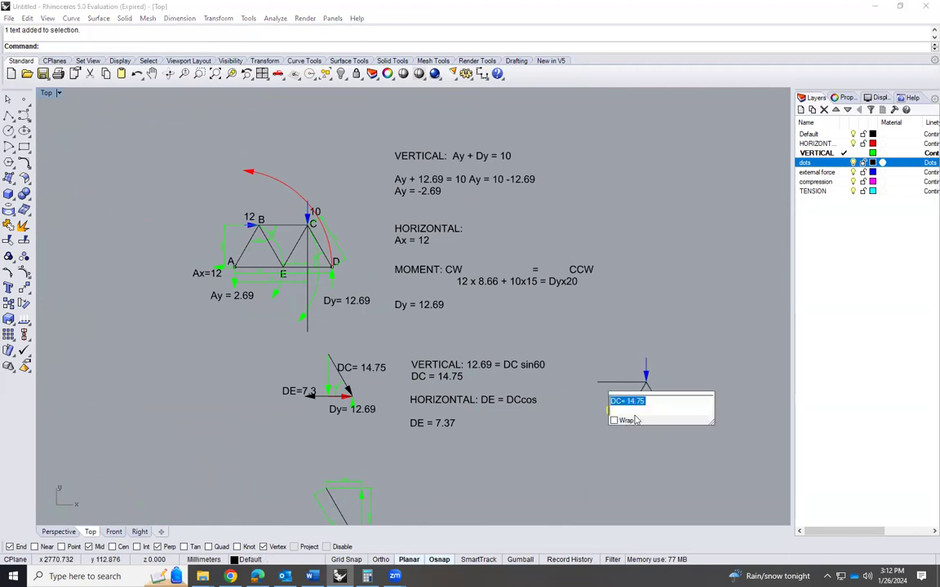
text(CE)
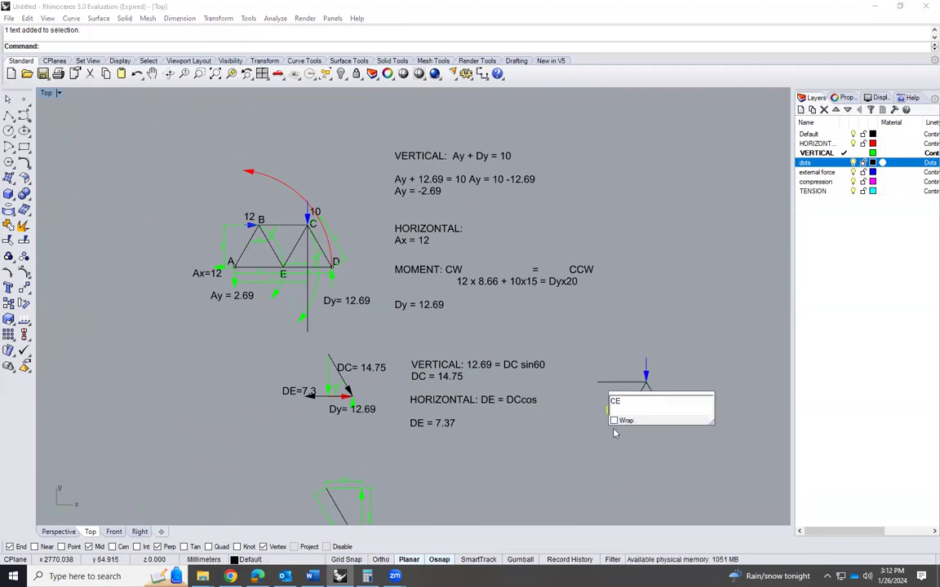
click(615, 433)
Copy the "CE" label to above the horizontal member of the joint C diagram and change its text to "CB"
text(Copy)
key(Return)
click(612, 410)
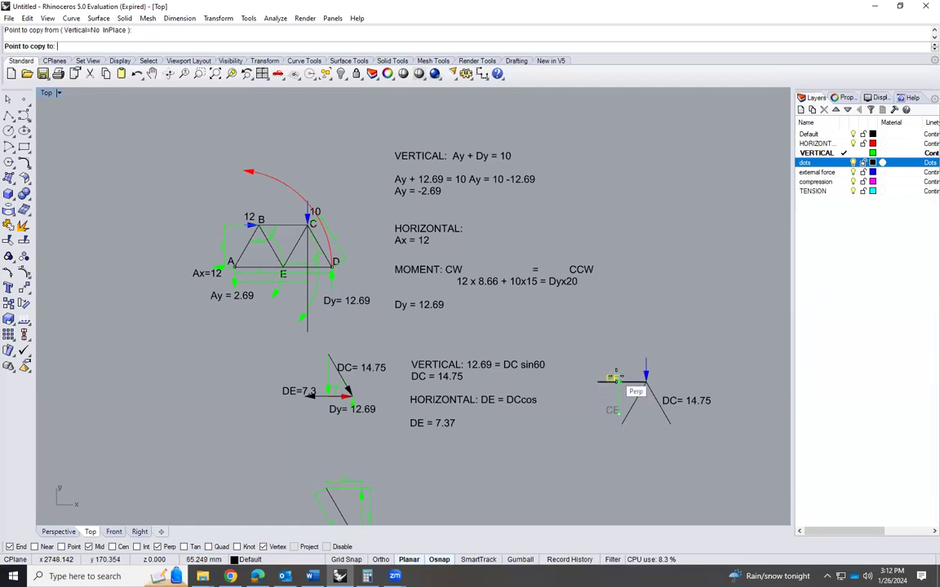
scroll(617, 377, up, 1)
click(611, 371)
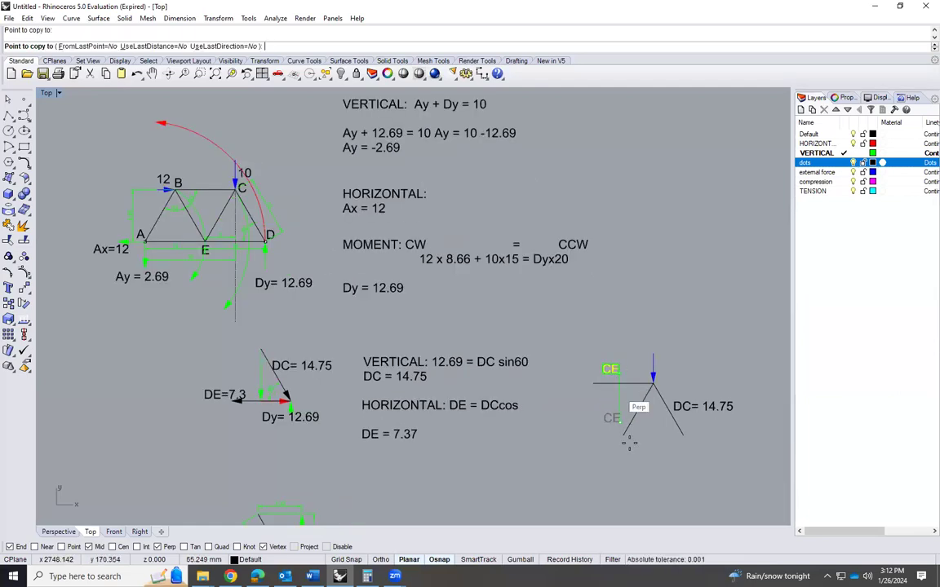
key(Return)
double_click(612, 369)
click(628, 365)
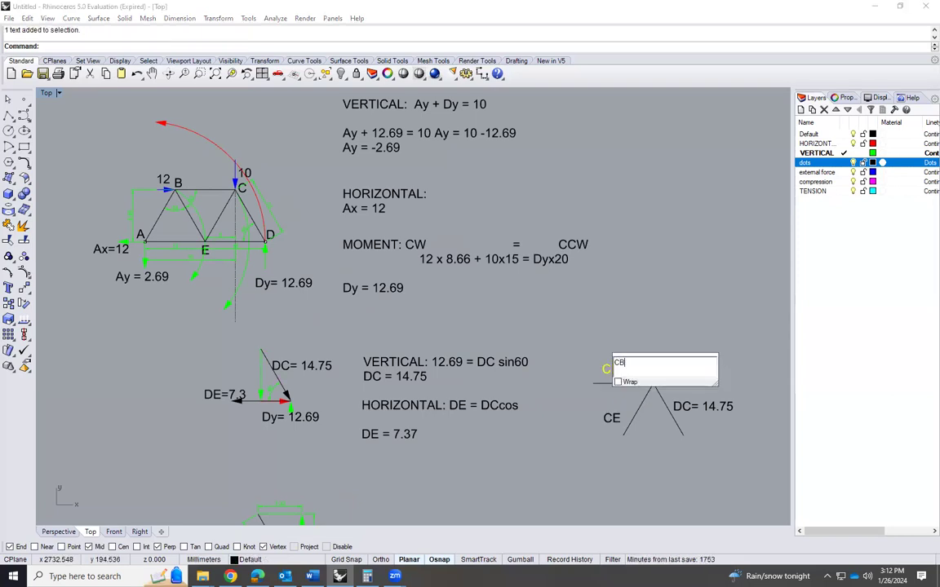
click(440, 341)
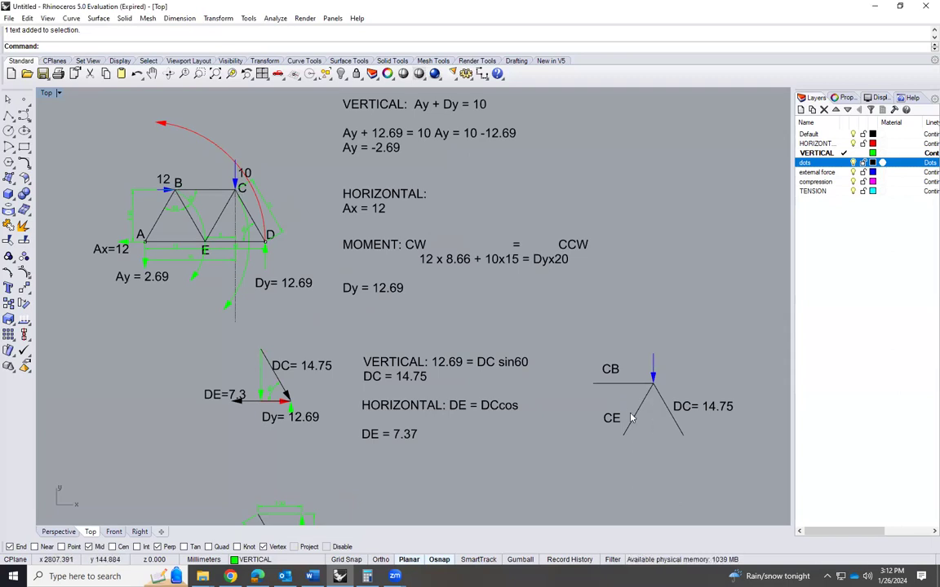
Copy the load label "10" from the truss to beside the vertical load arrow of the joint C diagram
scroll(675, 433, up, 1)
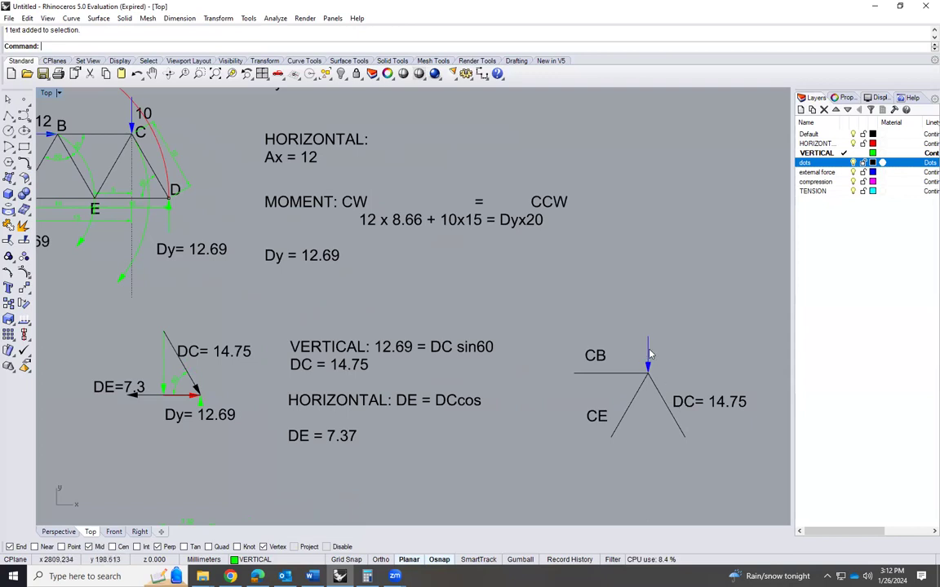
click(153, 116)
text(copy)
key(Return)
click(155, 115)
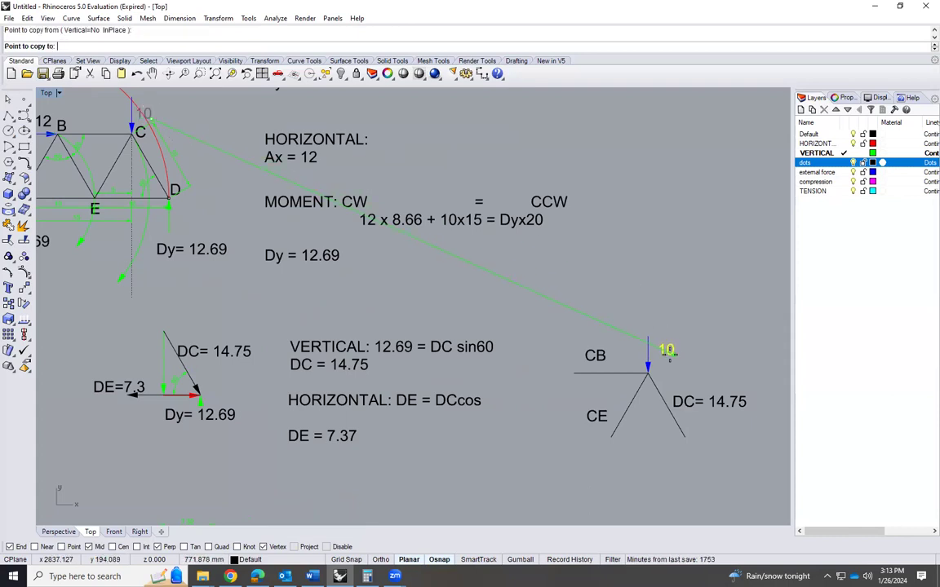
click(673, 351)
key(Return)
Add an angle dimension between members CE and CB in the joint C diagram
scroll(644, 372, up, 3)
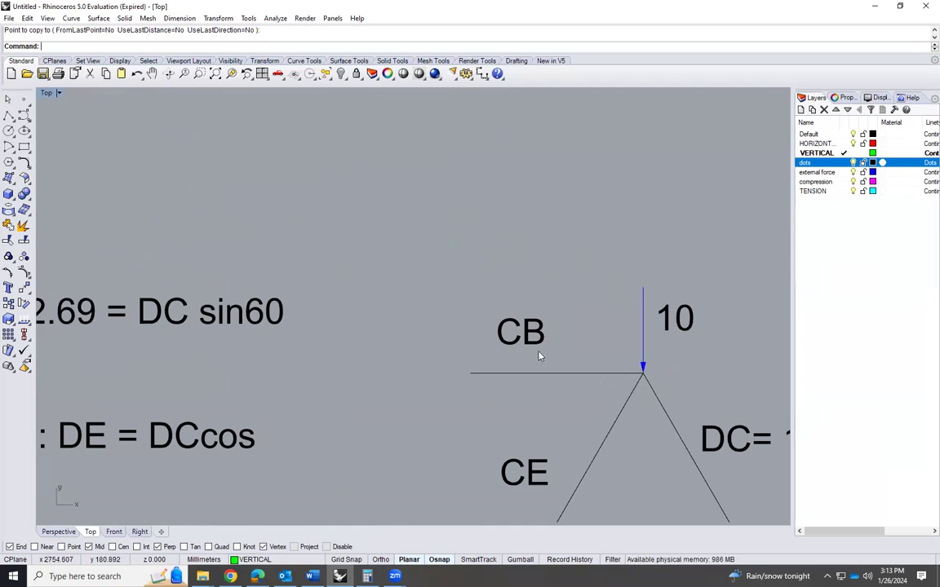
scroll(539, 357, down, 3)
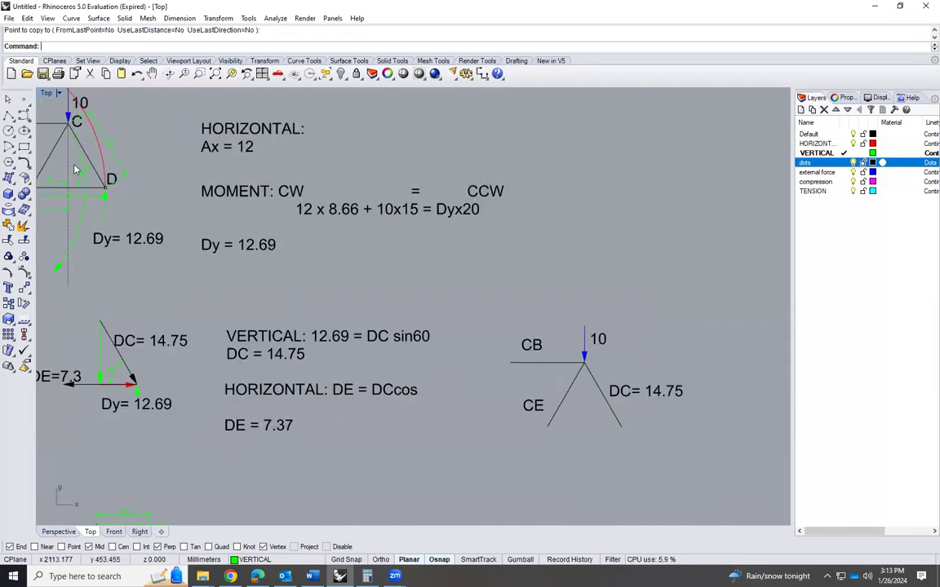
click(179, 18)
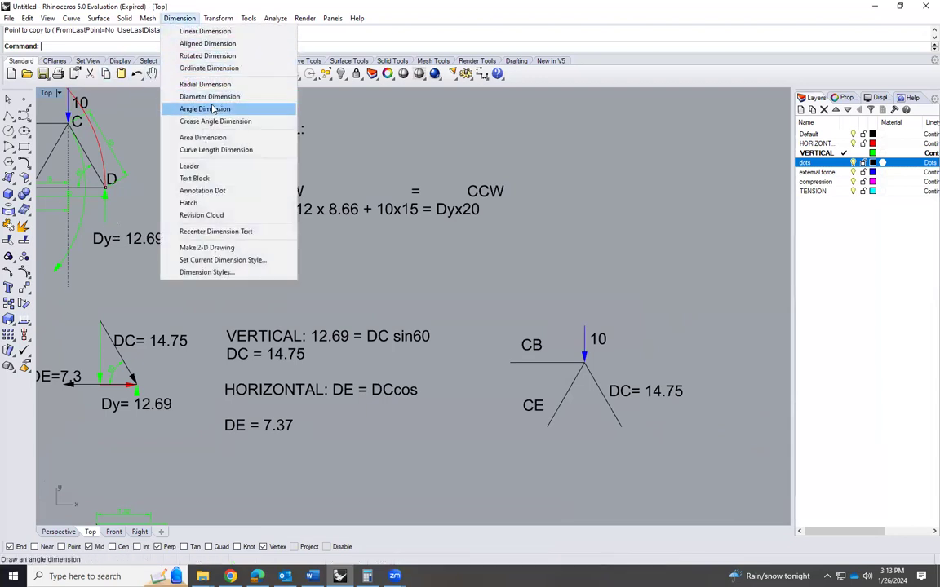
click(216, 110)
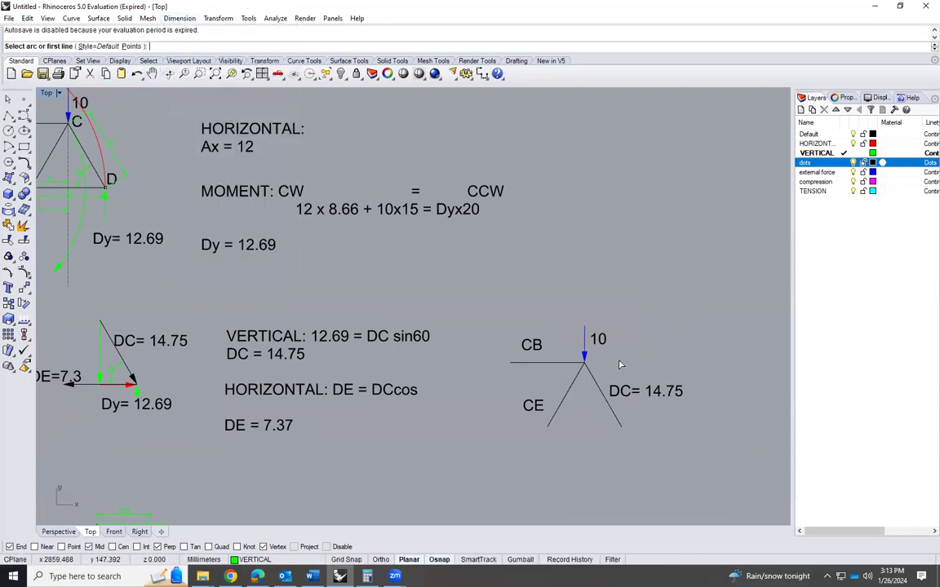
click(574, 384)
click(563, 362)
click(571, 374)
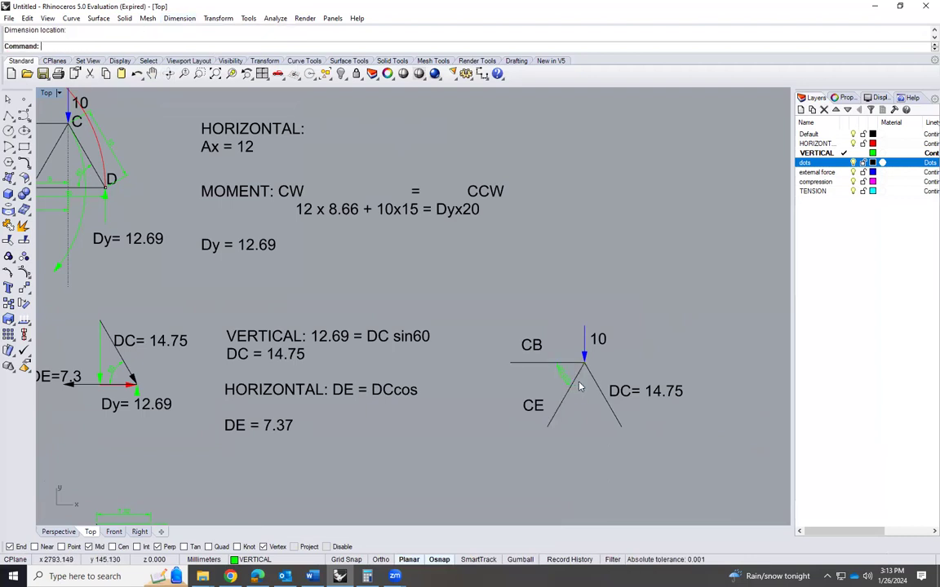
Add an angle dimension between members CE and DC in the joint C diagram
scroll(579, 387, up, 3)
key(Return)
click(574, 383)
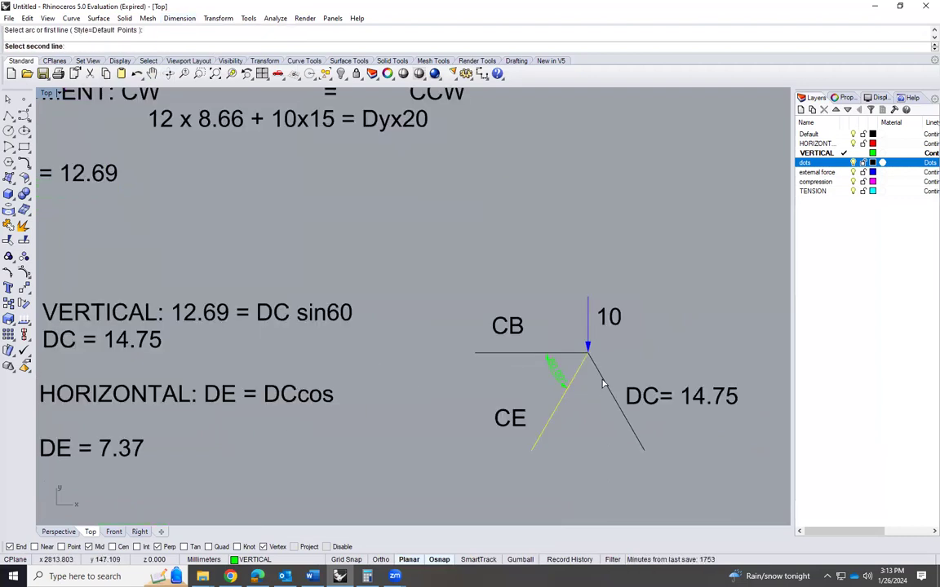
click(601, 384)
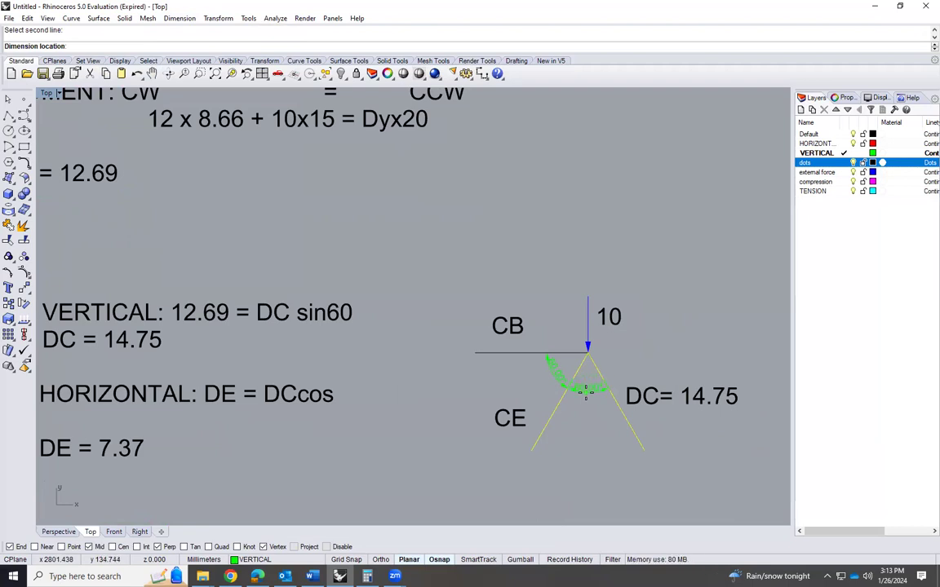
click(585, 392)
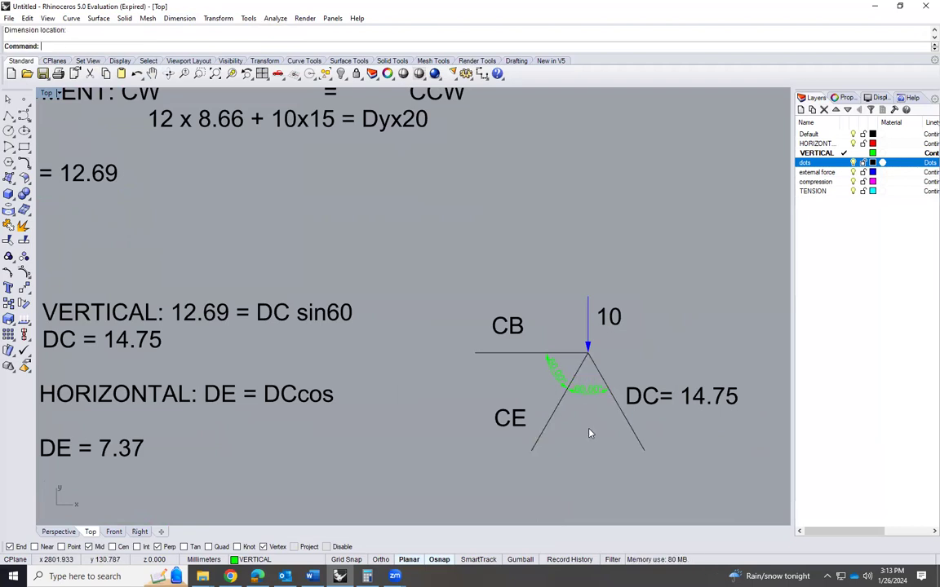
Examine the joint D diagram to check which way force DC acts, and compare it with member DC at joint C
scroll(571, 359, up, 4)
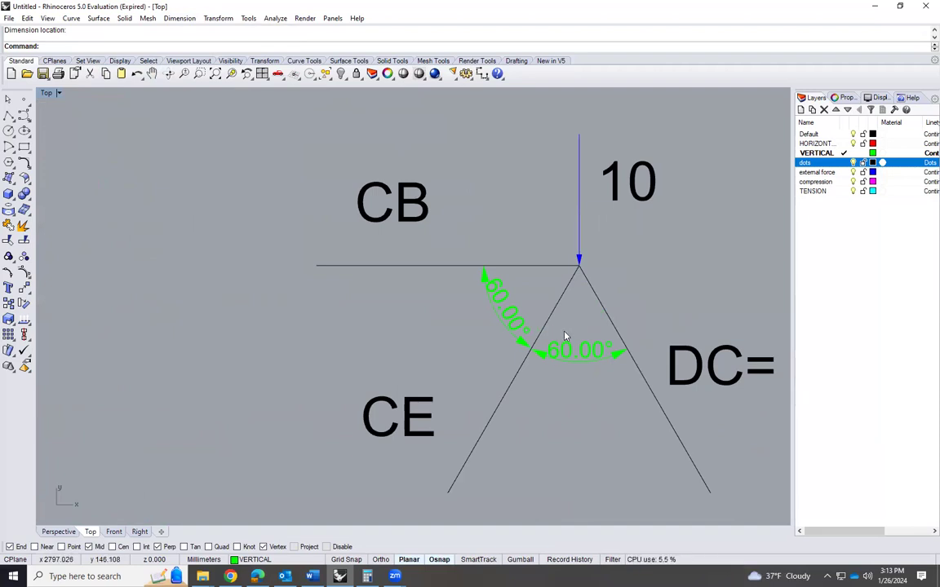
scroll(505, 342, down, 4)
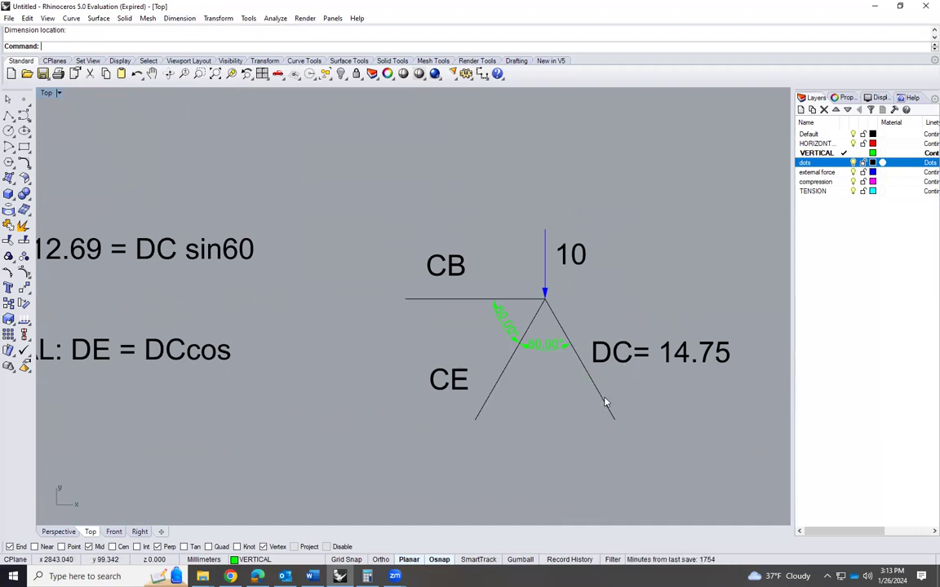
scroll(733, 334, down, 3)
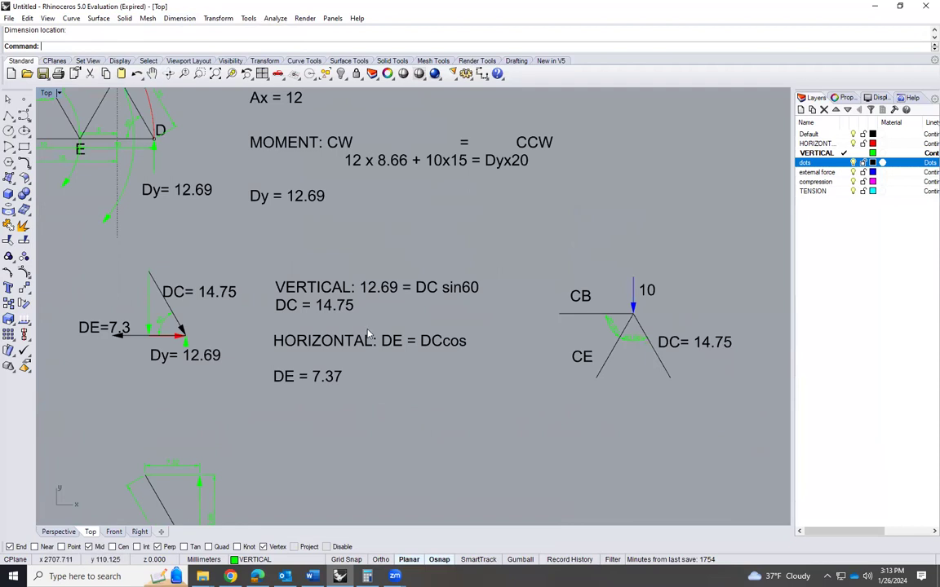
scroll(160, 316, up, 3)
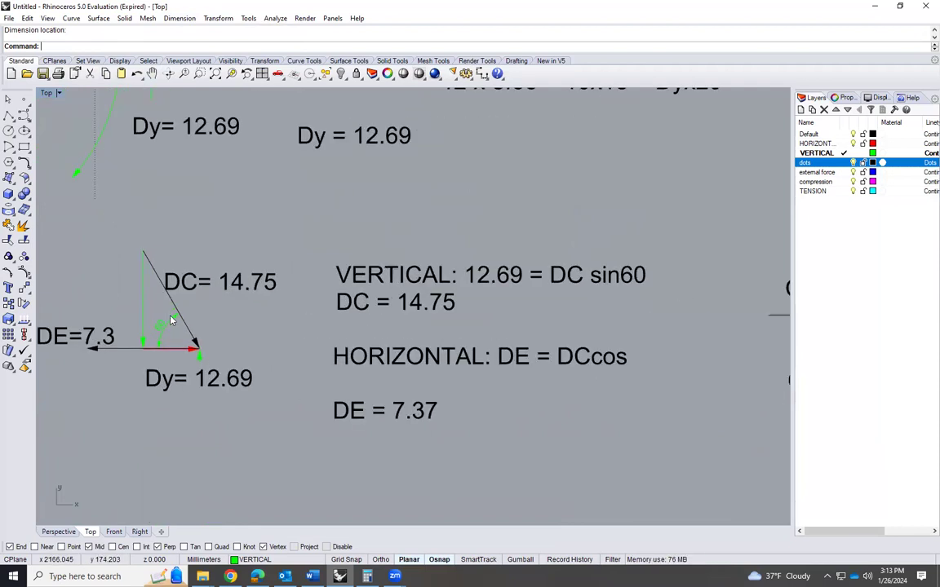
scroll(172, 319, up, 2)
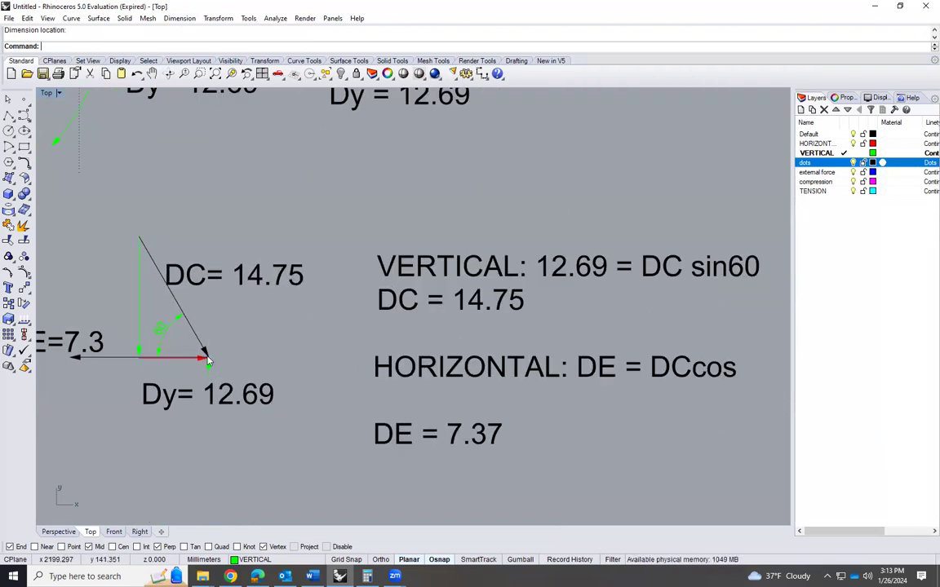
scroll(193, 369, up, 3)
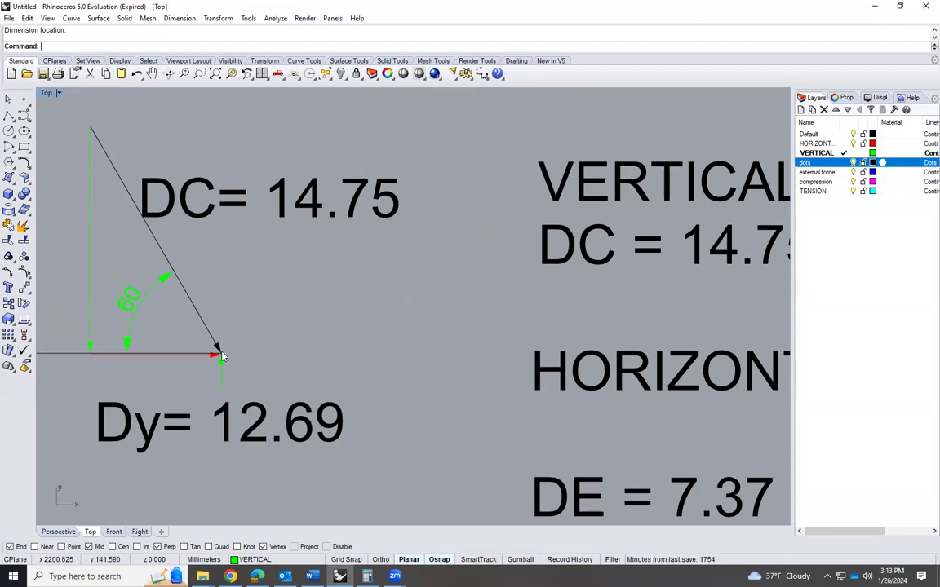
scroll(163, 286, down, 6)
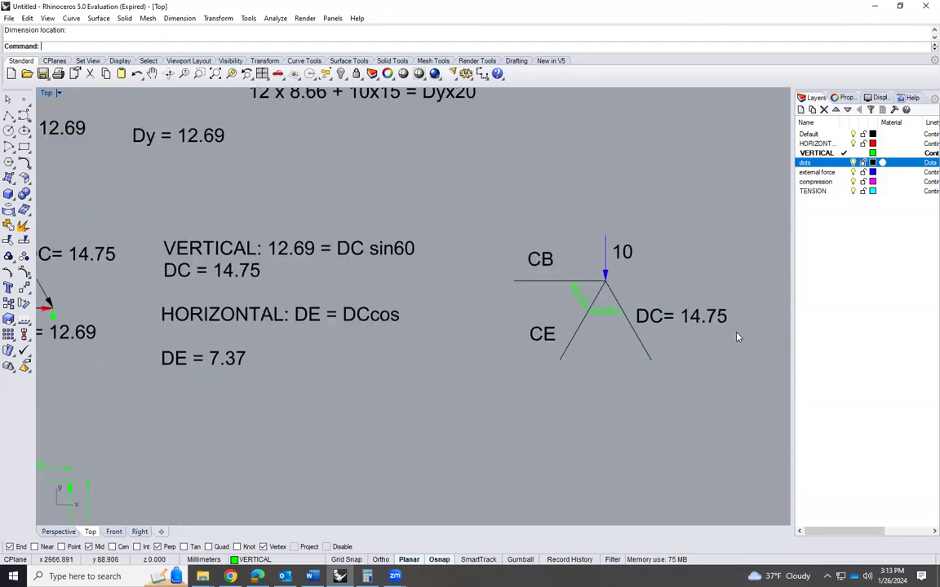
scroll(680, 318, up, 4)
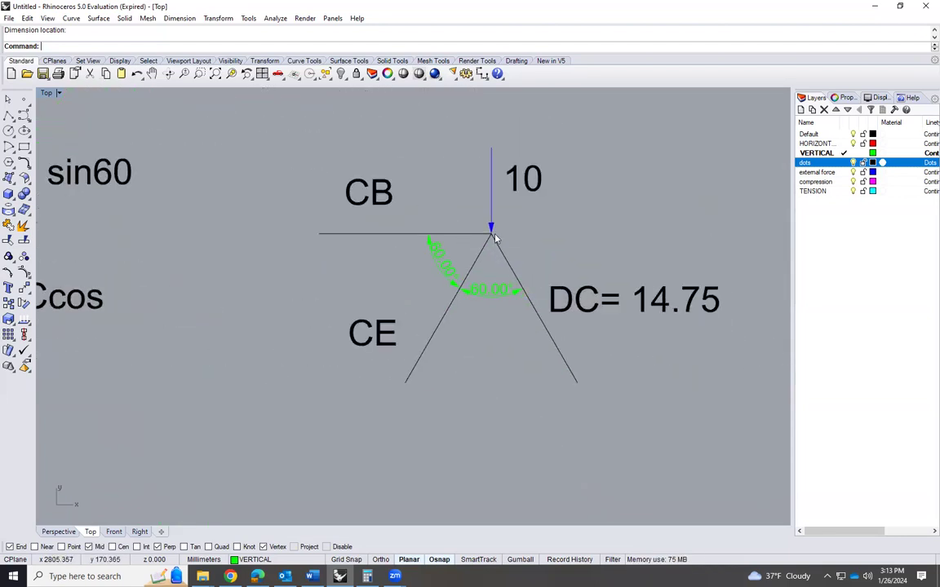
Add an arrowhead to the outer end of member DC in the joint C diagram
click(546, 349)
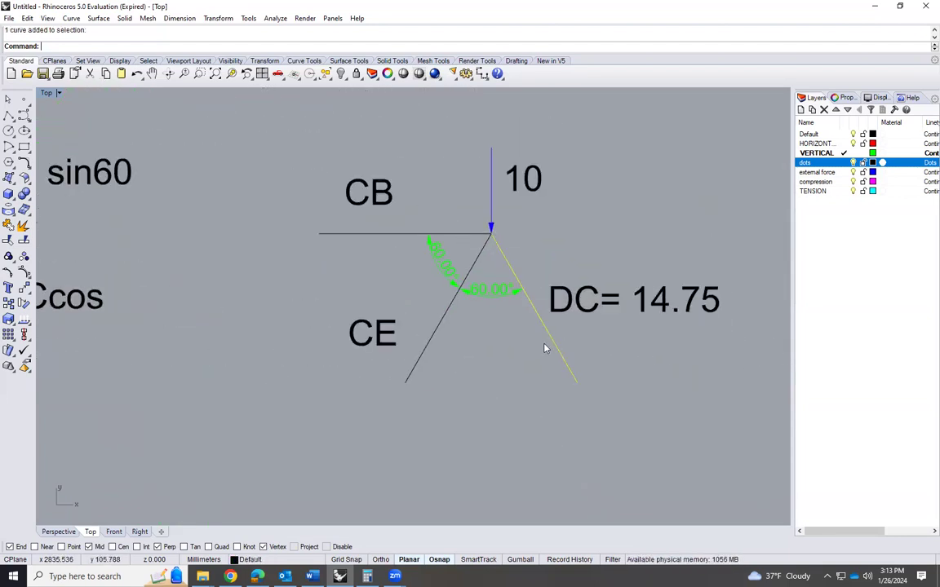
text(Arrowhead)
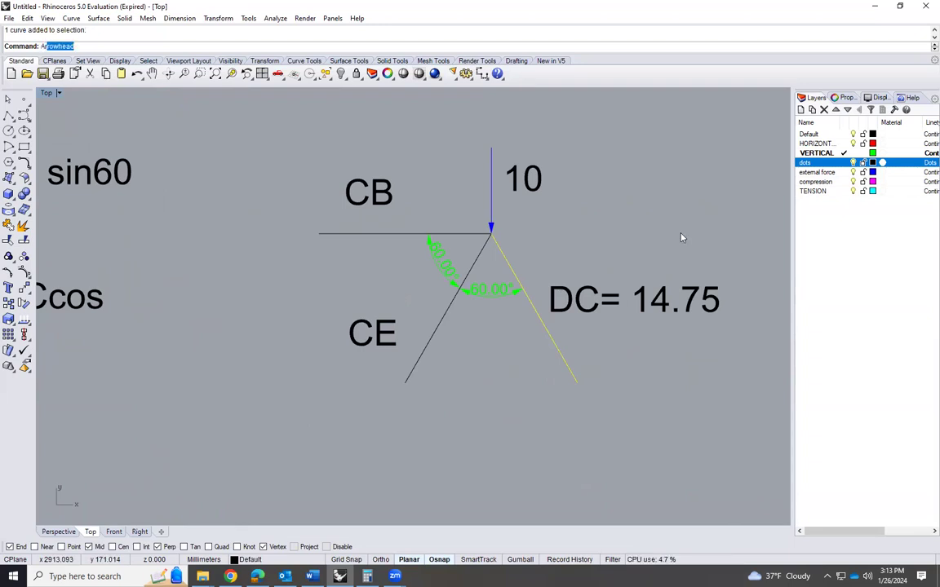
key(Return)
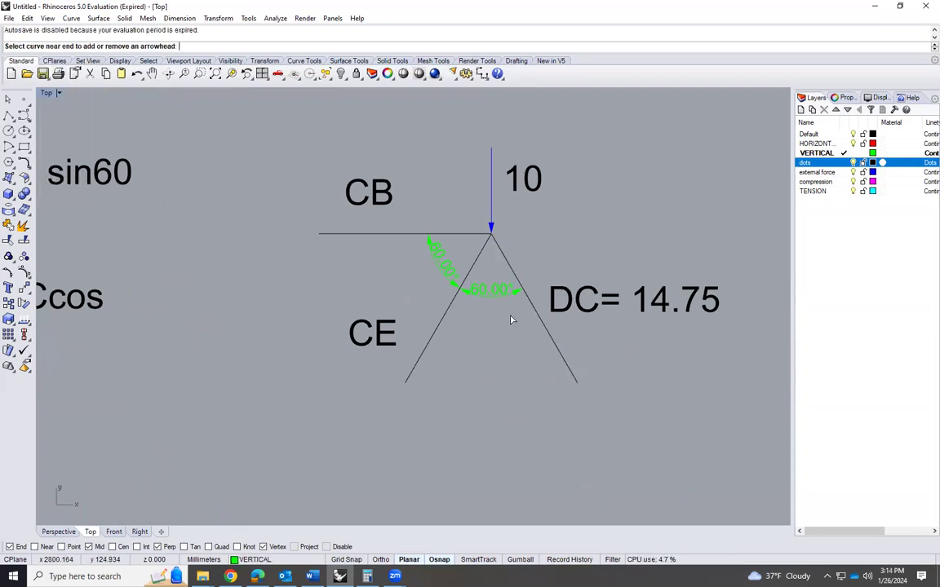
click(542, 326)
Rotate the DC arrow 180 degrees about its midpoint so that it points into joint C
click(550, 338)
text(rotate)
key(Return)
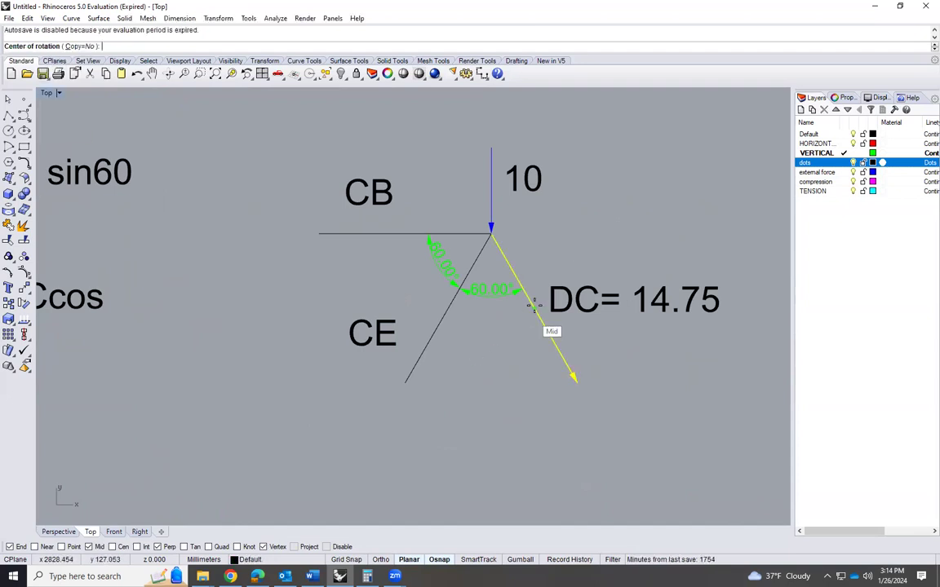
click(490, 234)
click(575, 378)
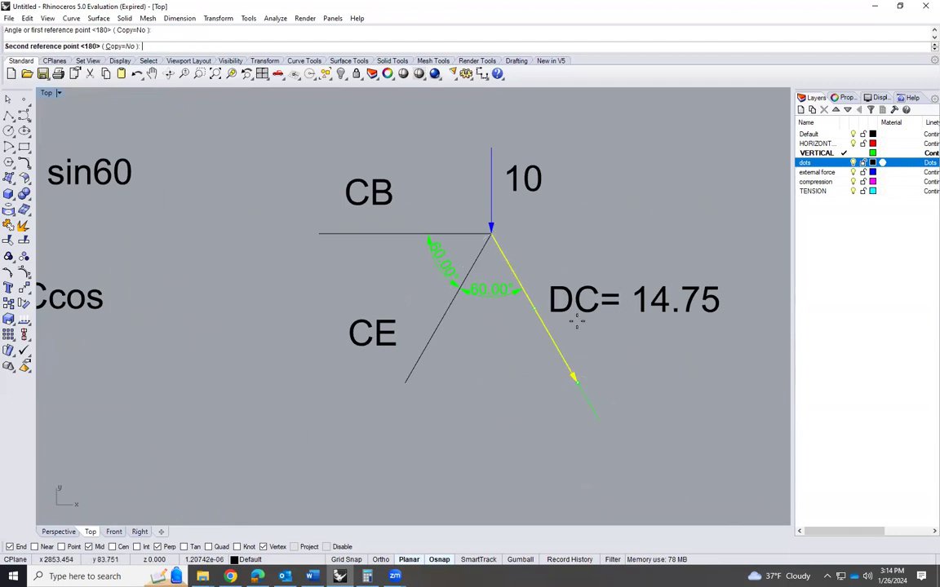
click(494, 238)
click(192, 160)
Compare the direction of the DC arrow in the joint D diagram with the one in the joint C diagram
scroll(595, 292, down, 9)
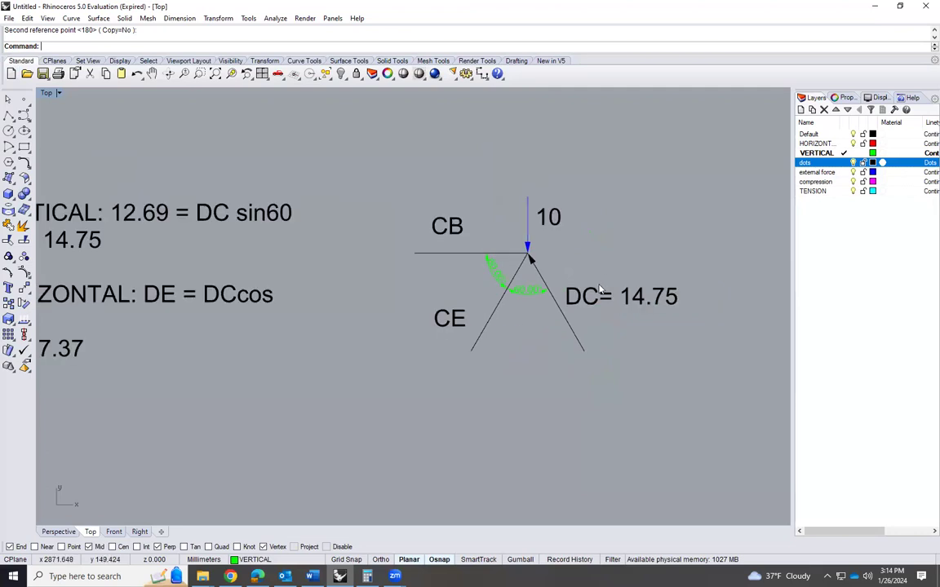
scroll(144, 308, up, 7)
scroll(231, 206, up, 2)
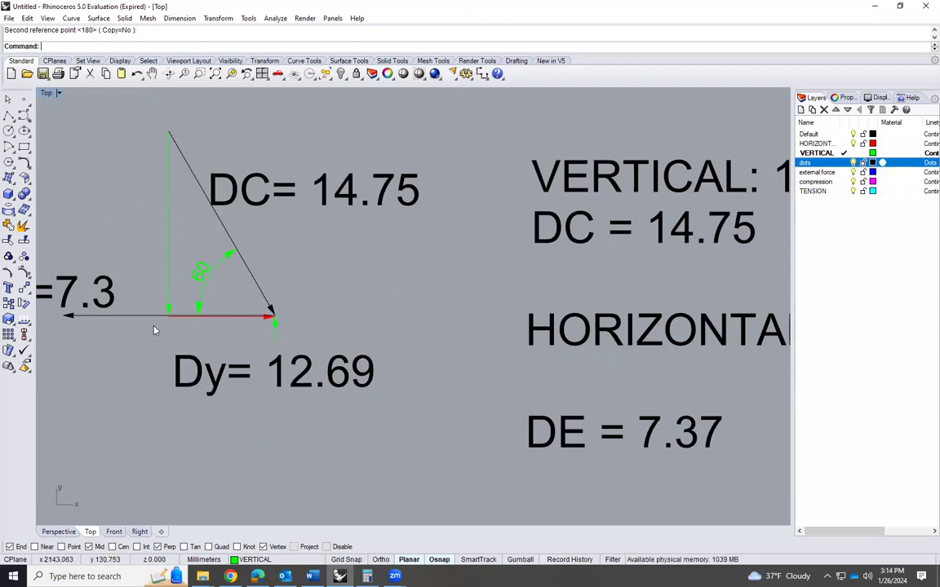
scroll(154, 331, down, 8)
scroll(379, 280, down, 5)
scroll(600, 292, up, 5)
scroll(599, 295, up, 1)
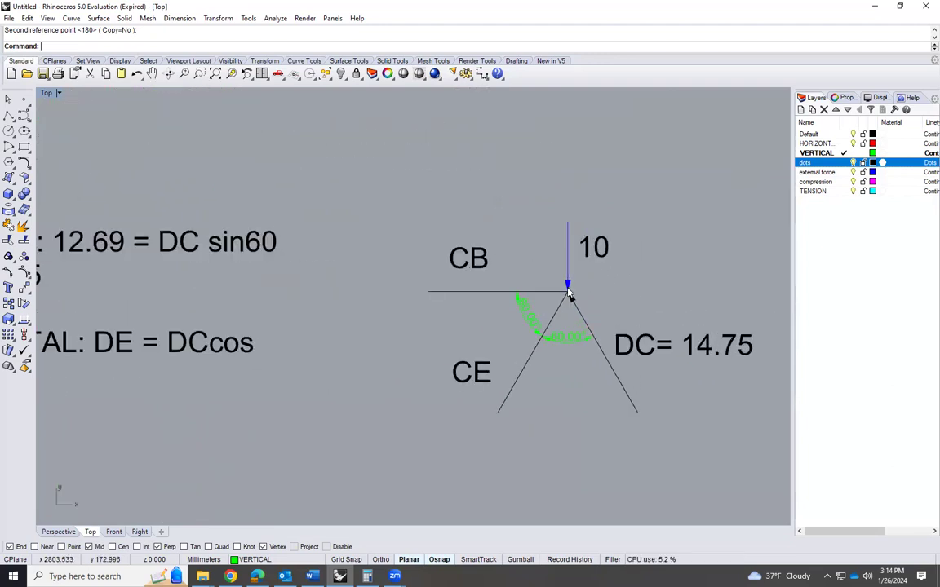
scroll(565, 289, up, 2)
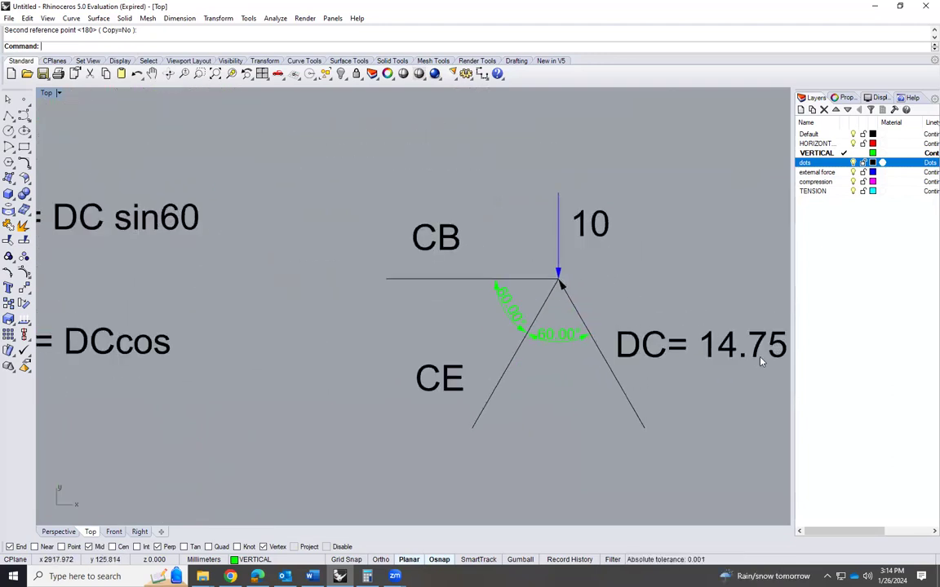
scroll(487, 237, down, 3)
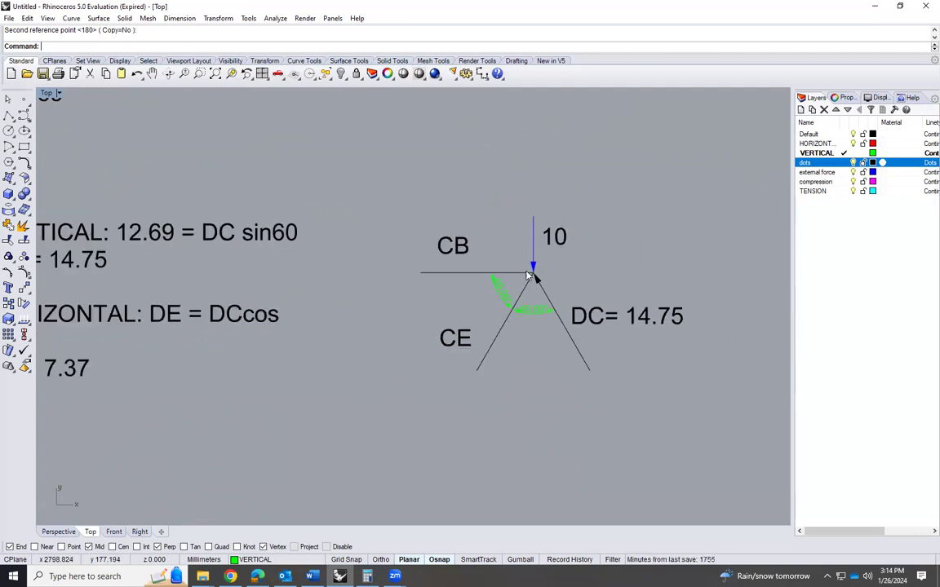
scroll(502, 343, up, 3)
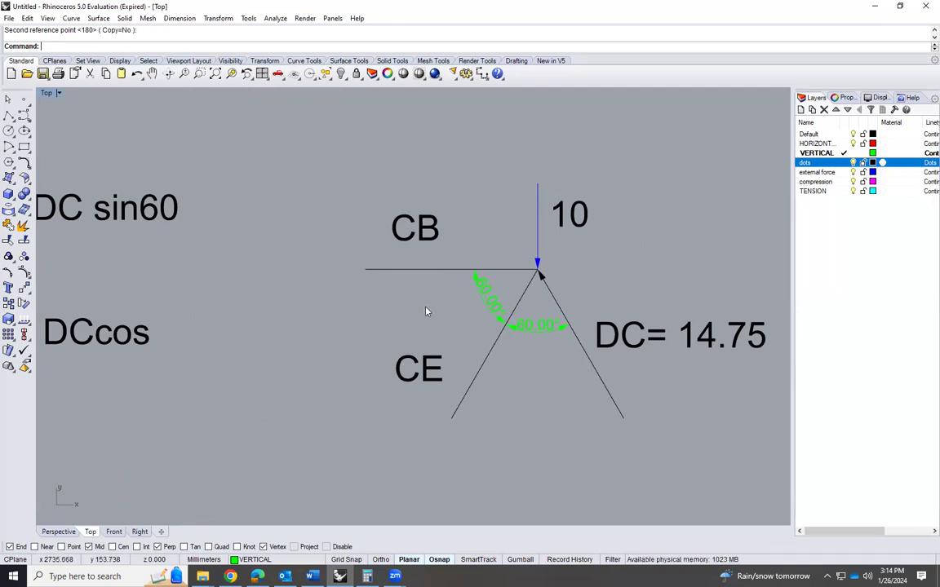
Add arrowheads to the outer ends of members CE and CB in the joint C diagram, pointing away from the joint
click(478, 372)
text(arr)
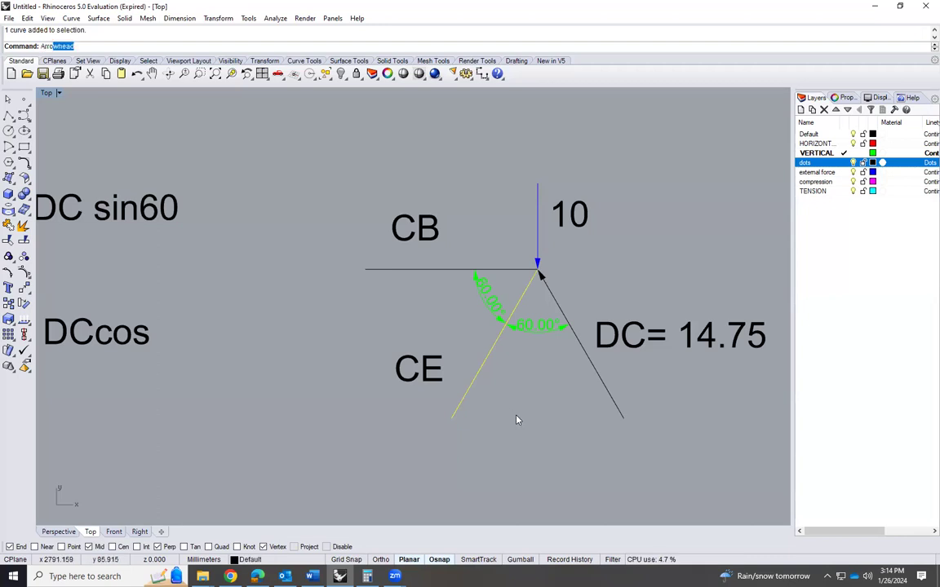
key(Return)
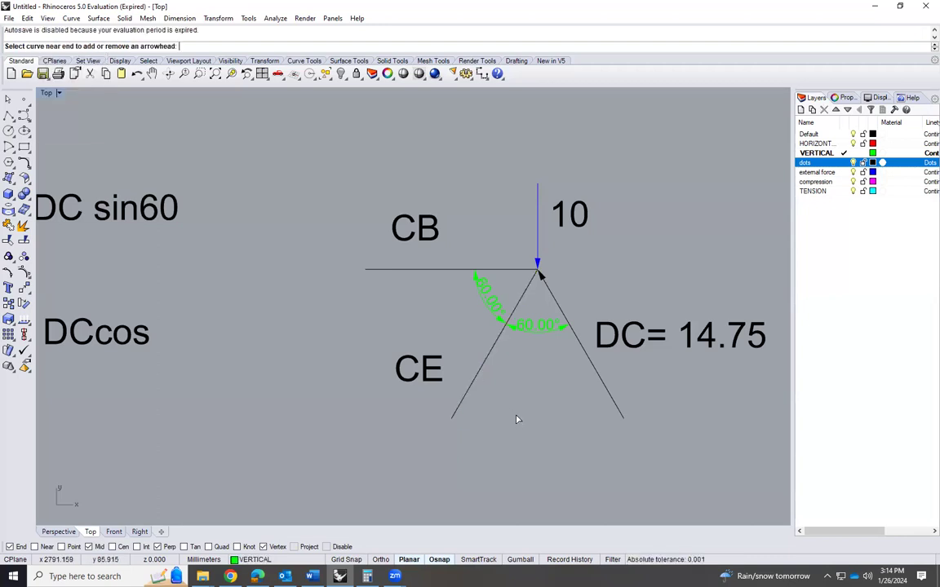
click(482, 368)
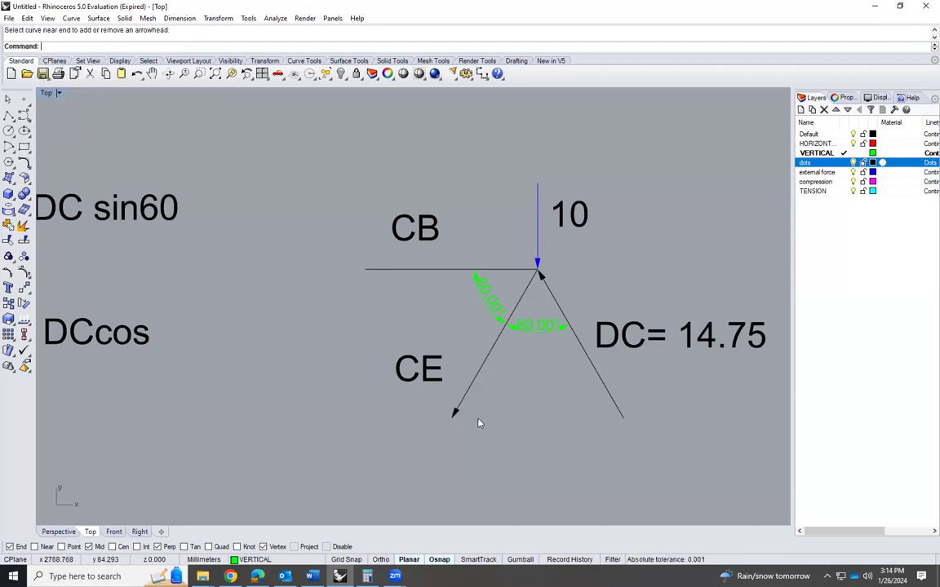
key(Return)
click(444, 270)
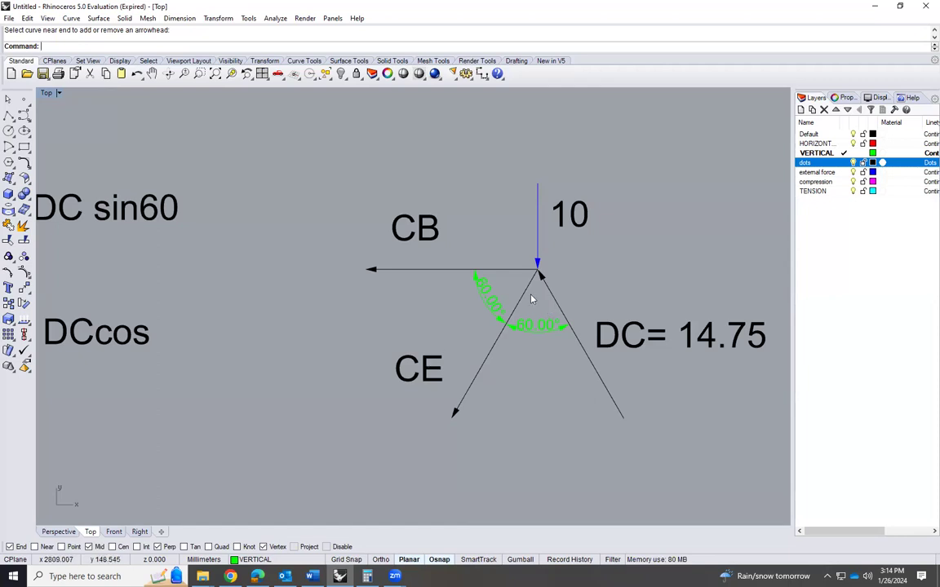
Review the force arrows, labels and angles of the completed joint C diagram
scroll(429, 270, down, 2)
scroll(455, 283, up, 3)
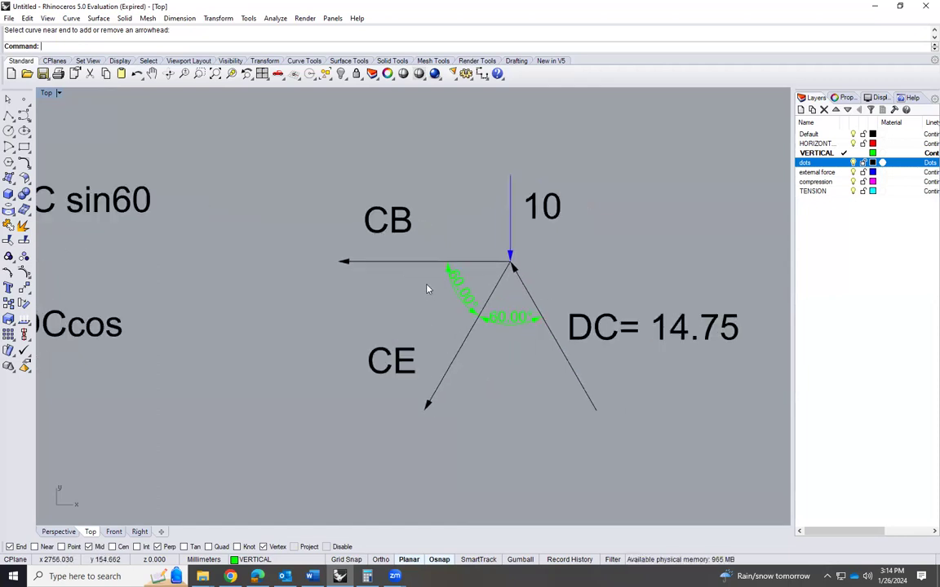
scroll(433, 273, down, 2)
scroll(481, 261, down, 3)
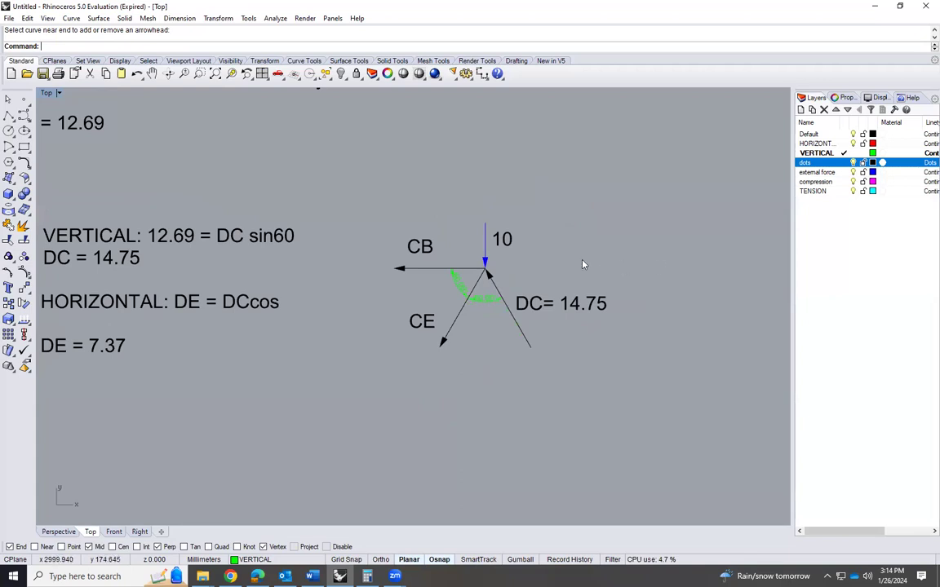
scroll(486, 269, up, 1)
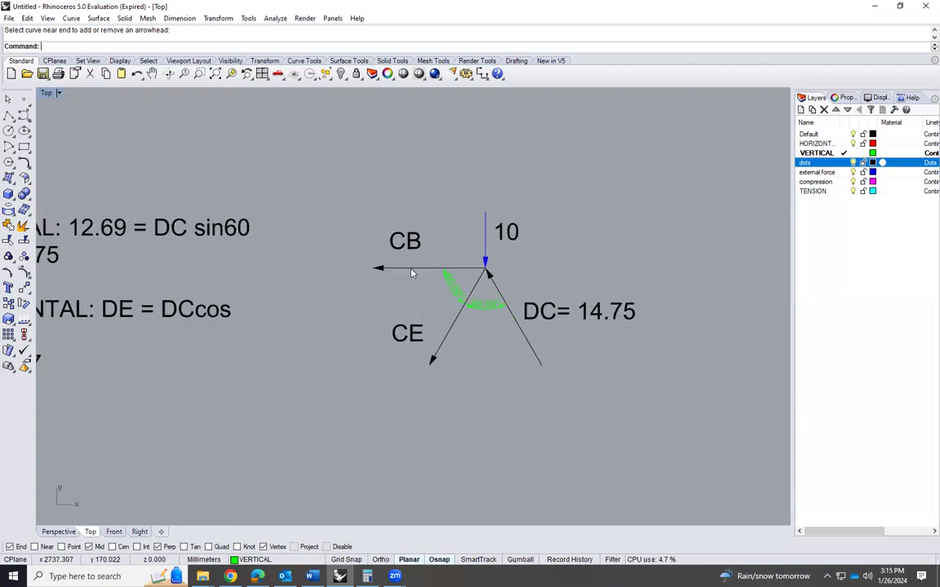
scroll(387, 268, up, 2)
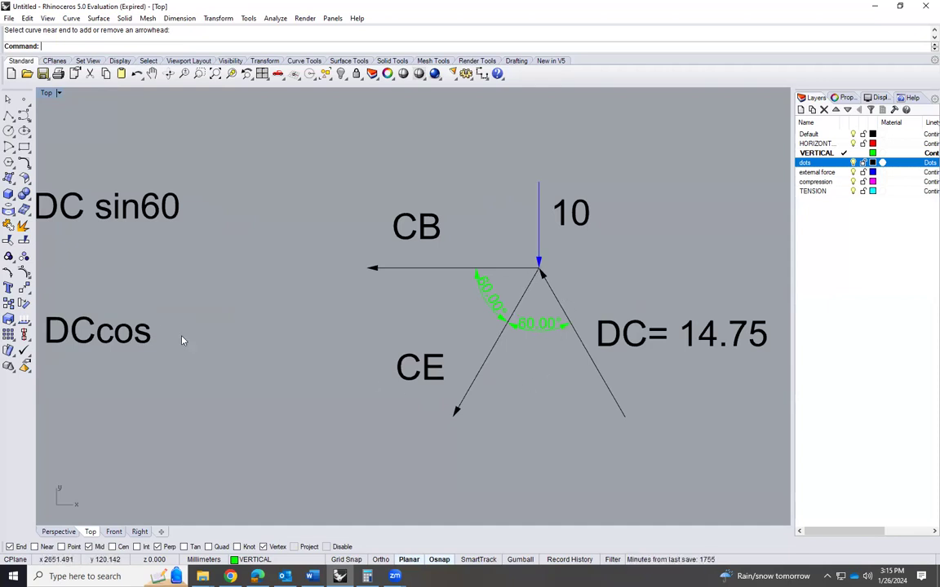
scroll(173, 336, down, 2)
scroll(174, 337, down, 4)
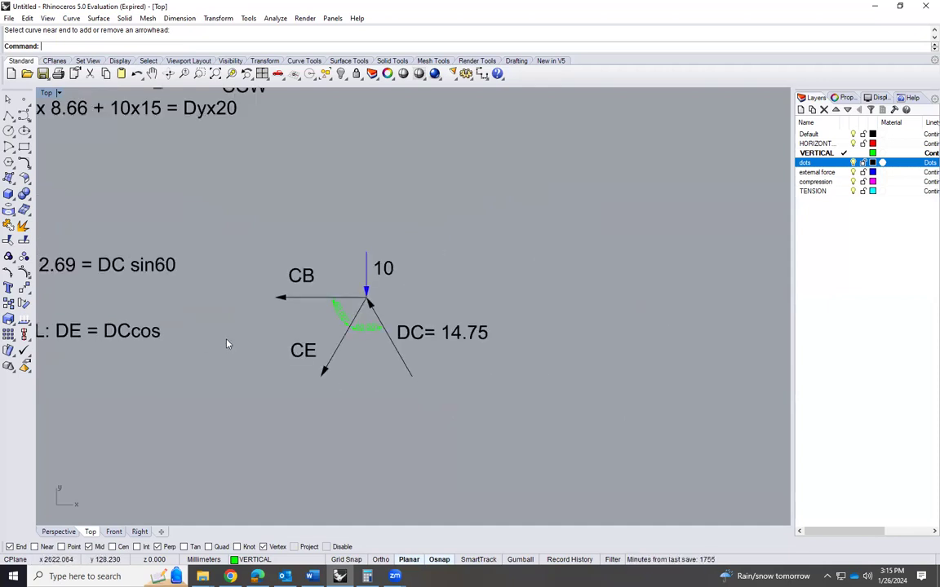
Copy the joint D vertical and horizontal equation texts to beside the joint C diagram
scroll(209, 369, down, 2)
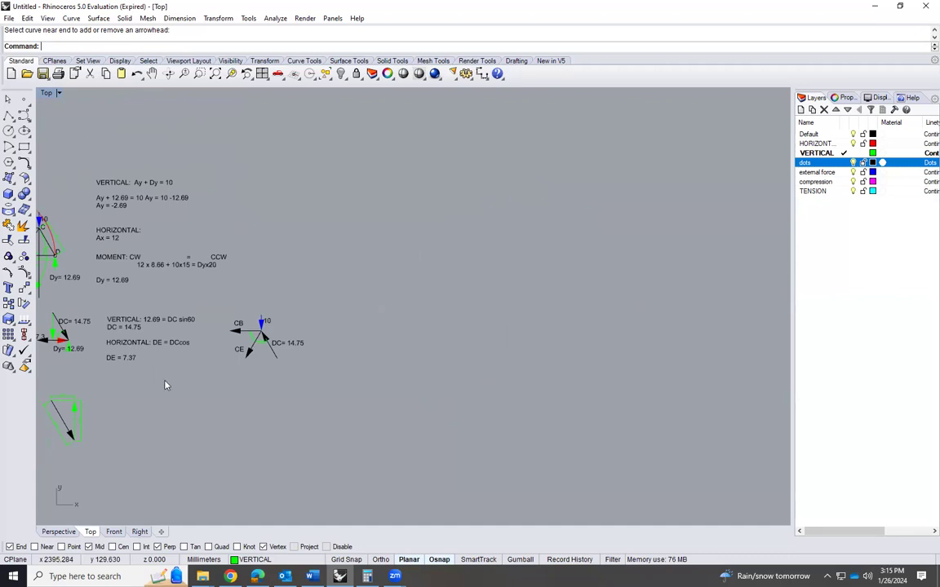
scroll(131, 344, up, 2)
click(115, 311)
text(Co)
key(Return)
click(104, 313)
click(368, 313)
key(Escape)
scroll(369, 294, up, 4)
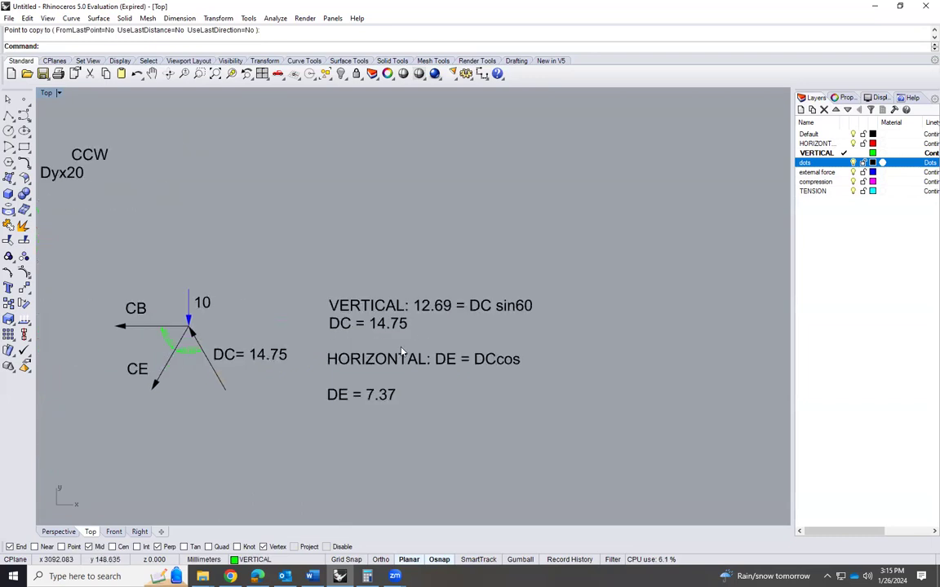
Delete the old joint D equation from the copied vertical text, leaving only "VERTICAL:"
double_click(399, 322)
drag(424, 322, 439, 319)
key(Delete)
click(385, 340)
Delete the old joint D equation and result from the copied horizontal text, leaving only "HORIZONTAL:"
double_click(401, 397)
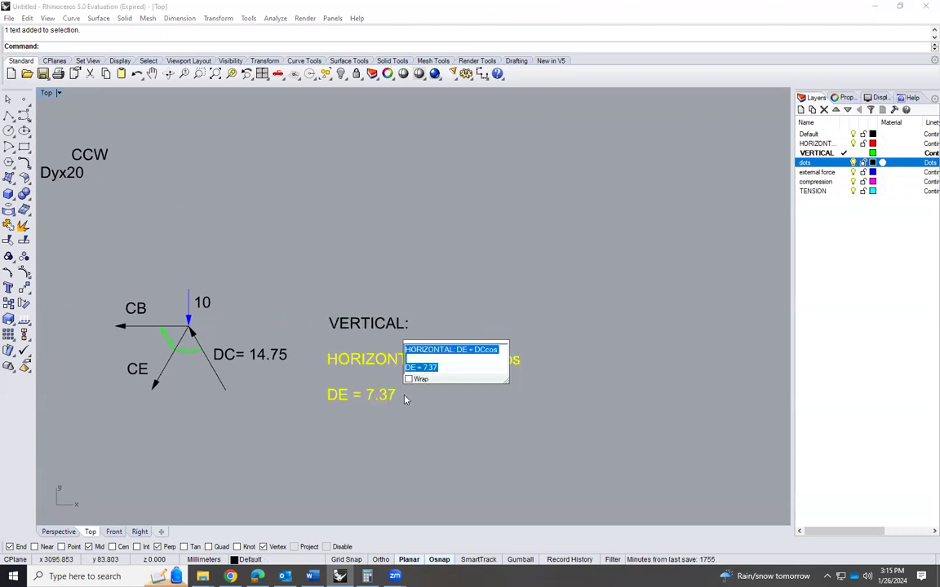
drag(440, 368, 461, 352)
key(Delete)
click(457, 459)
click(409, 369)
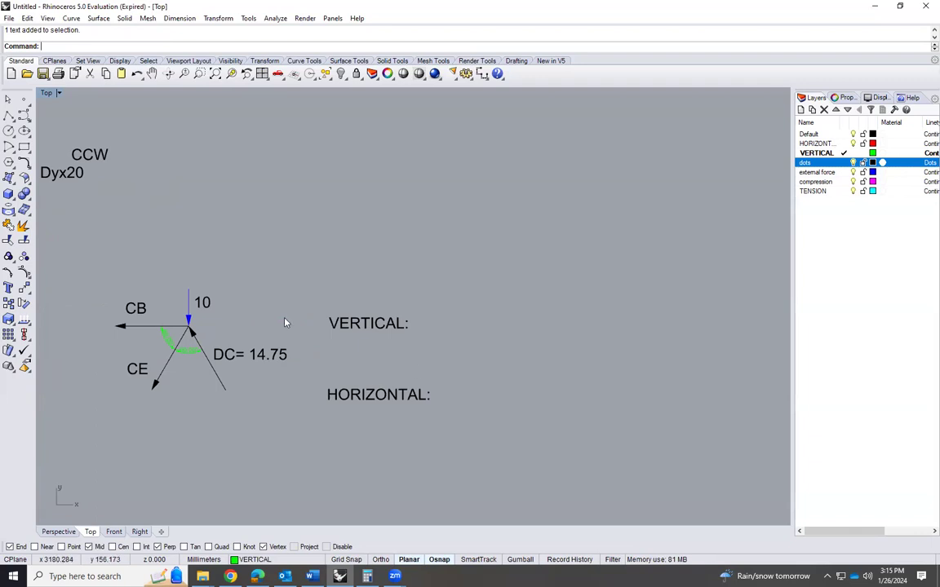
Complete joint C's vertical equation text as "VERTICAL: 10 + CEsin60 = DCsin60"
scroll(120, 343, up, 3)
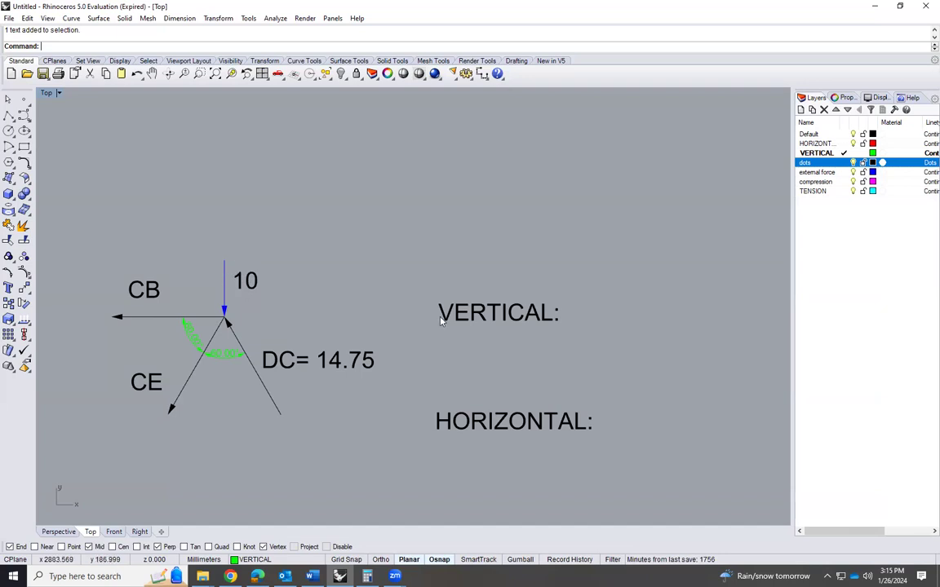
double_click(553, 316)
click(598, 310)
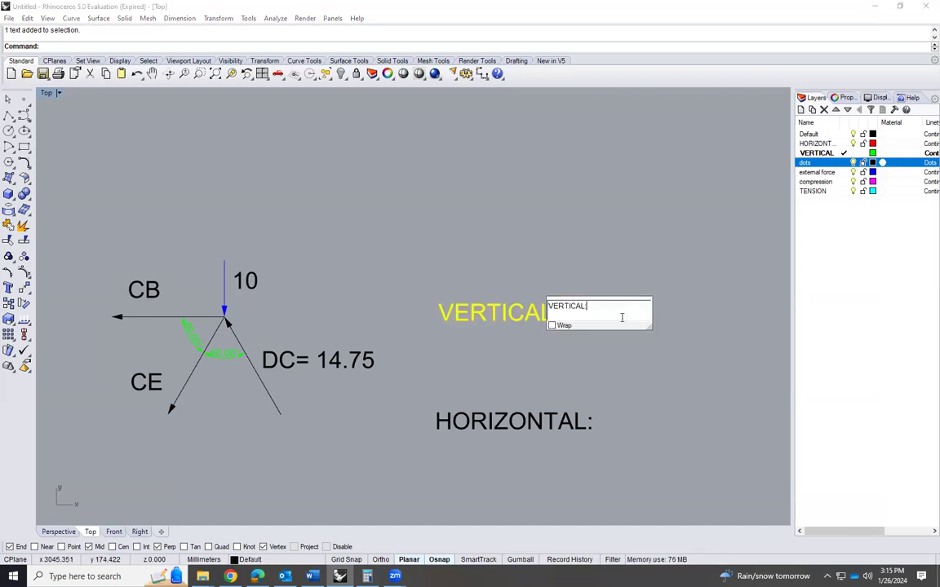
text(10)
text(C)
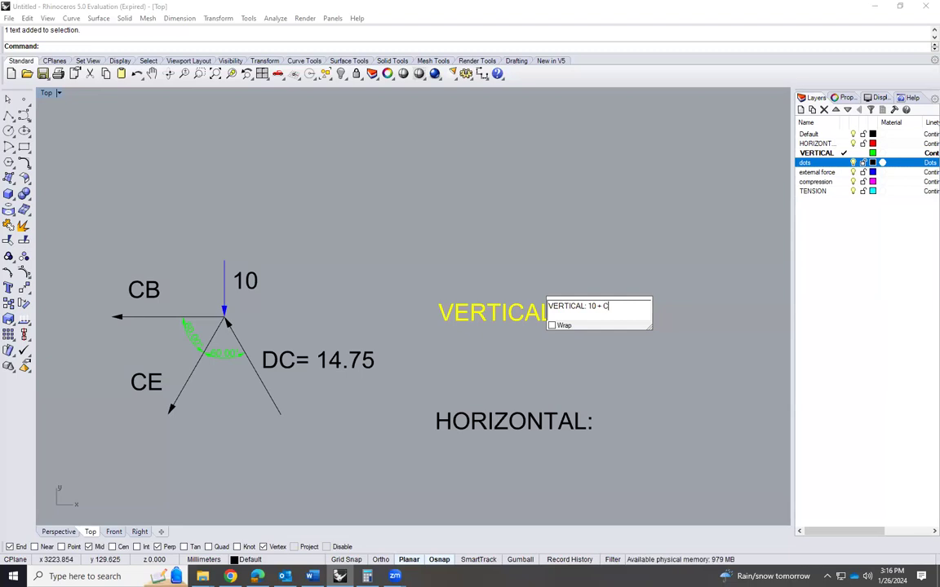
text(Esin60 =)
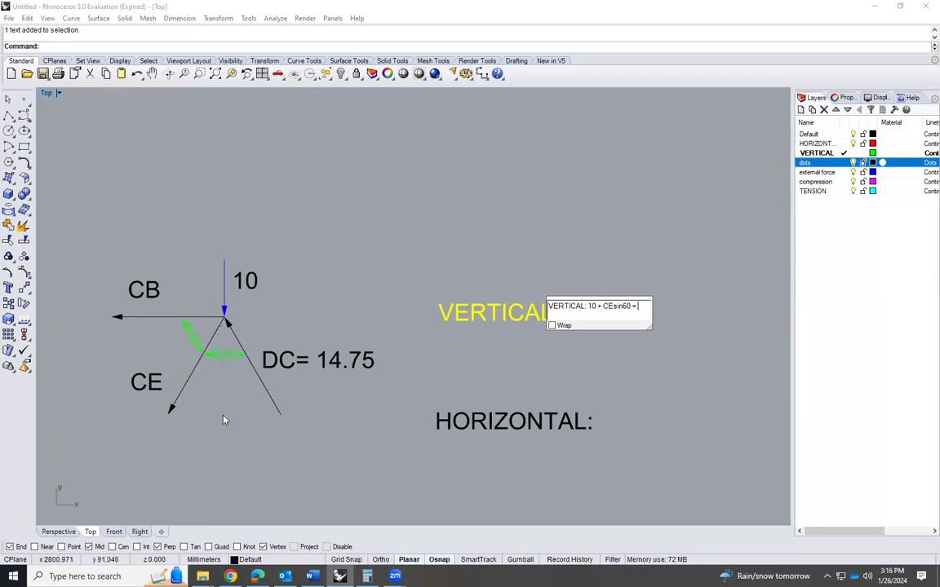
text(DCsin)
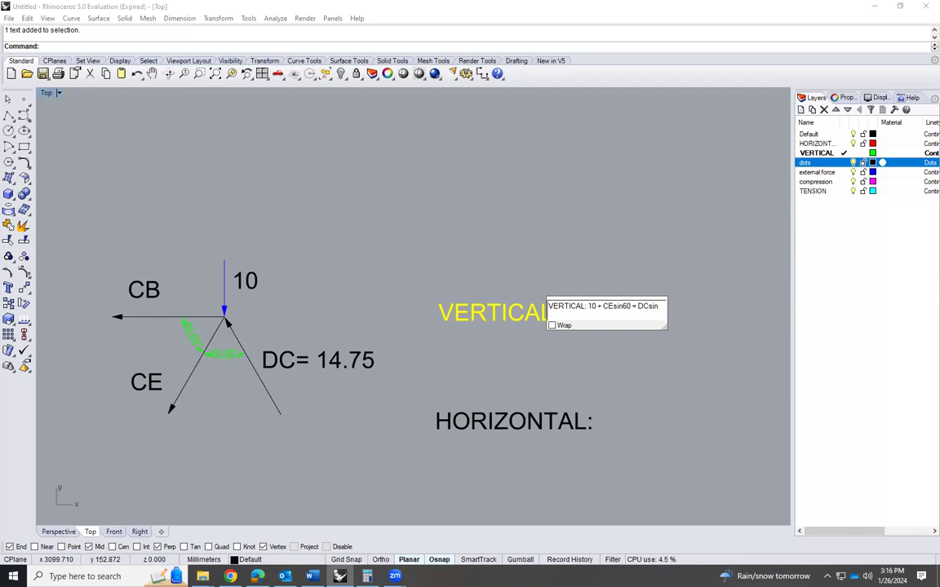
text(60)
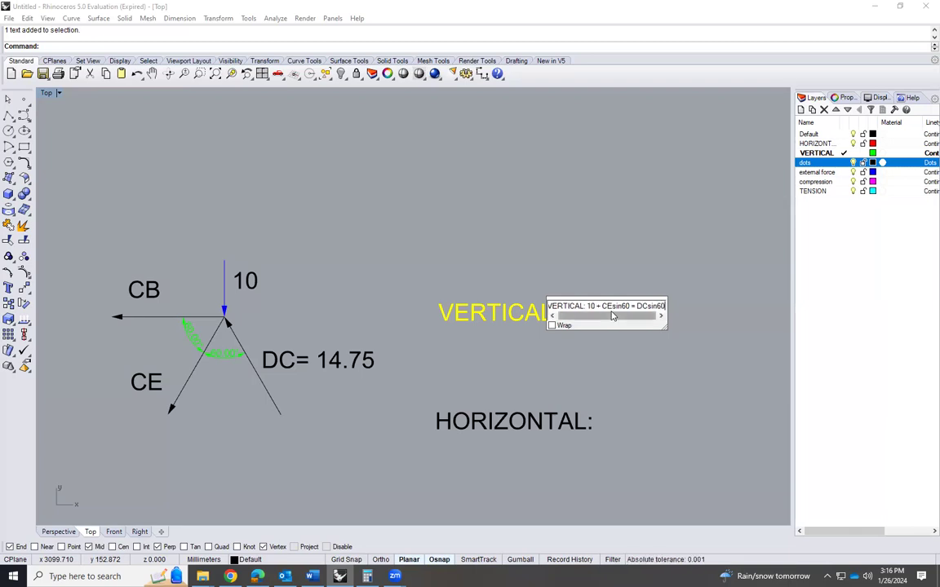
click(626, 390)
Extend joint C's horizontal equation text to "HORIZONTAL: CB + CEcos60 + DCcos60 ="
scroll(436, 319, down, 2)
scroll(436, 317, down, 2)
scroll(644, 324, up, 2)
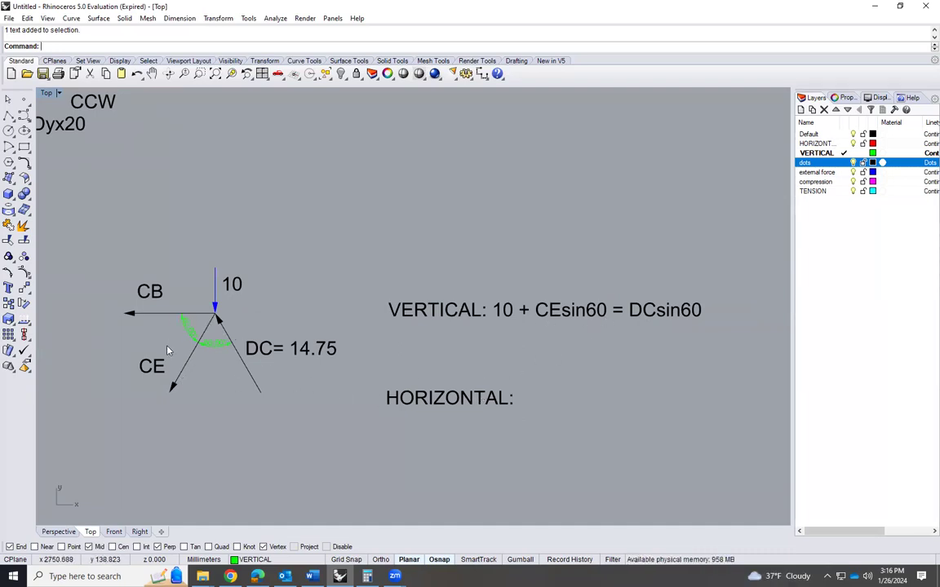
scroll(167, 351, up, 2)
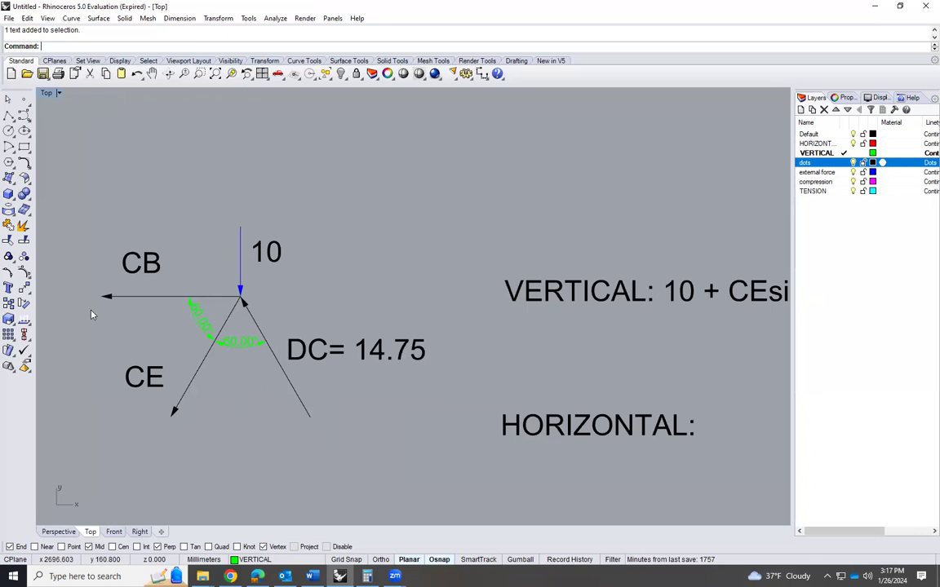
scroll(93, 315, down, 4)
click(484, 391)
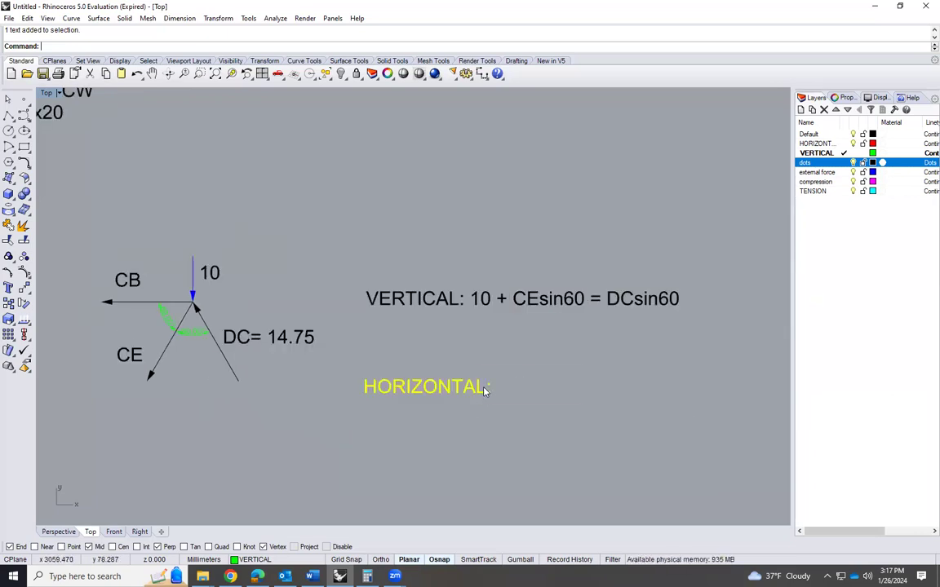
double_click(484, 390)
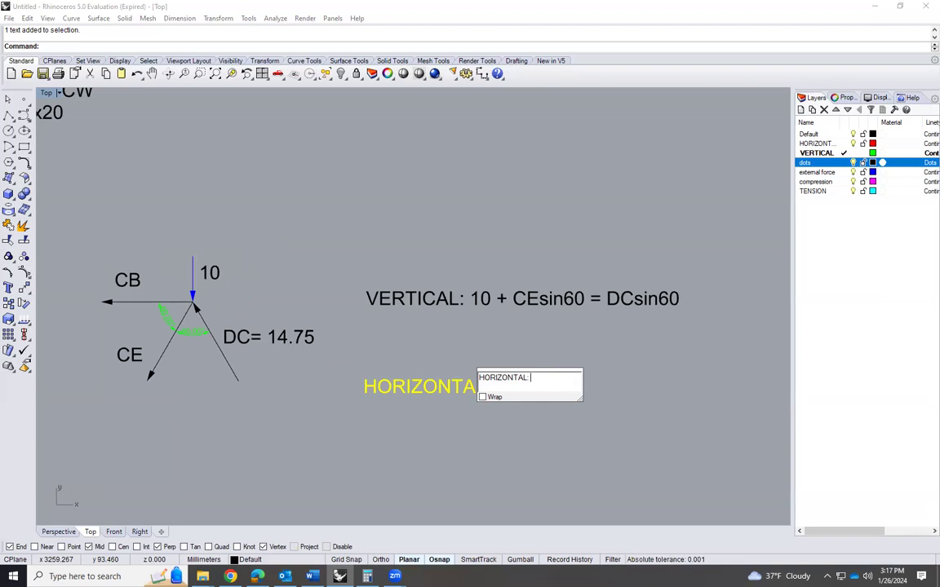
text(CB +)
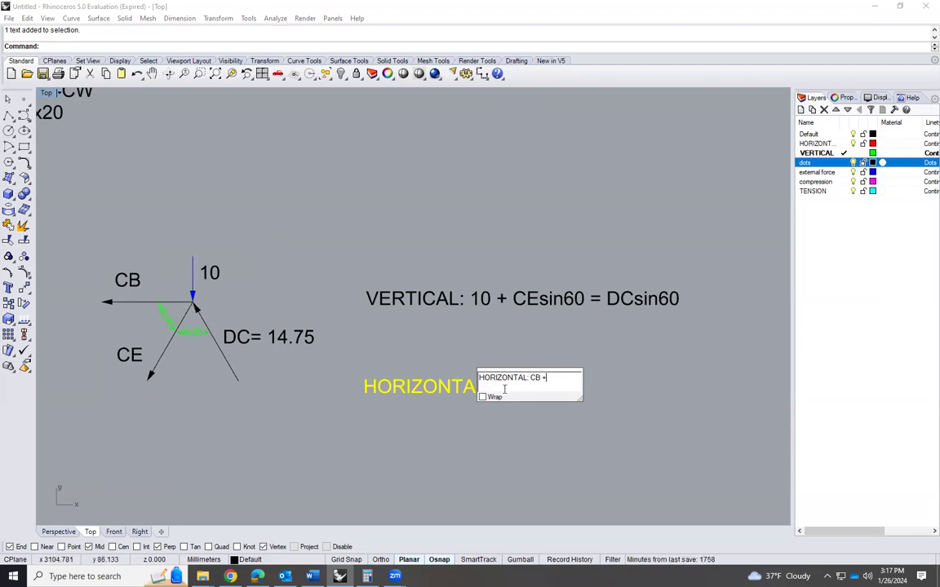
text(CEcos60)
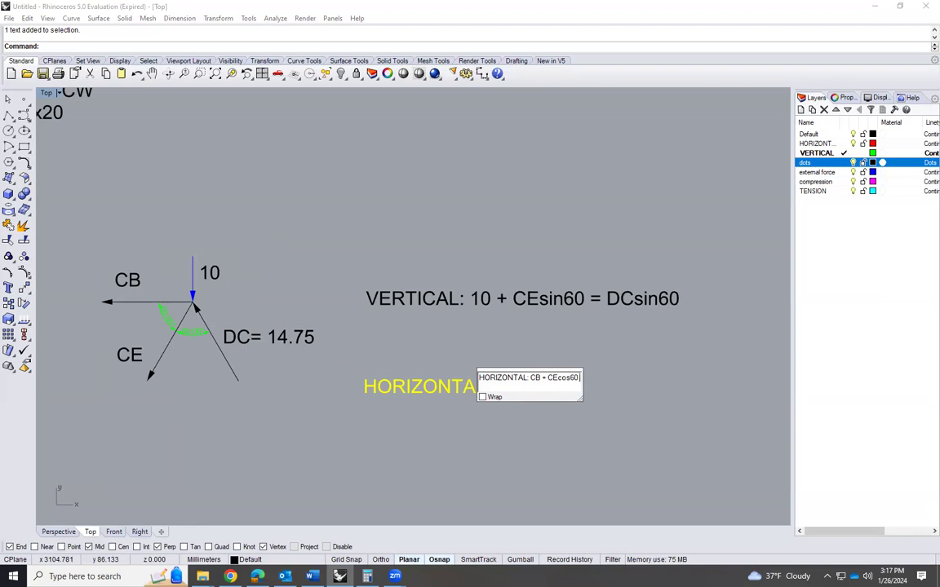
text( +)
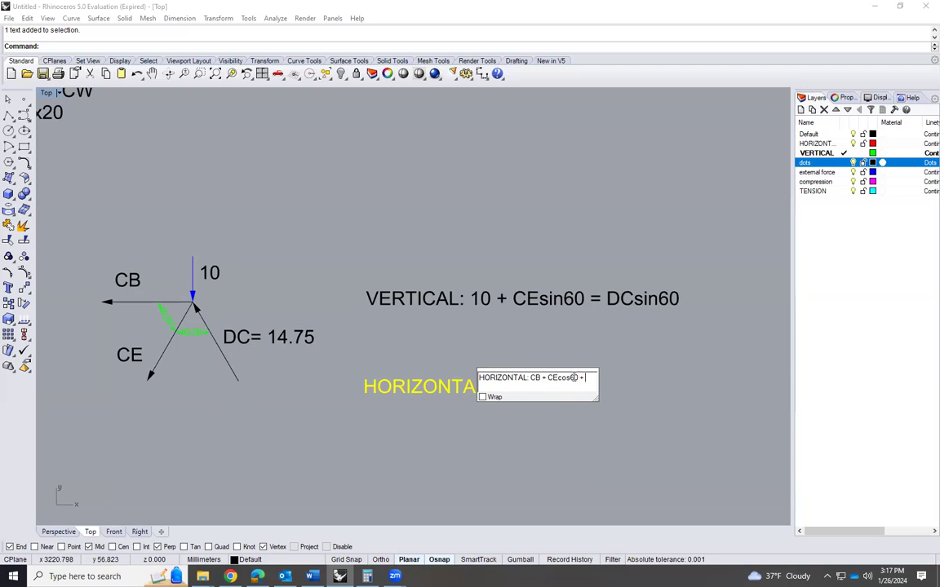
text(DCcos60 =)
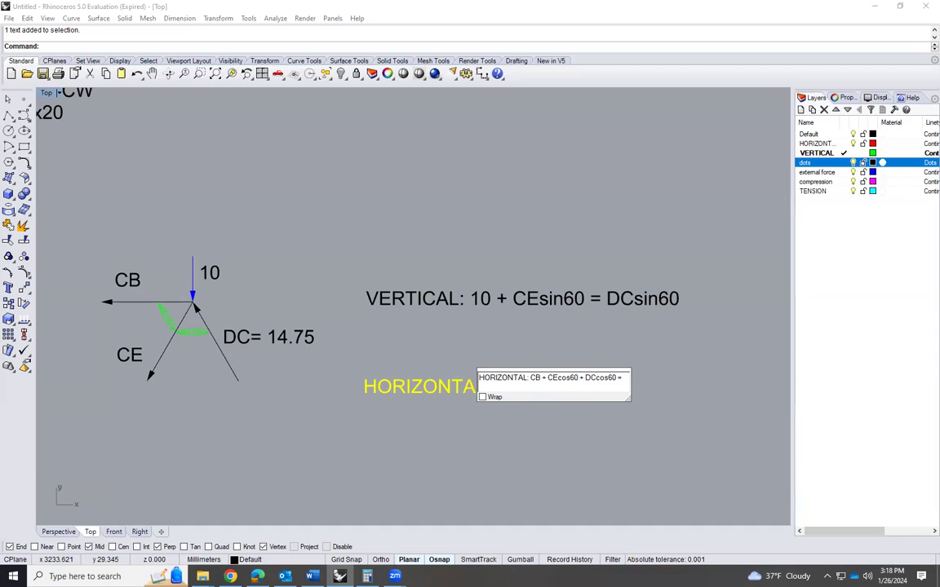
Substitute 14.75 for DC in the horizontal equation and complete its other side with 0
click(585, 377)
drag(585, 377, 598, 378)
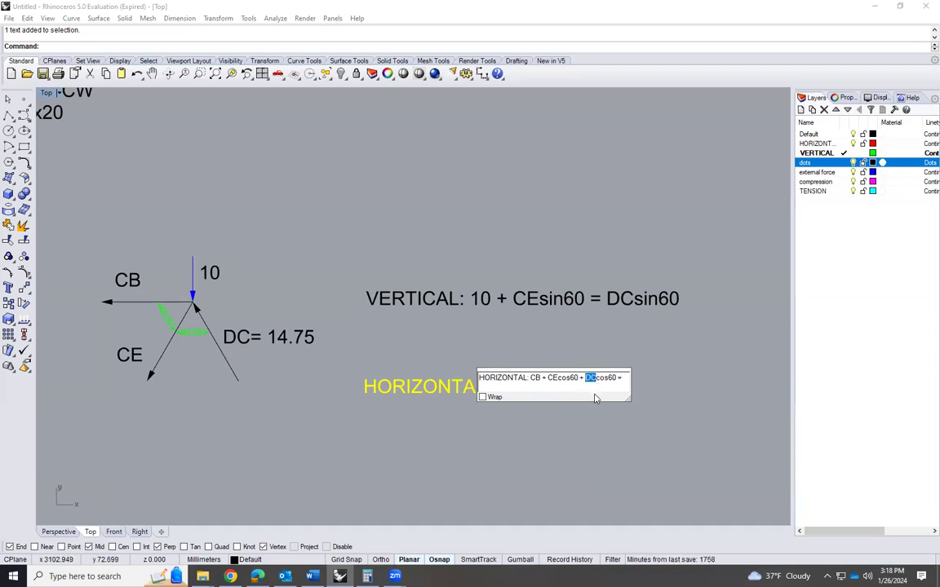
text(14.75)
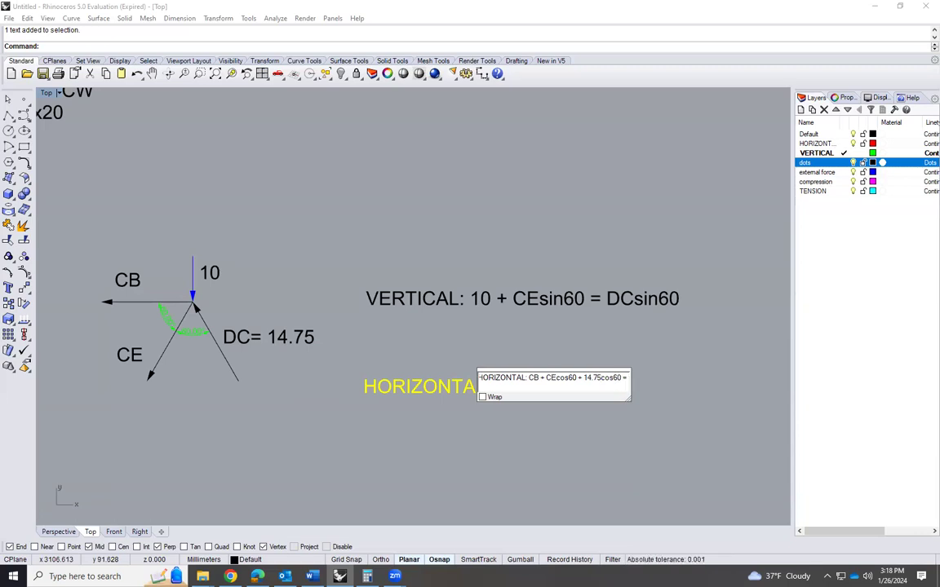
text(0)
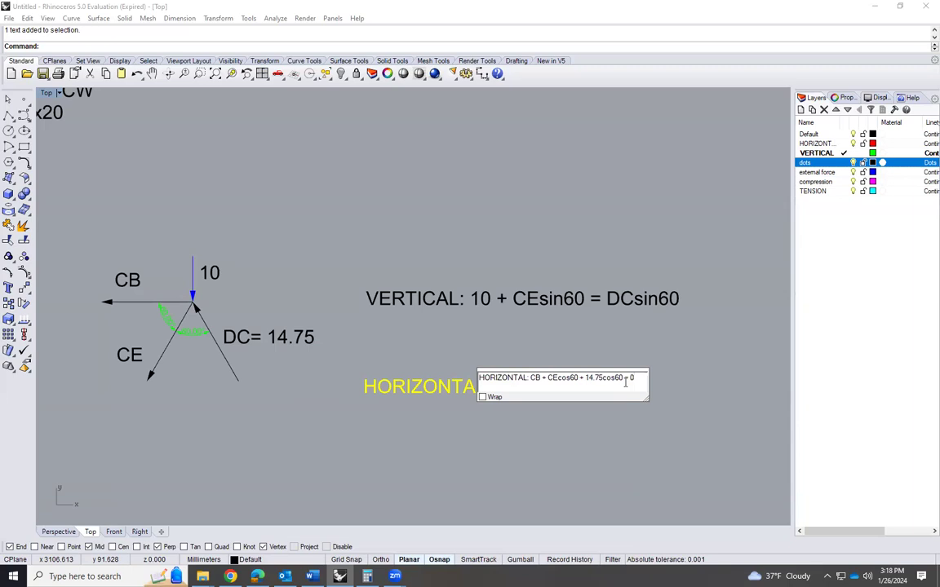
click(488, 332)
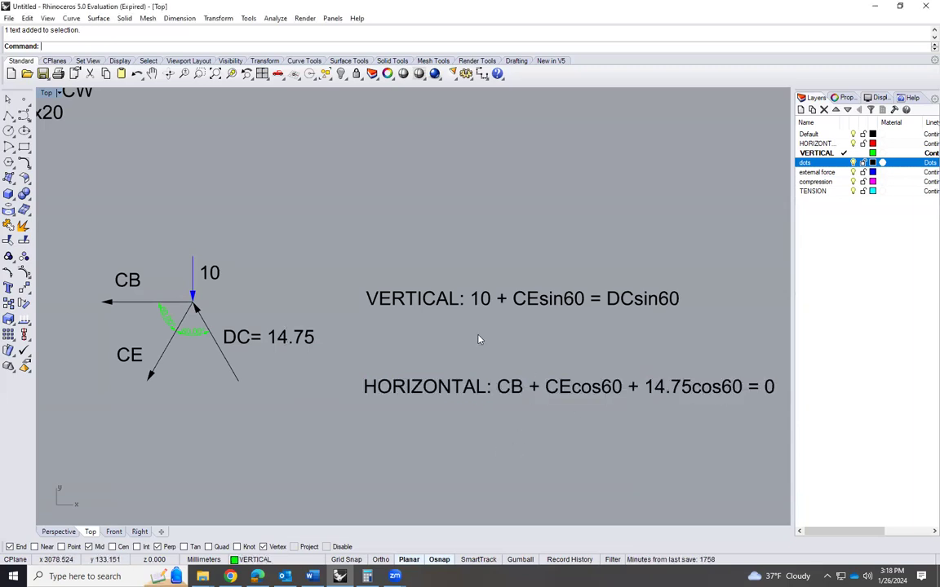
Compare the joint C force diagram with its vertical and horizontal equations to check the terms and unknowns
scroll(479, 340, down, 2)
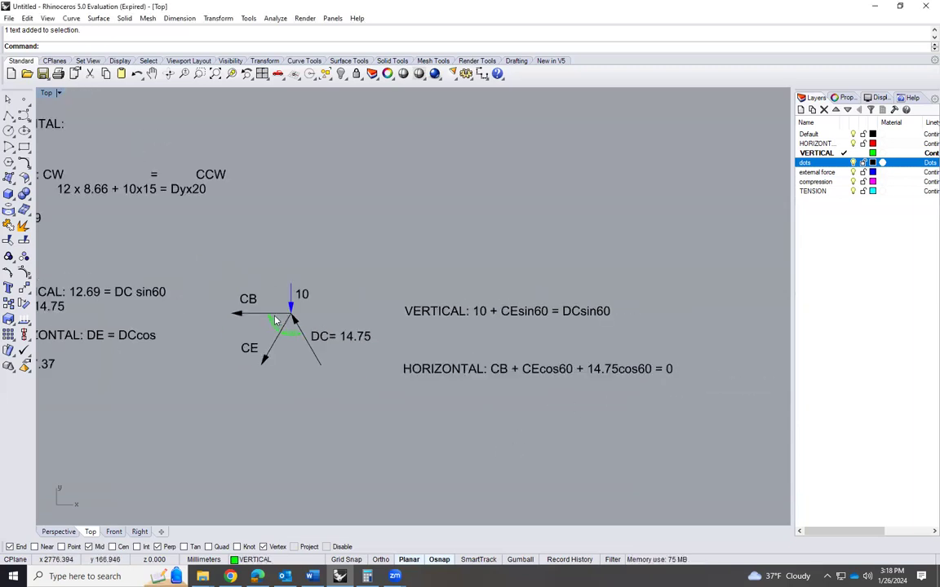
scroll(275, 320, up, 3)
scroll(201, 309, down, 2)
scroll(702, 390, up, 1)
scroll(710, 375, down, 1)
scroll(721, 383, up, 1)
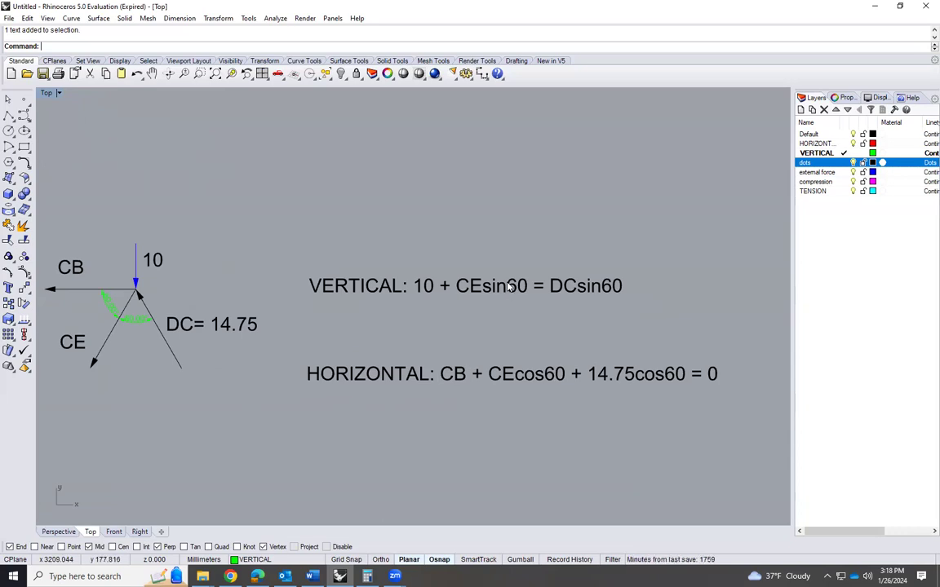
scroll(396, 270, down, 1)
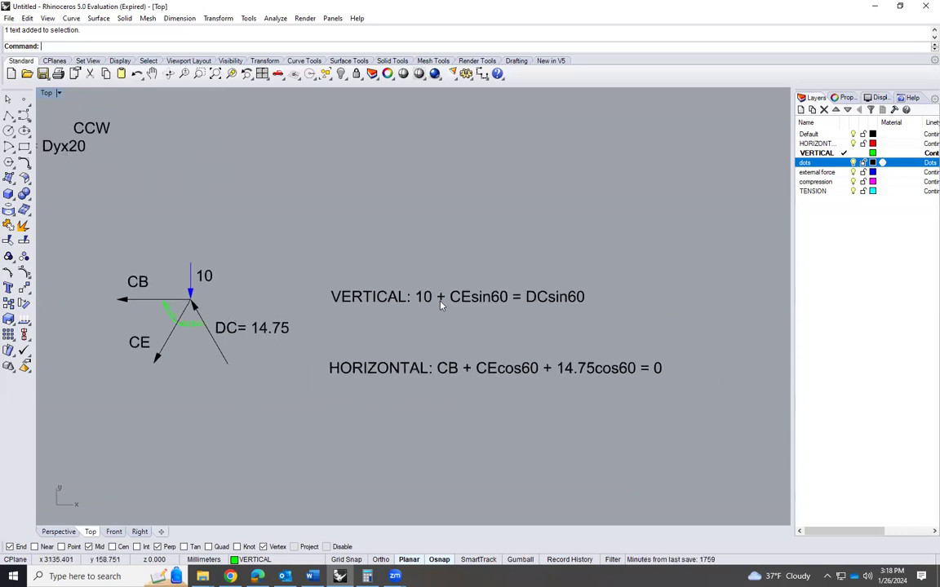
scroll(465, 304, up, 2)
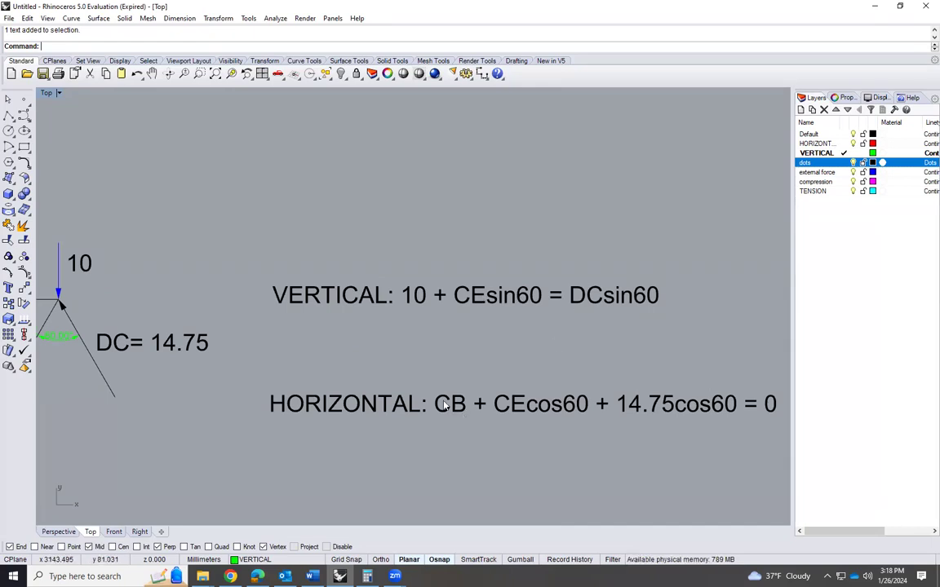
scroll(396, 364, down, 1)
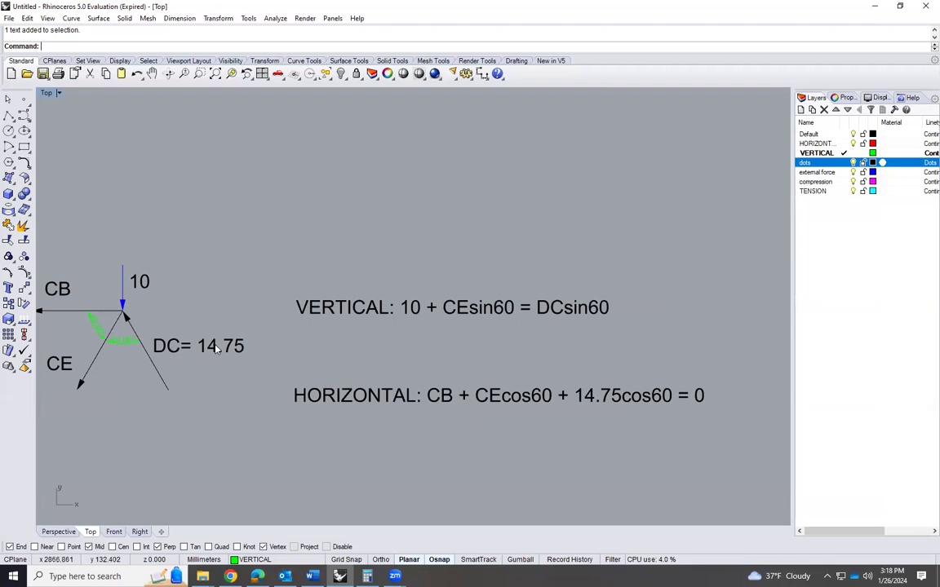
Replace DC with 14.75 in joint C's vertical equation
double_click(542, 307)
click(630, 303)
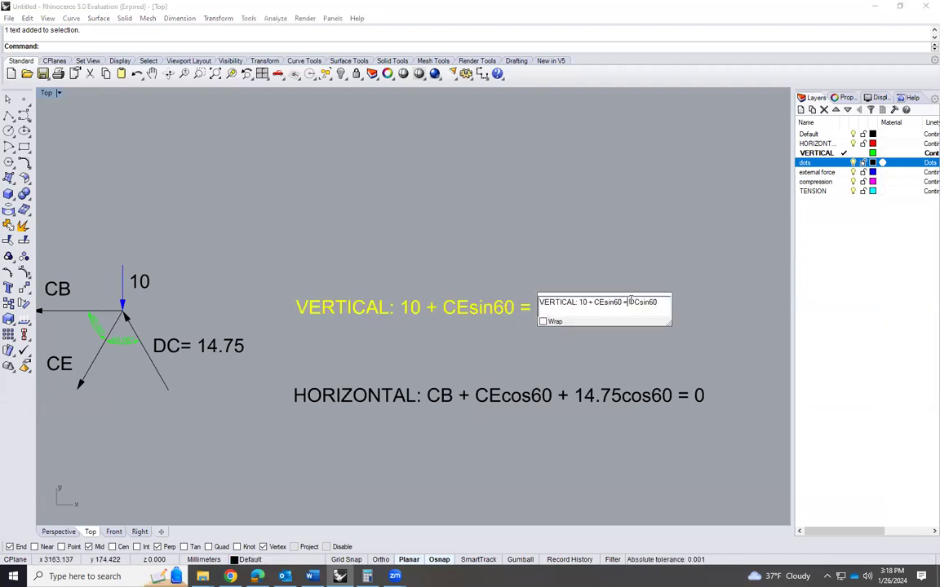
drag(630, 303, 635, 303)
text(14.7)
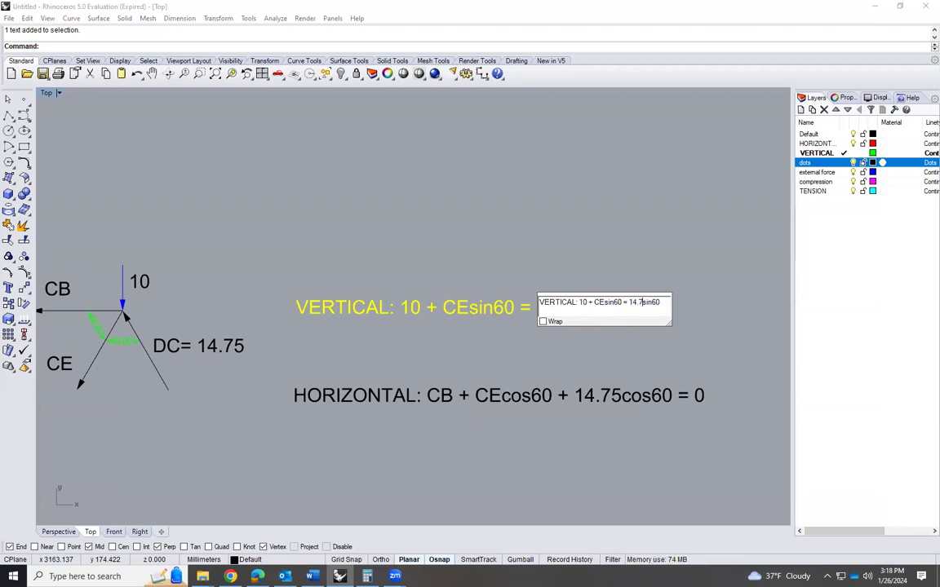
text(5)
click(606, 350)
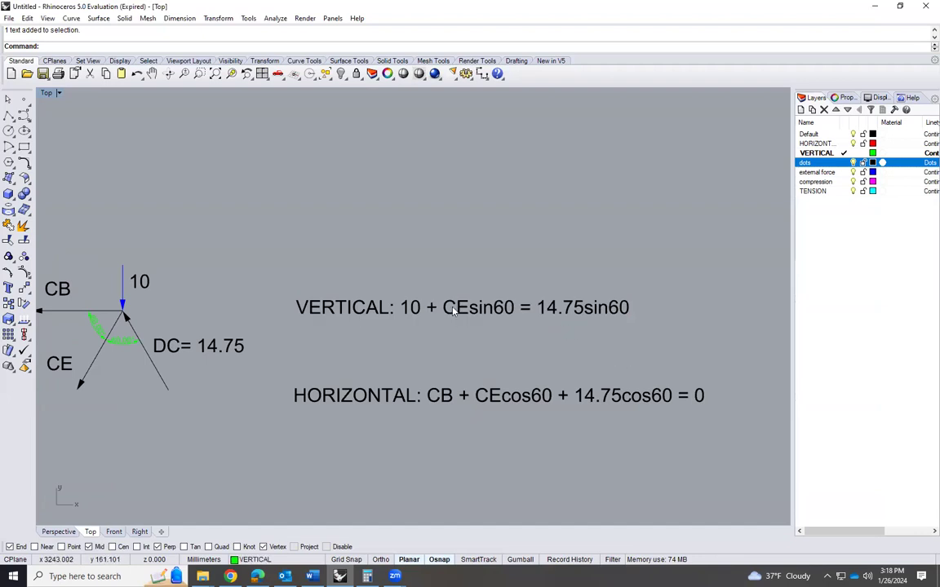
Add a second line "CE = 14.75sin60 - 10" to the vertical equation text
click(628, 307)
double_click(628, 308)
click(701, 312)
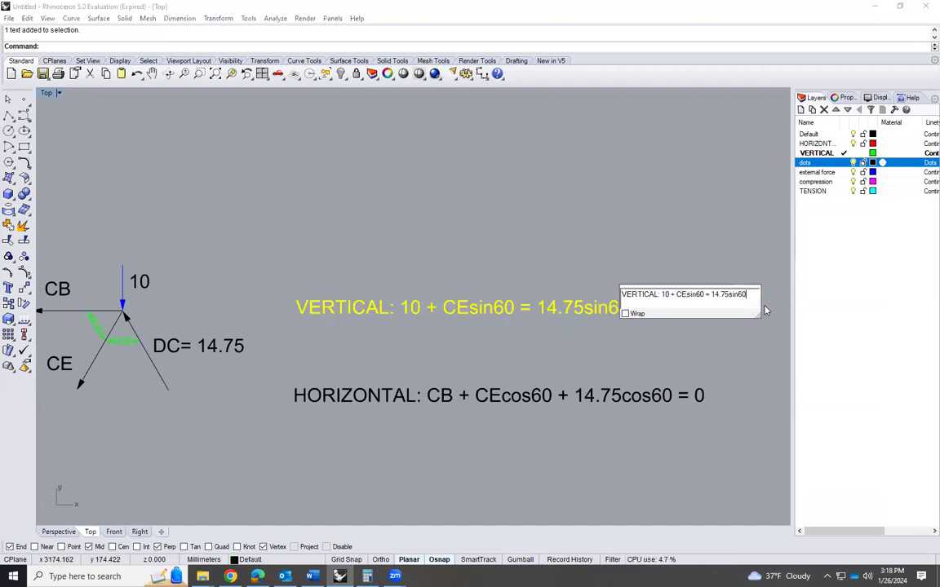
text(CE =)
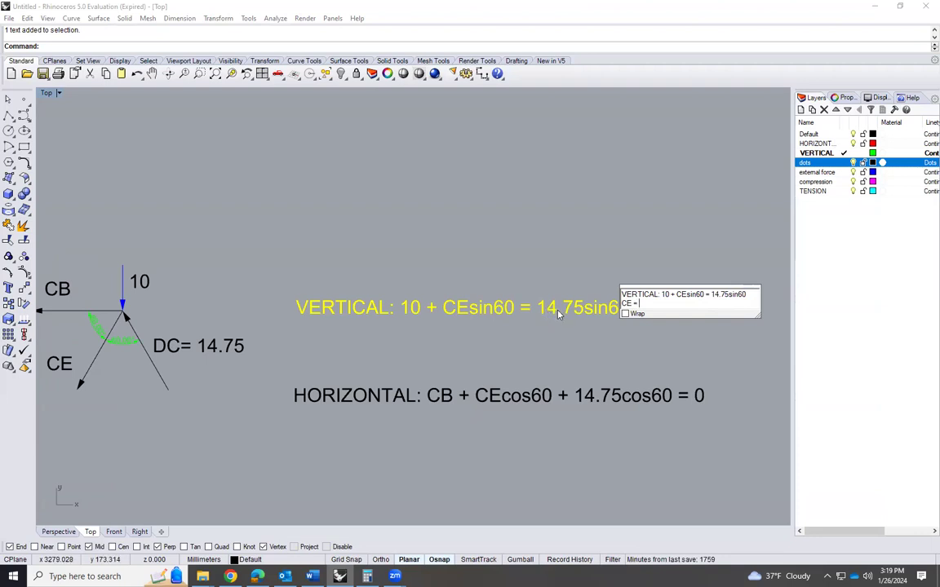
text(14)
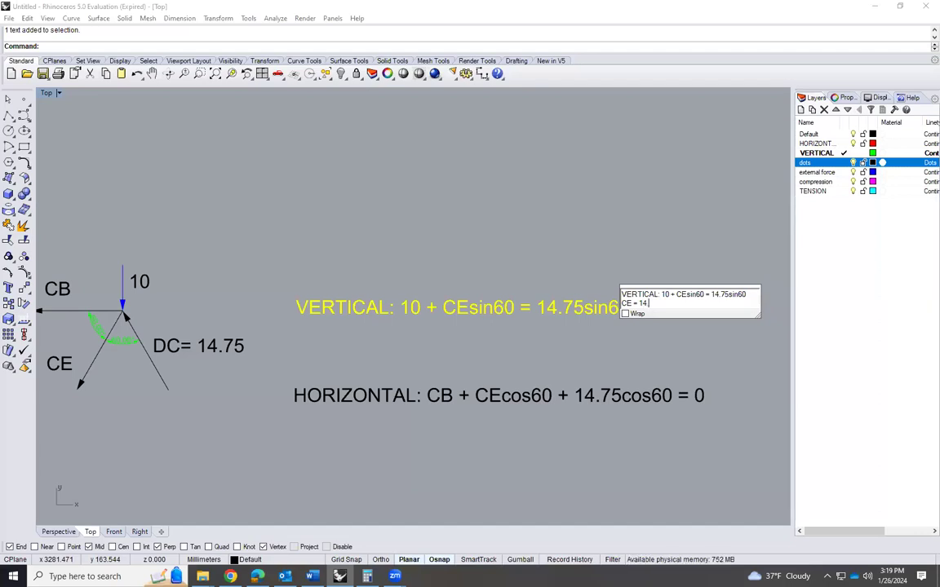
text(.75sin60)
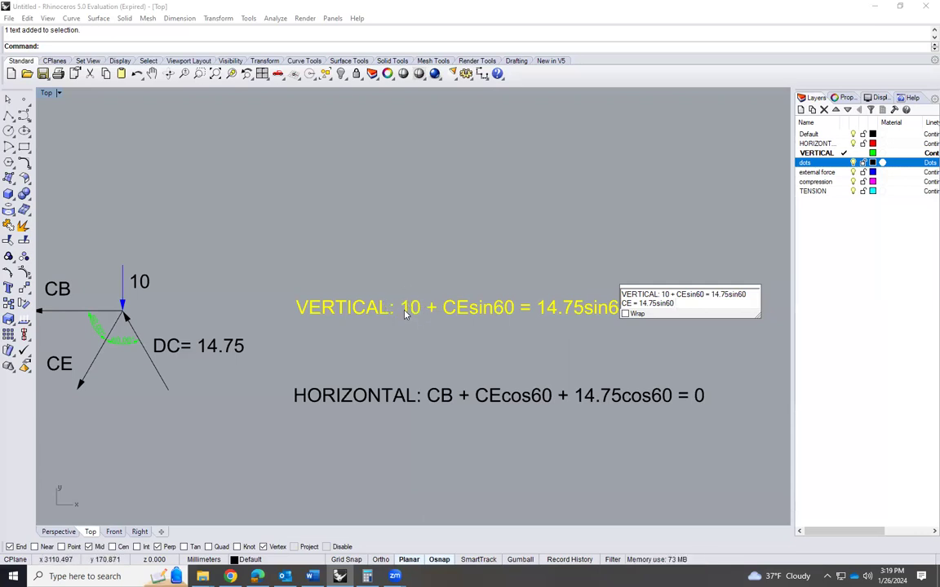
text(- 10)
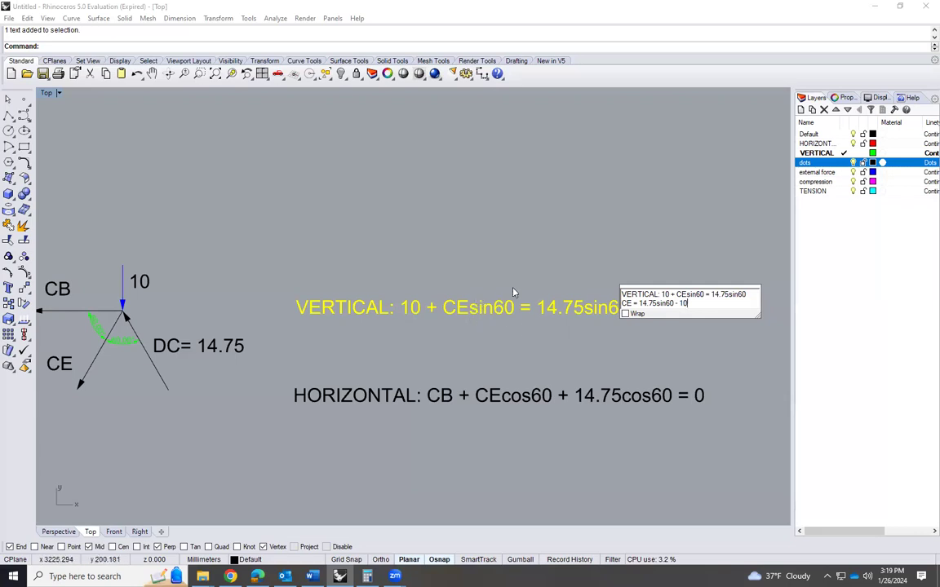
Enclose the CE expression in parentheses and divide it by sin60, giving "CE = (14.75sin60 - 10)/sin60"
click(640, 303)
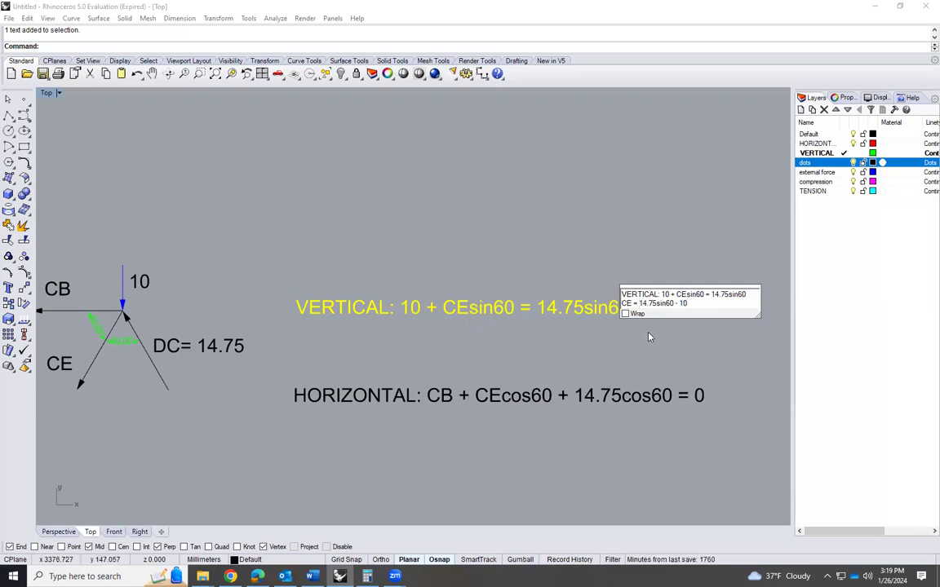
text(()
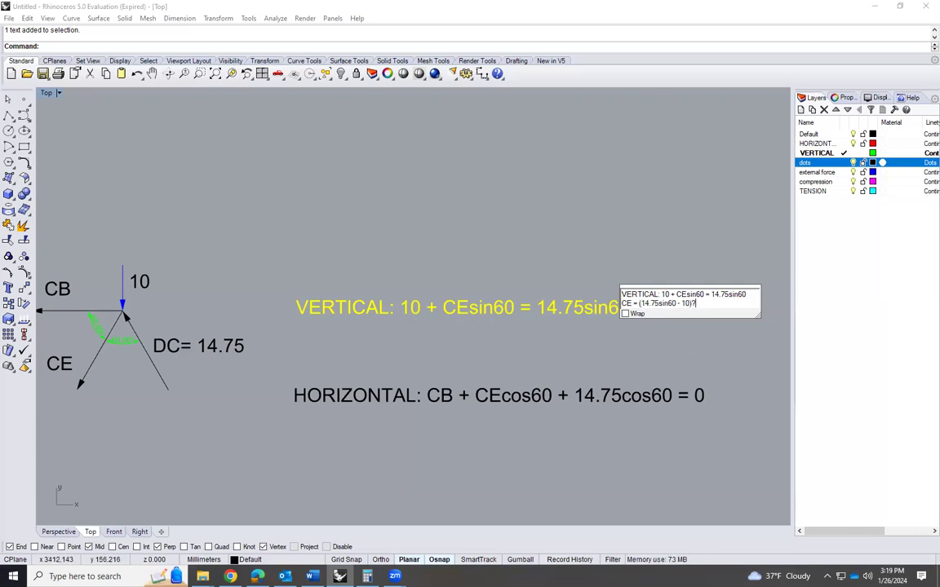
text(/)
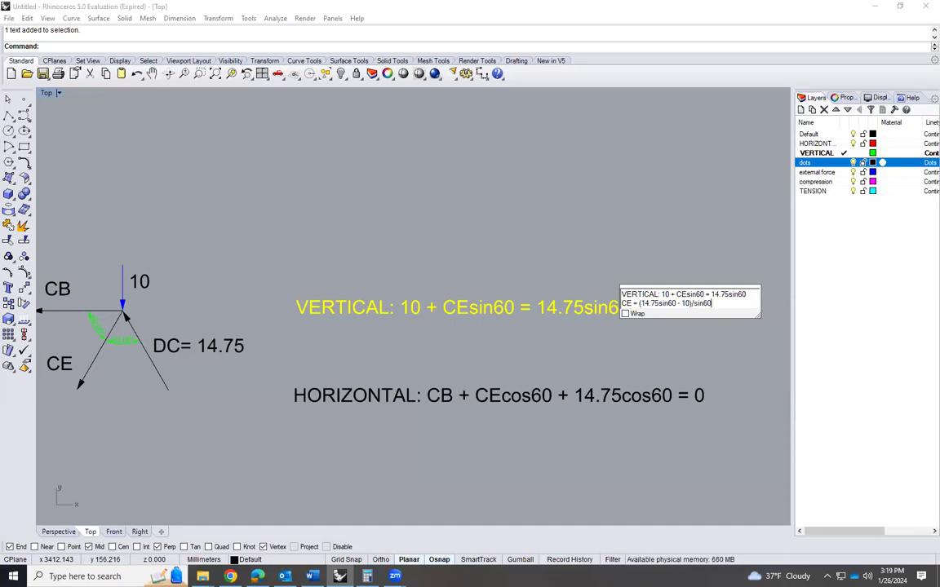
click(722, 349)
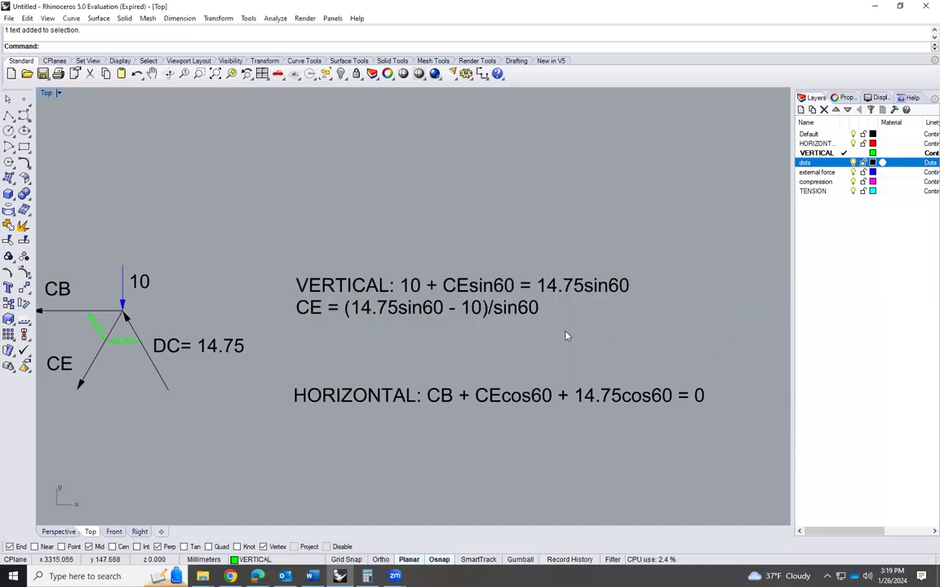
Switch to the Calculator and place its window clear of the start of joint C's equations
scroll(578, 318, down, 1)
scroll(473, 290, up, 3)
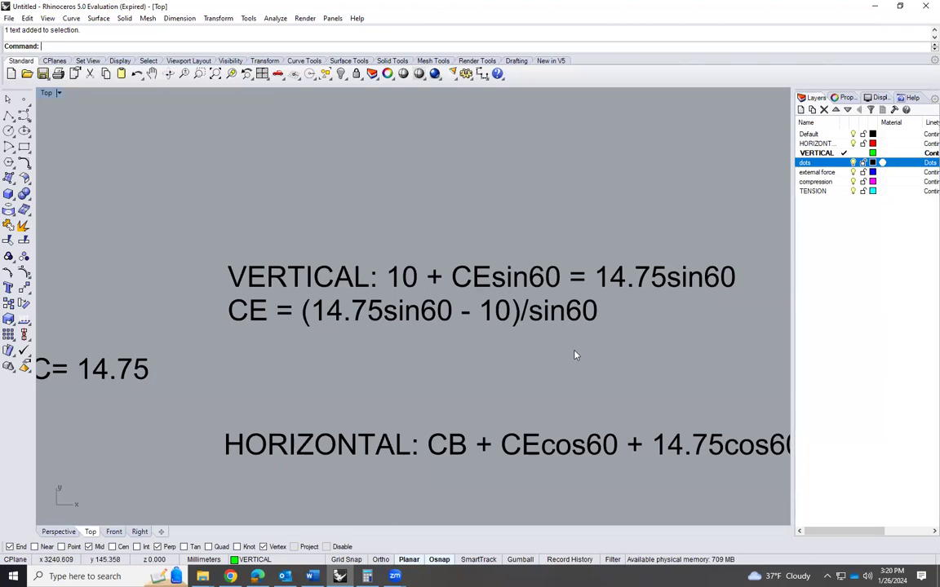
click(367, 576)
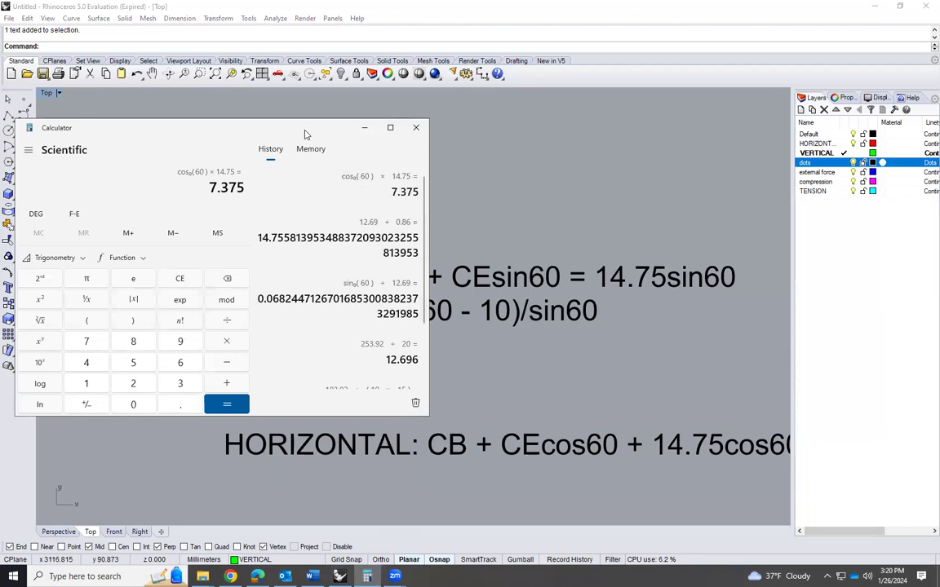
drag(305, 134, 151, 134)
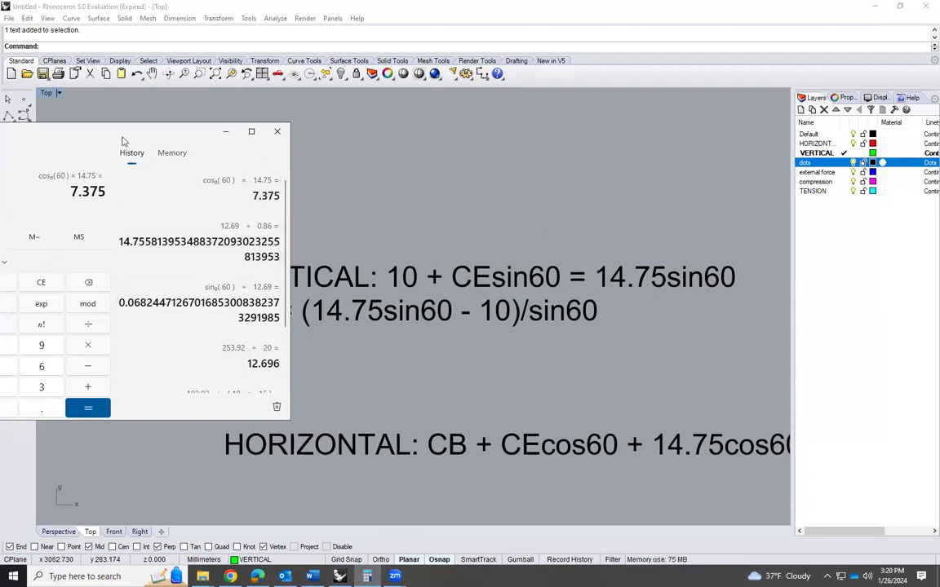
drag(82, 133, 799, 148)
Calculate 14.75 × sin(60), the first term inside the parentheses of the CE expression
click(669, 403)
click(665, 378)
click(752, 425)
click(682, 362)
click(715, 383)
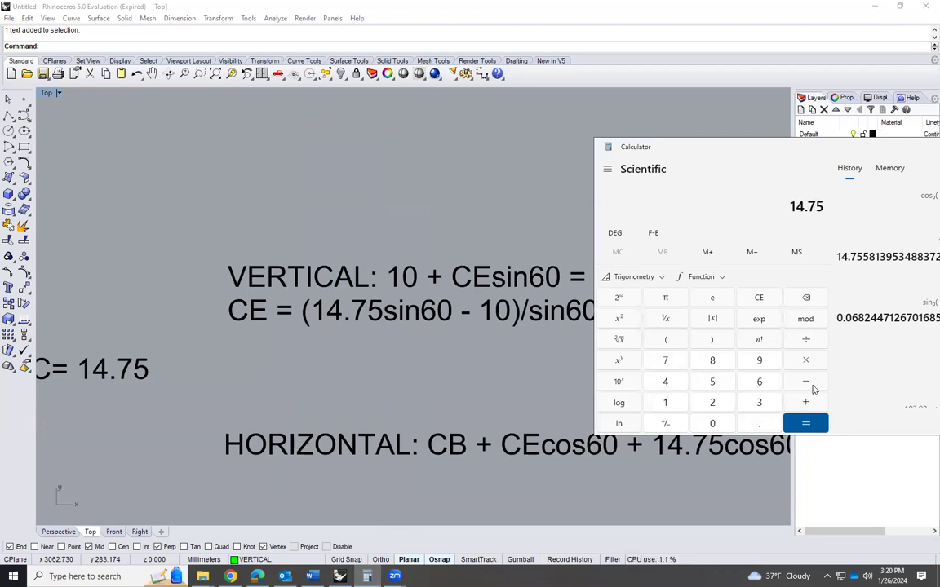
click(668, 342)
text(60)
click(634, 279)
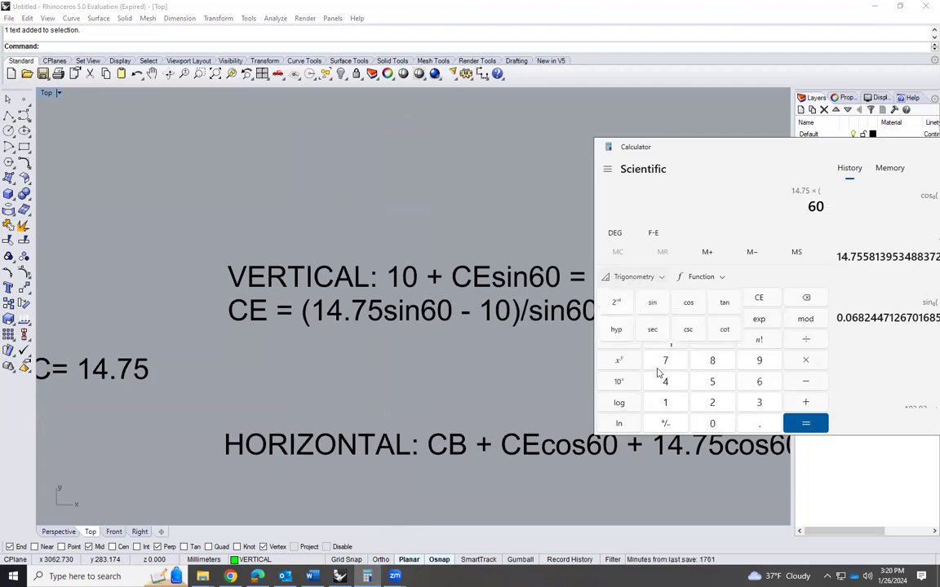
click(589, 278)
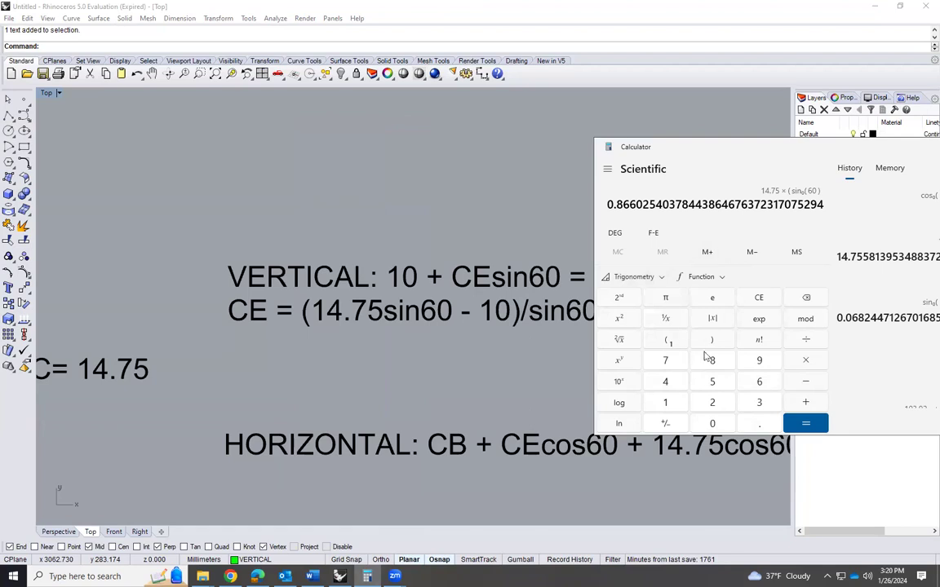
text())
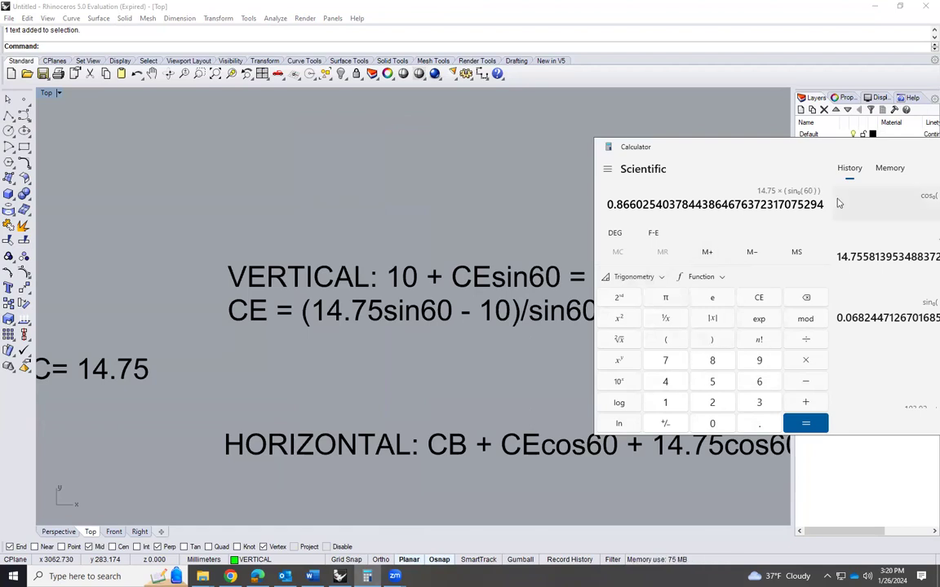
click(808, 424)
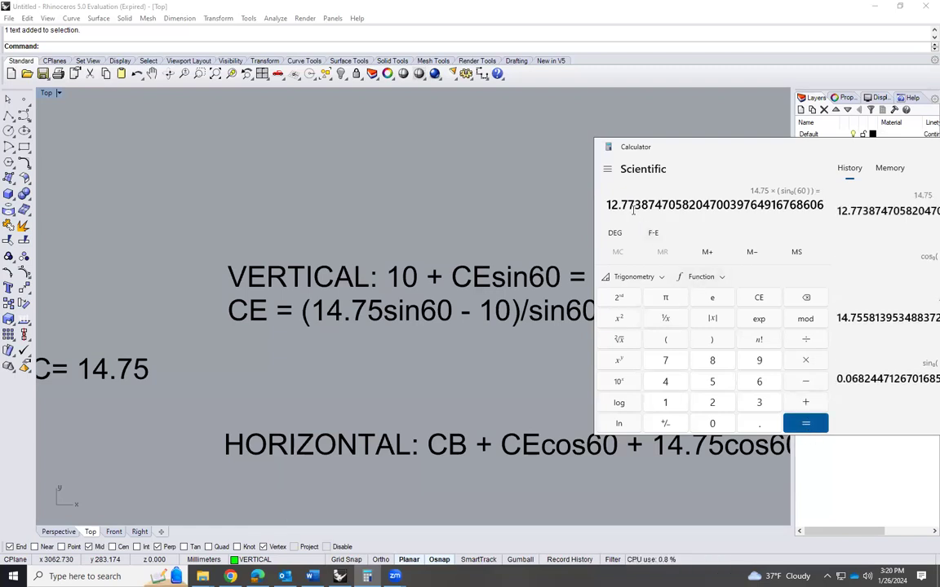
drag(607, 205, 635, 206)
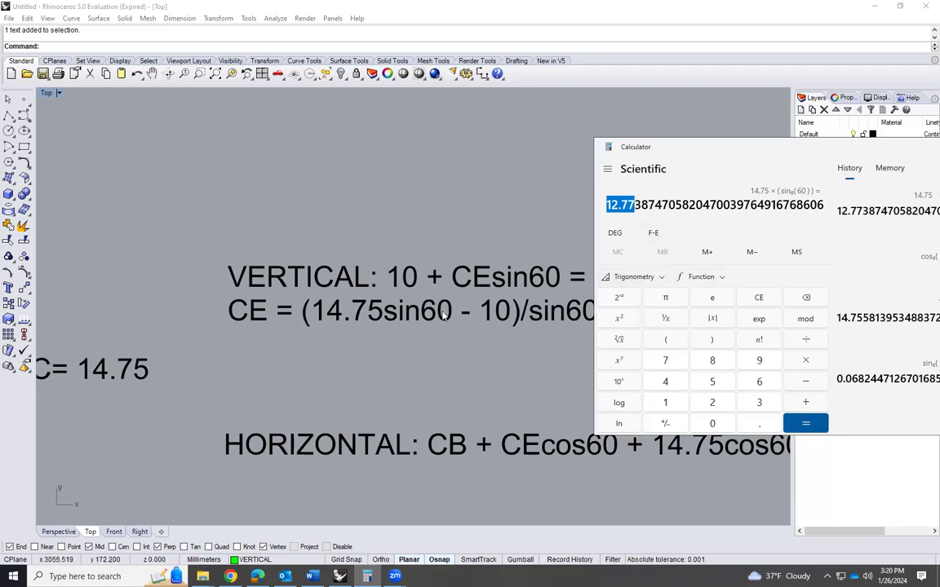
Subtract 10 from the calculated 14.75sin60 product
click(807, 382)
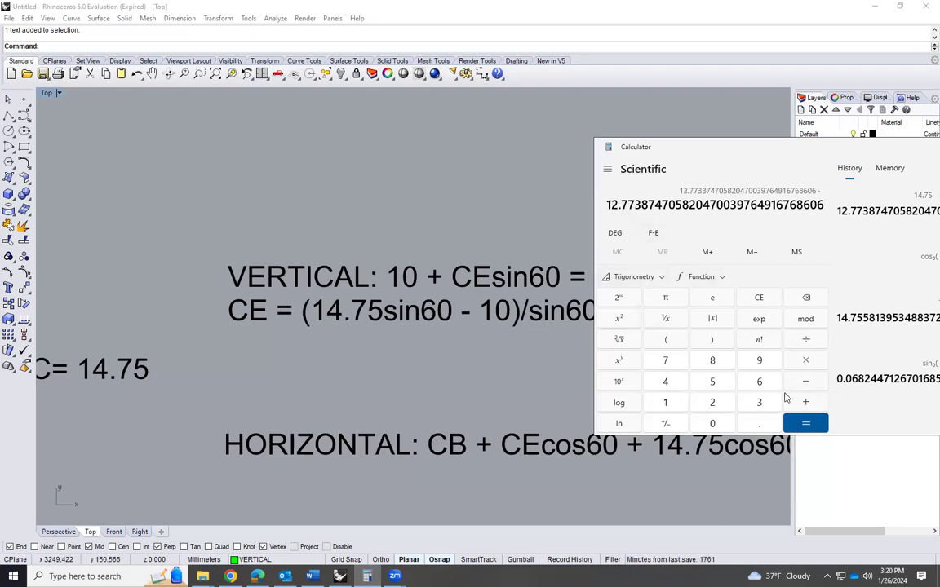
click(665, 403)
click(712, 423)
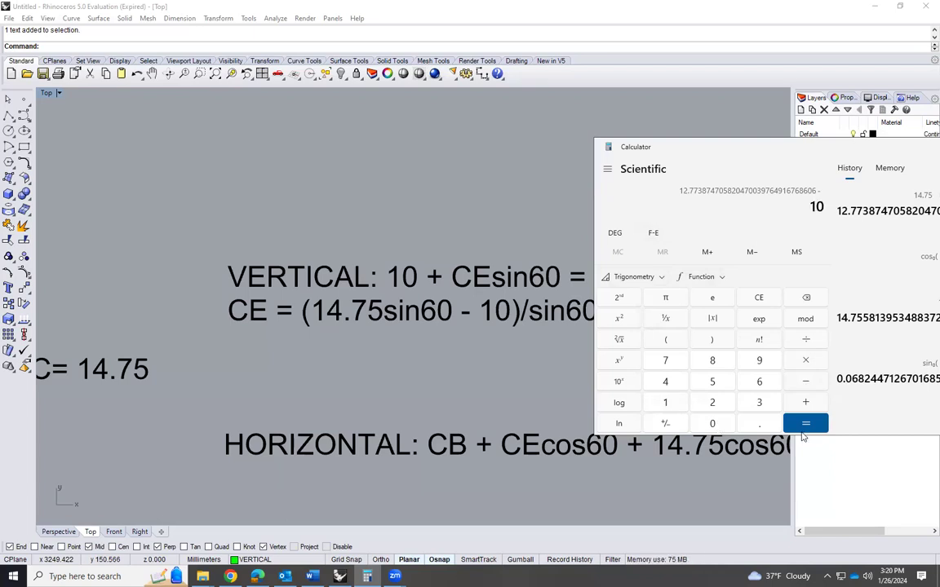
click(805, 423)
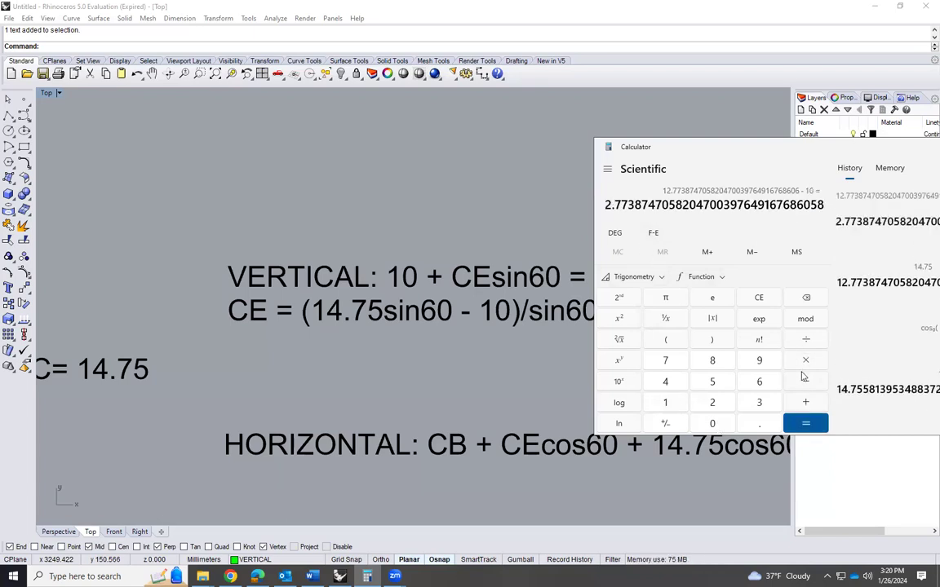
Divide the difference by sin(60) to evaluate CE, and mark the result to two decimals
click(806, 339)
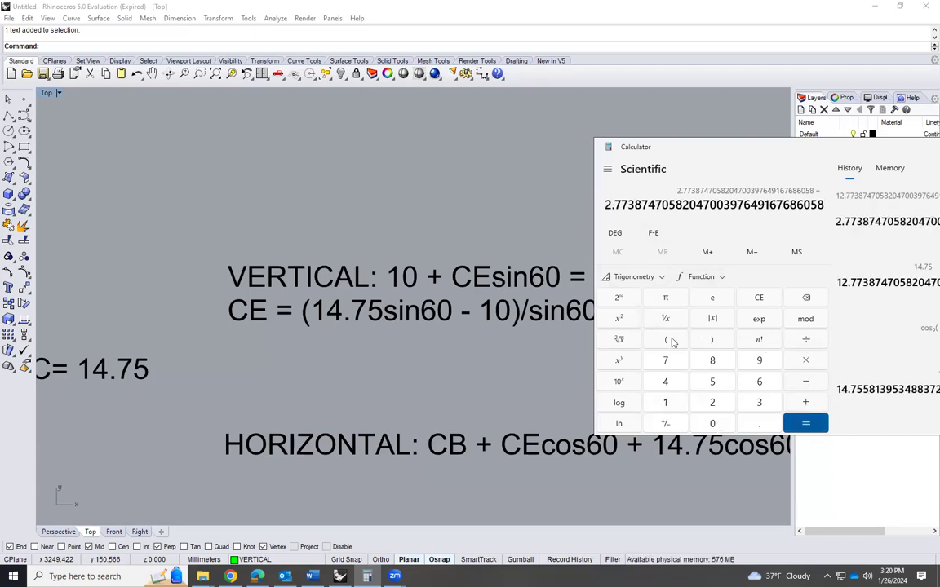
click(665, 339)
click(755, 385)
click(714, 424)
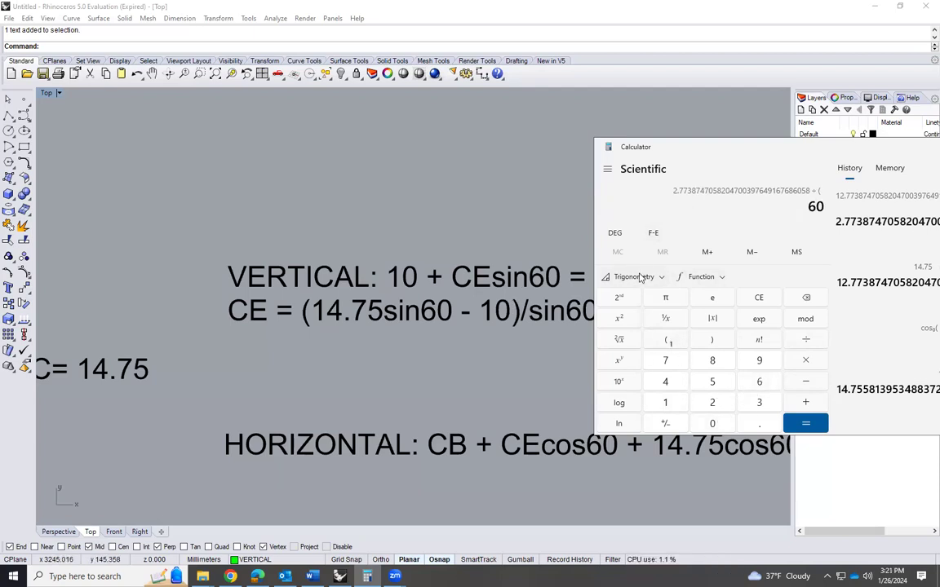
click(628, 276)
click(654, 303)
click(713, 339)
click(804, 422)
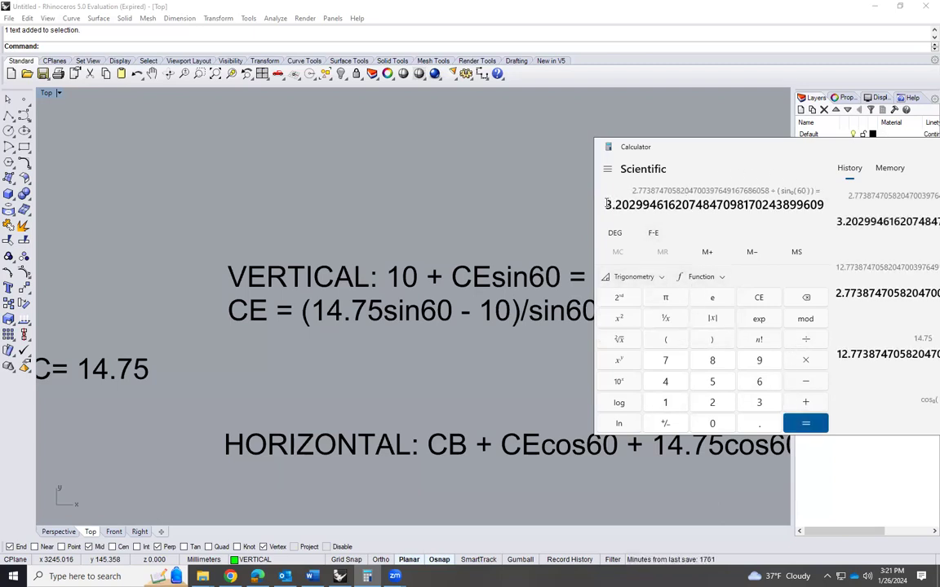
drag(607, 205, 629, 205)
Switch back to Rhino and add a third line "CE=3.20" to the vertical equation text
click(552, 242)
double_click(531, 279)
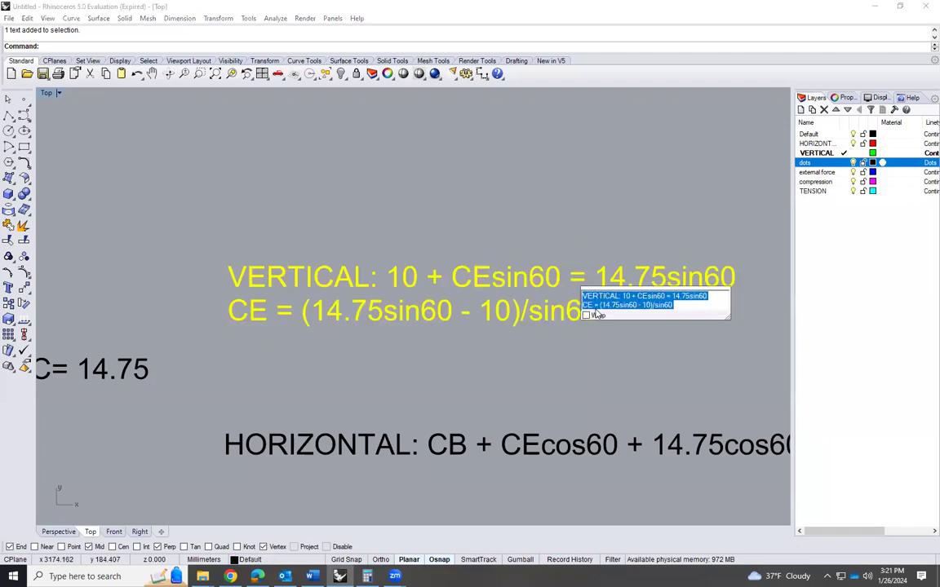
click(687, 307)
key(Return)
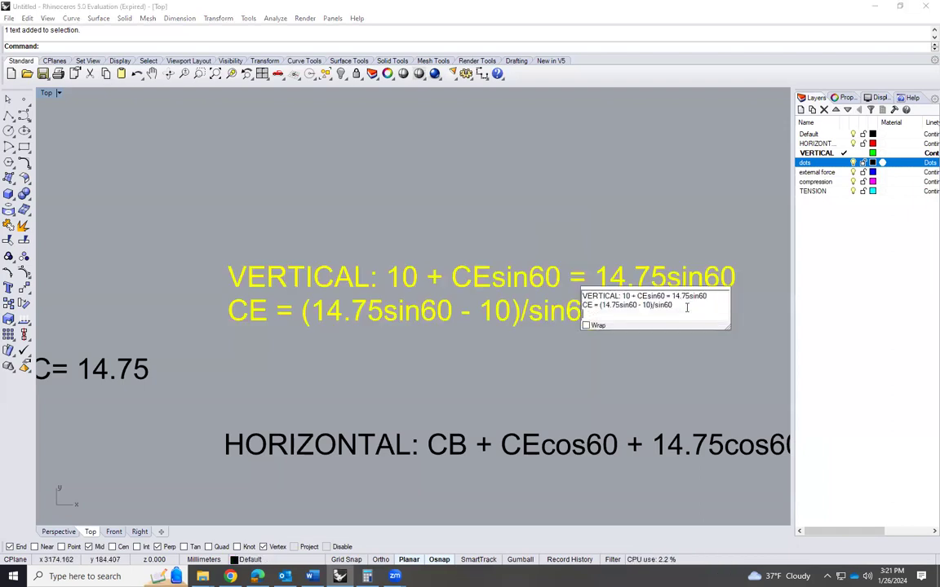
text(CE=3.20)
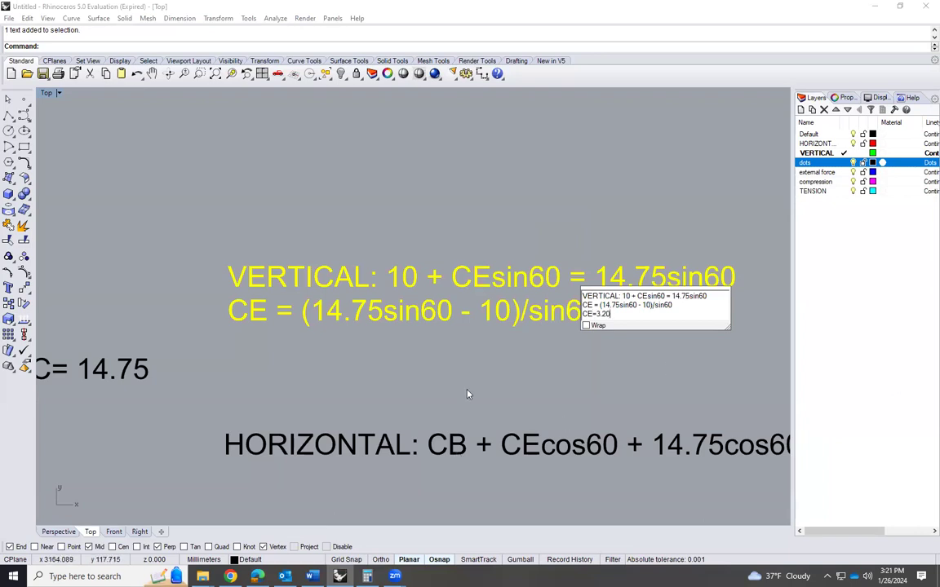
click(407, 379)
Add a second line "CB = -14.75cos60 - 3.2cos60" to joint C's horizontal equation text
scroll(488, 307, down, 8)
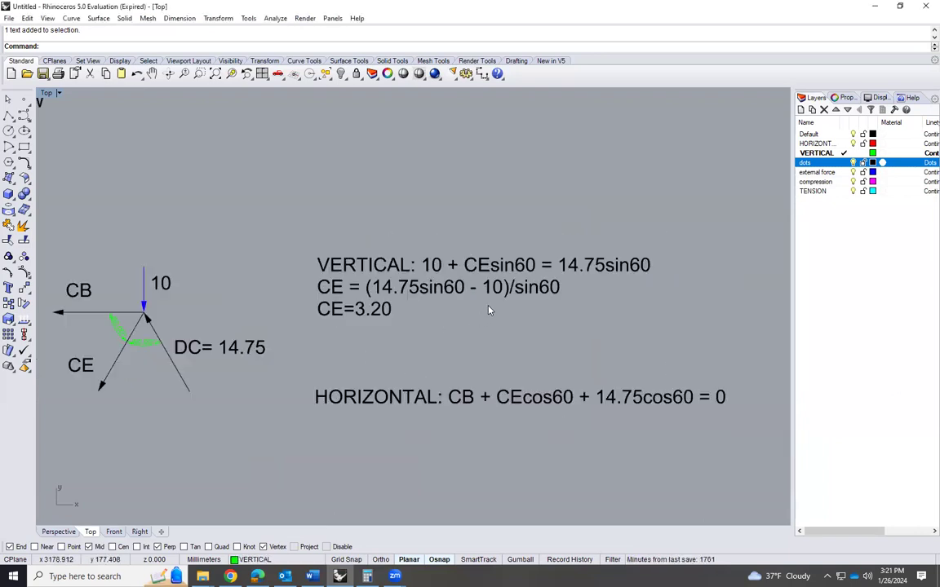
scroll(243, 347, up, 2)
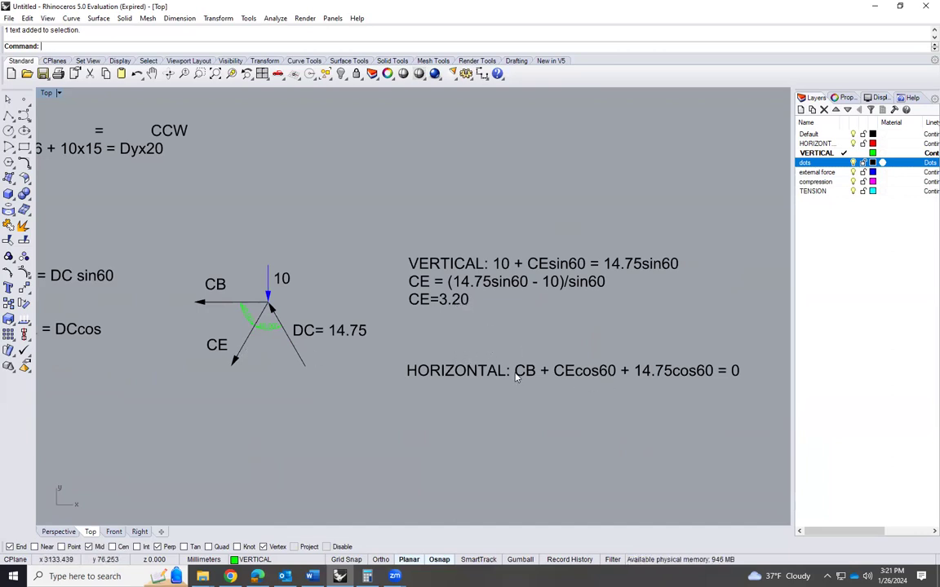
scroll(497, 341, down, 2)
scroll(709, 377, up, 3)
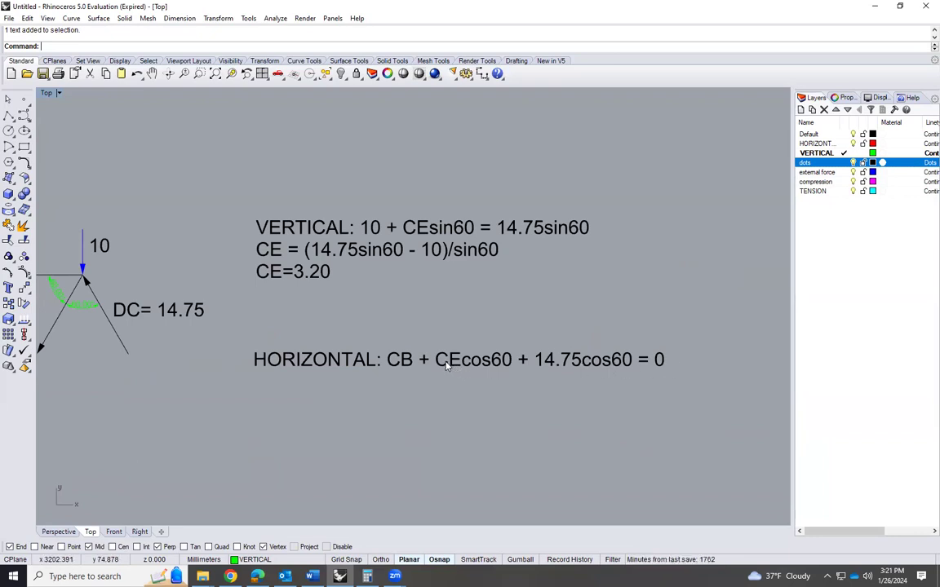
double_click(664, 362)
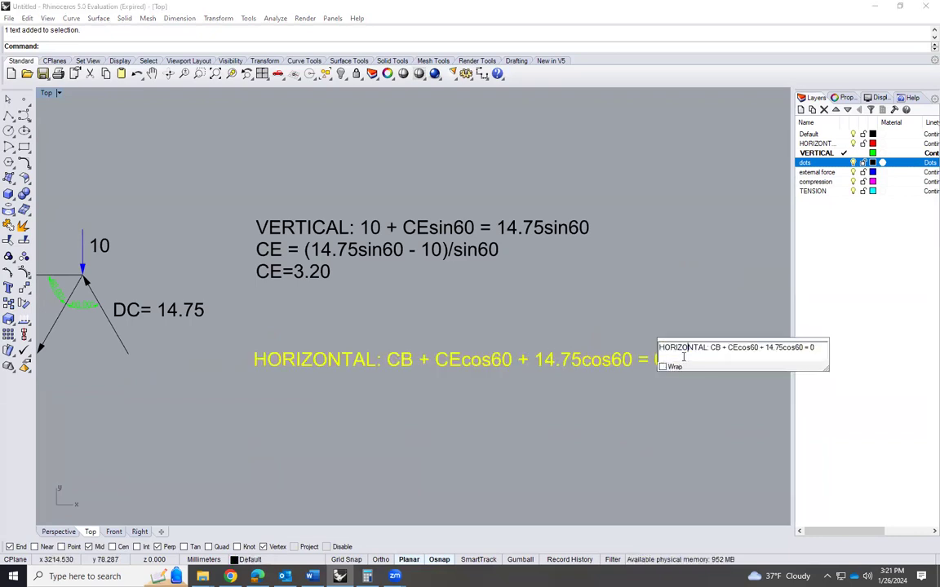
key(Return)
text(CB)
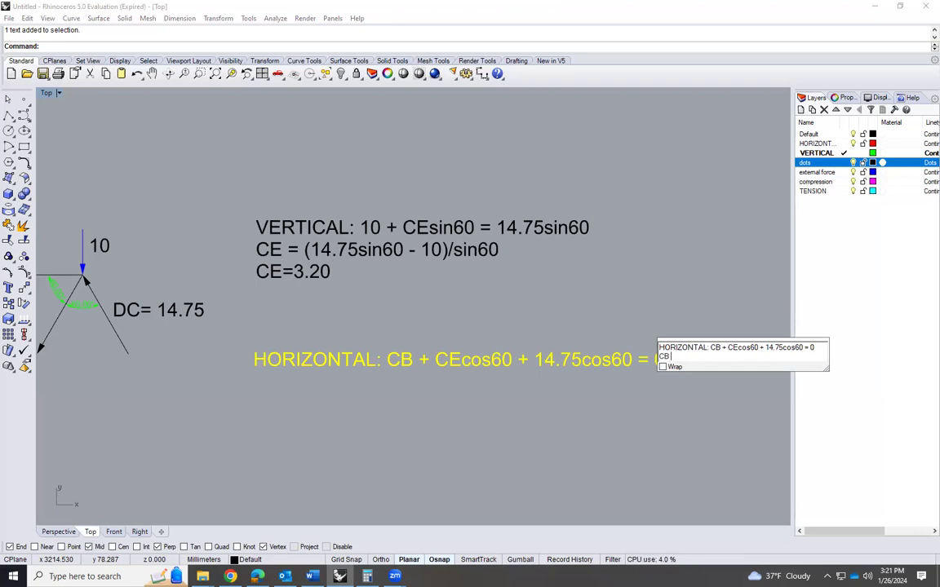
text( = -14.75)
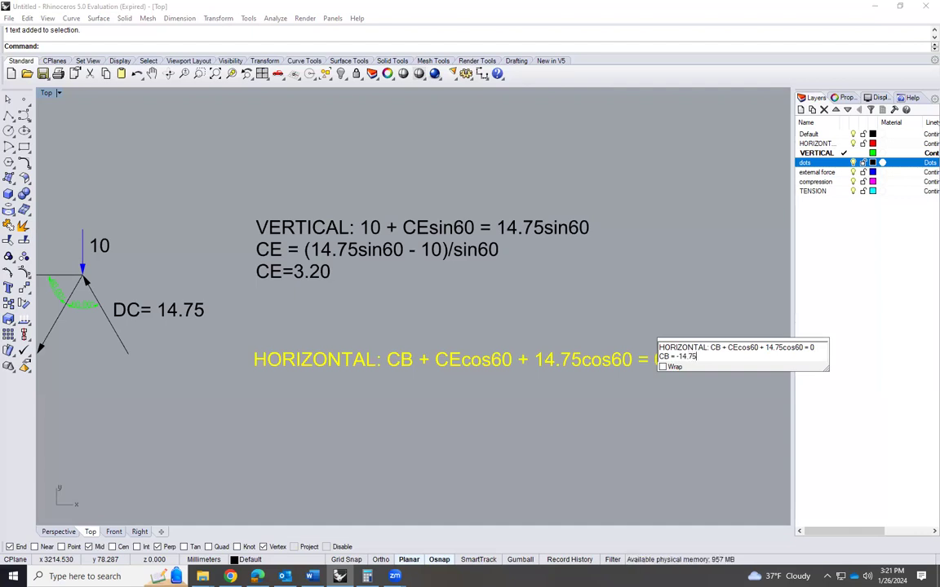
text(cos60 -)
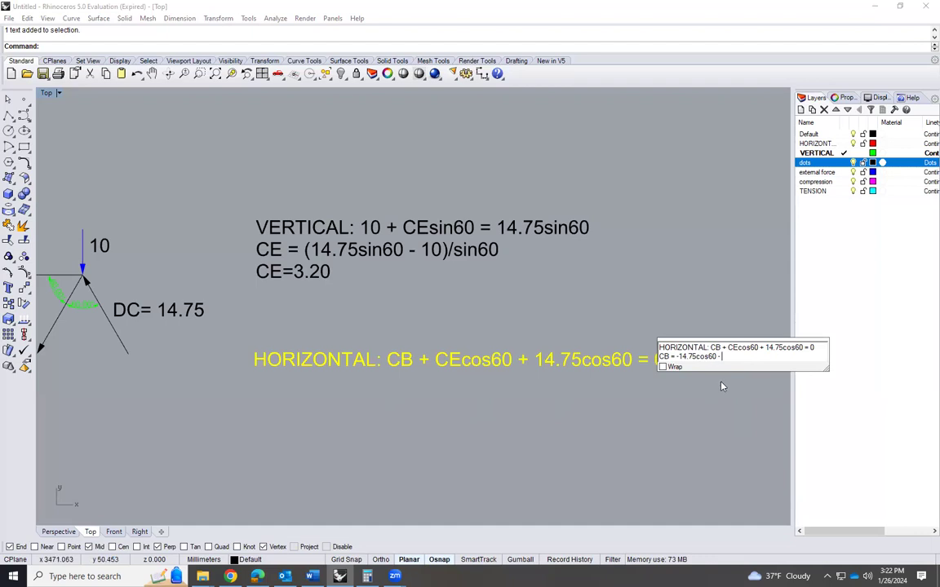
text(3.2)
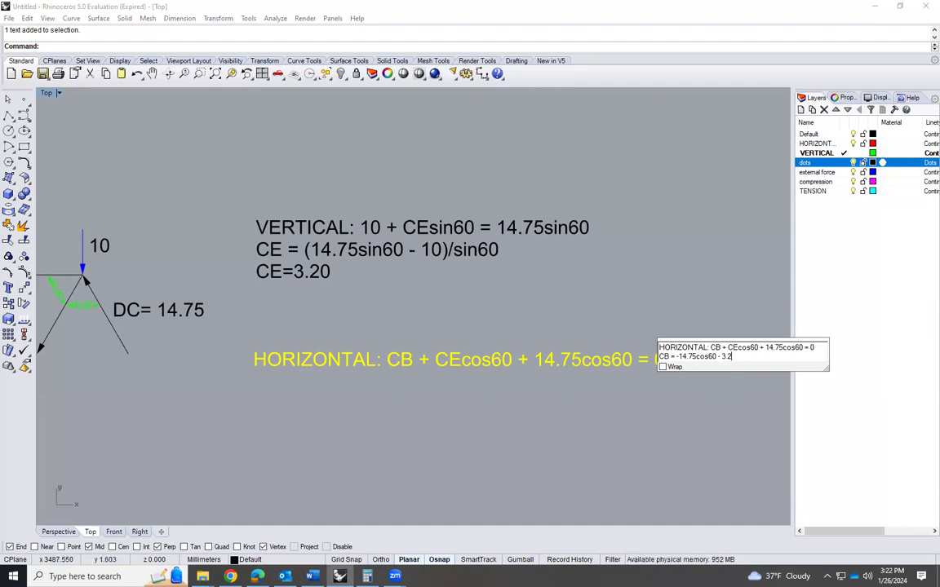
text(cos60)
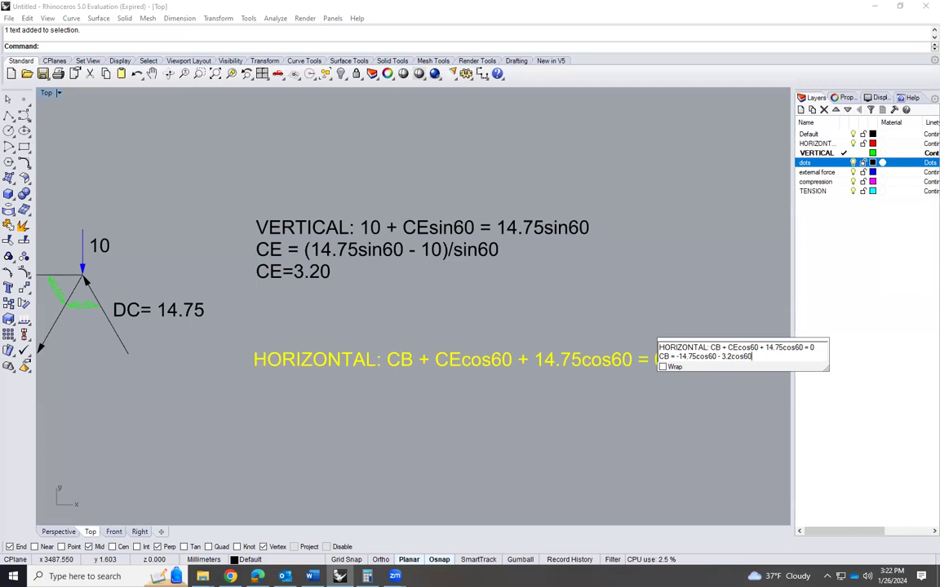
click(681, 417)
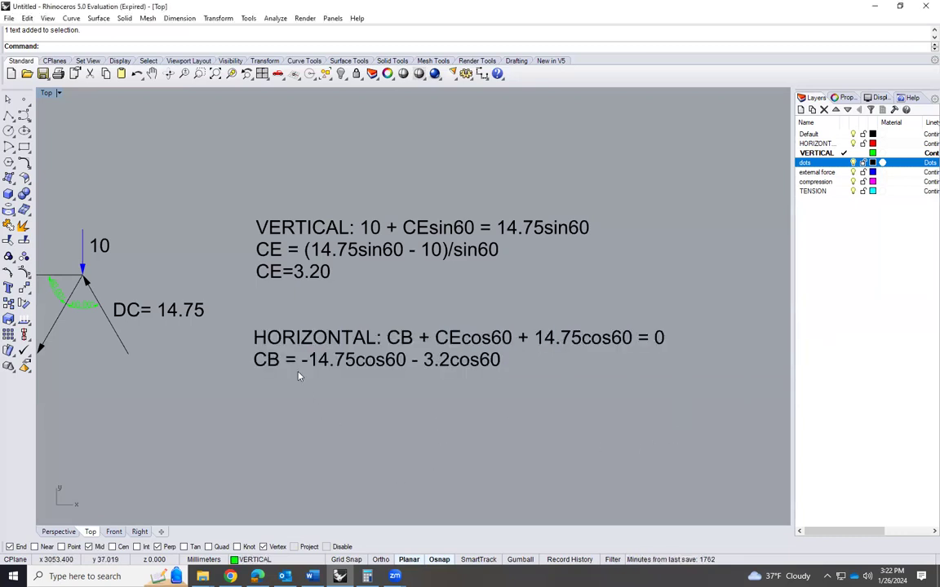
Switch to the Calculator and clear the previous CE calculation
scroll(298, 371, up, 2)
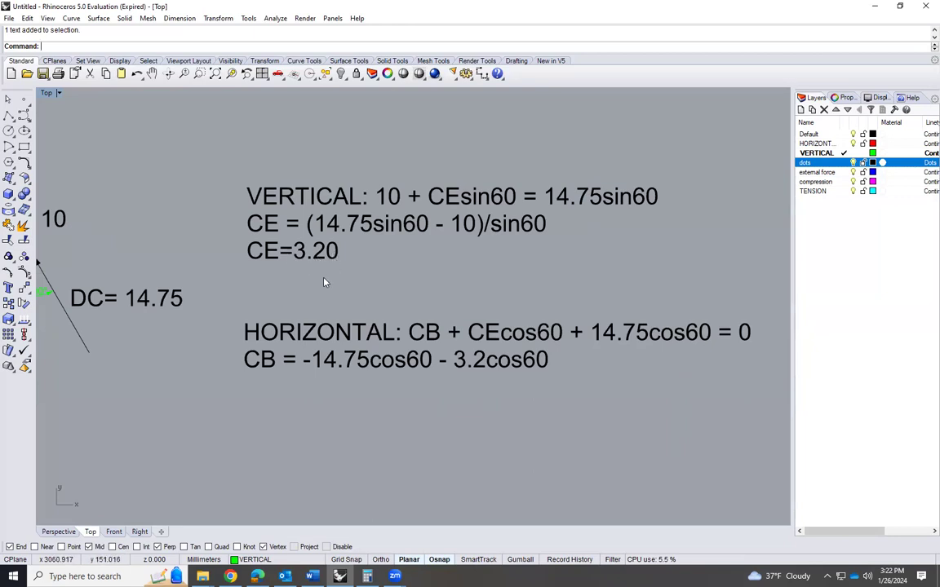
scroll(324, 282, down, 2)
scroll(432, 353, up, 2)
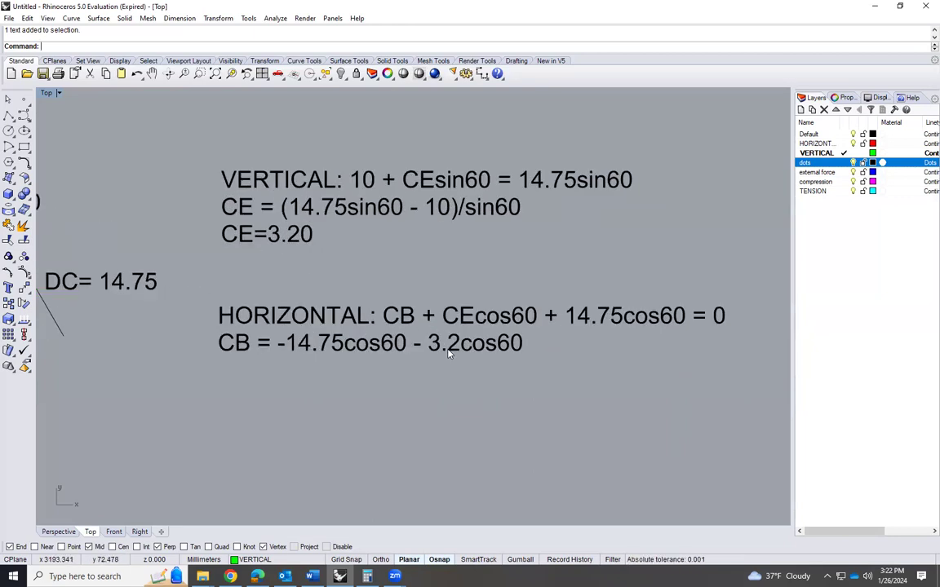
click(367, 576)
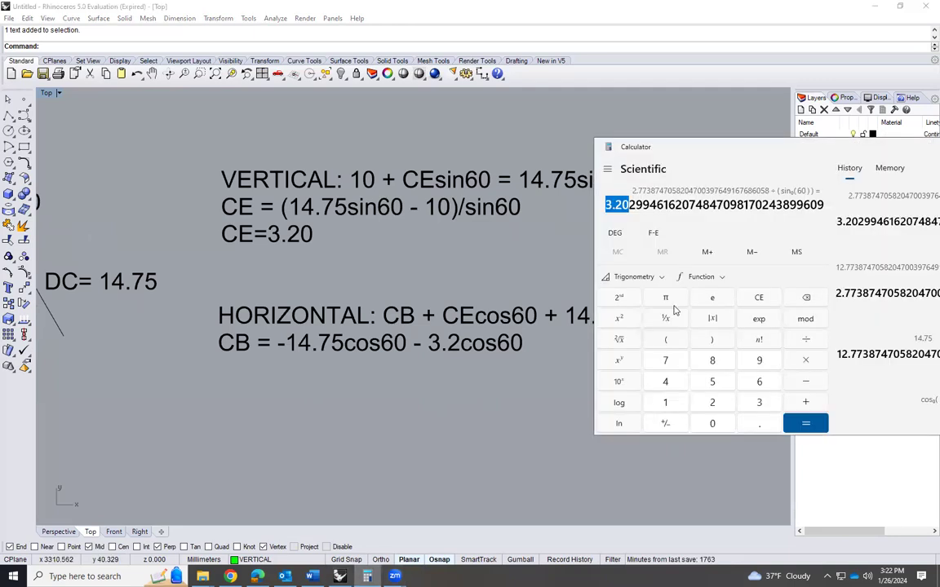
click(805, 382)
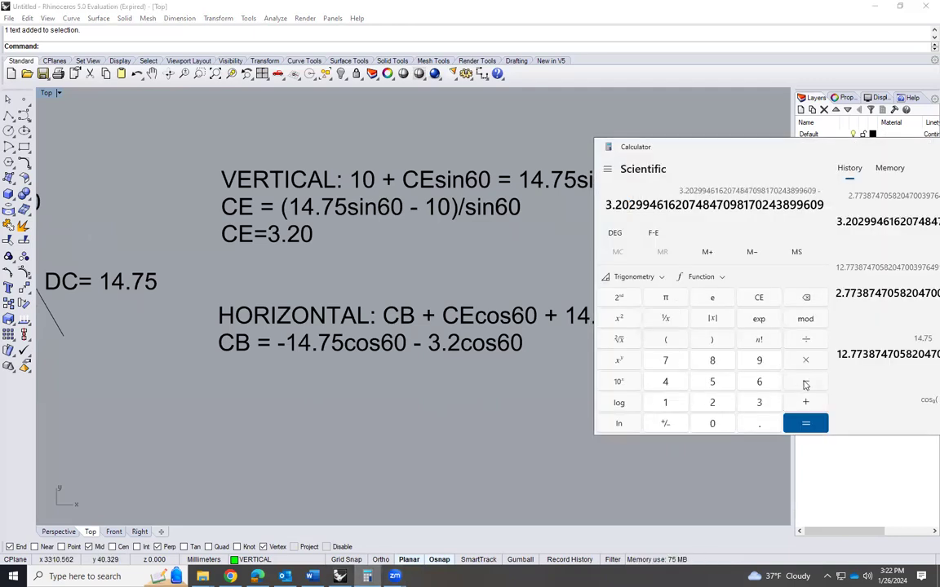
click(758, 299)
click(811, 385)
key(Escape)
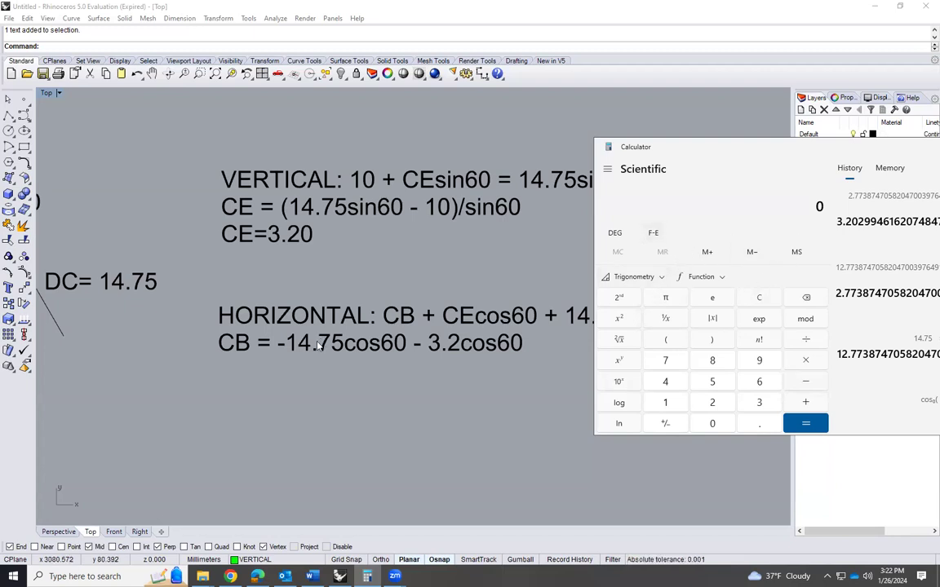
Calculate 14.75 × cos(60) for the first term of CB and mark the result for copying
click(666, 400)
click(669, 385)
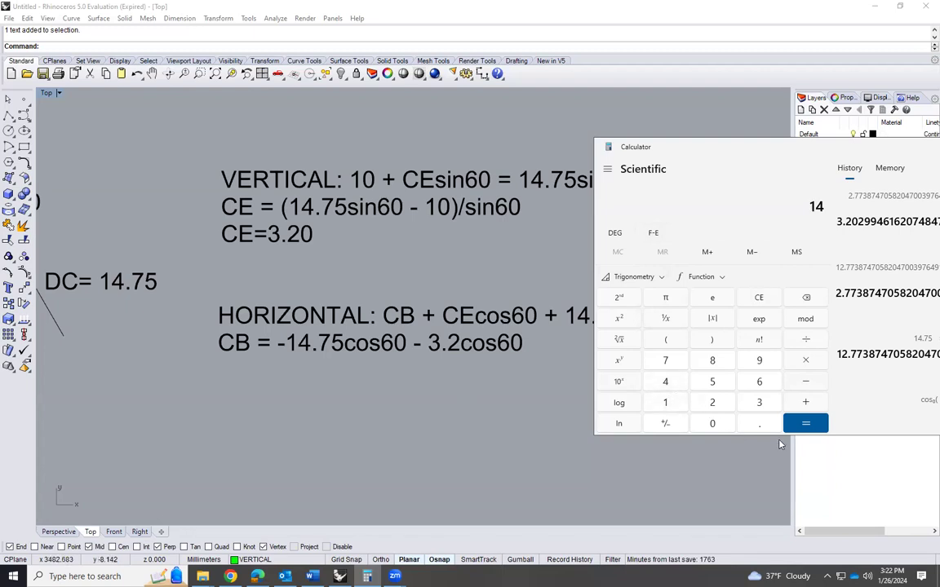
click(763, 424)
click(674, 365)
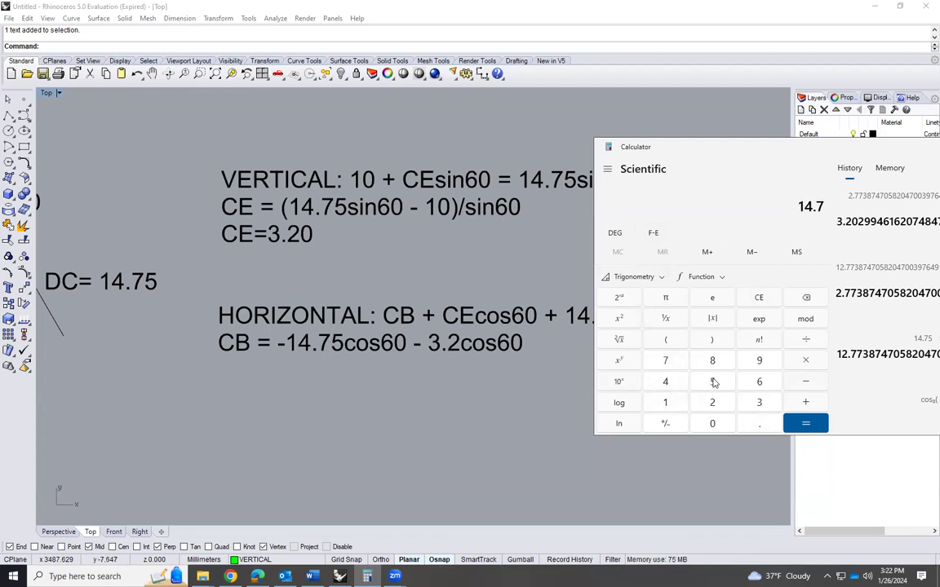
click(714, 383)
key(asterisk)
click(666, 341)
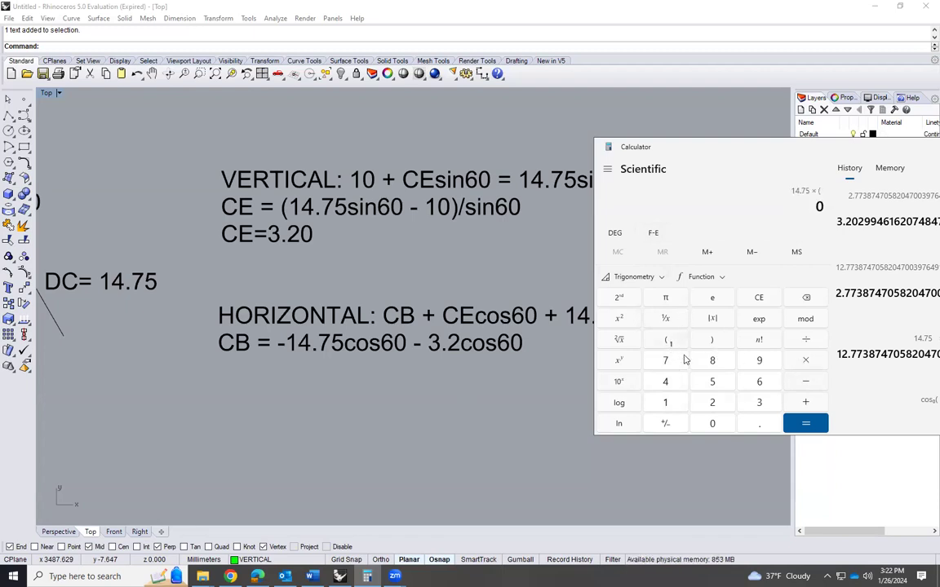
click(759, 382)
click(713, 424)
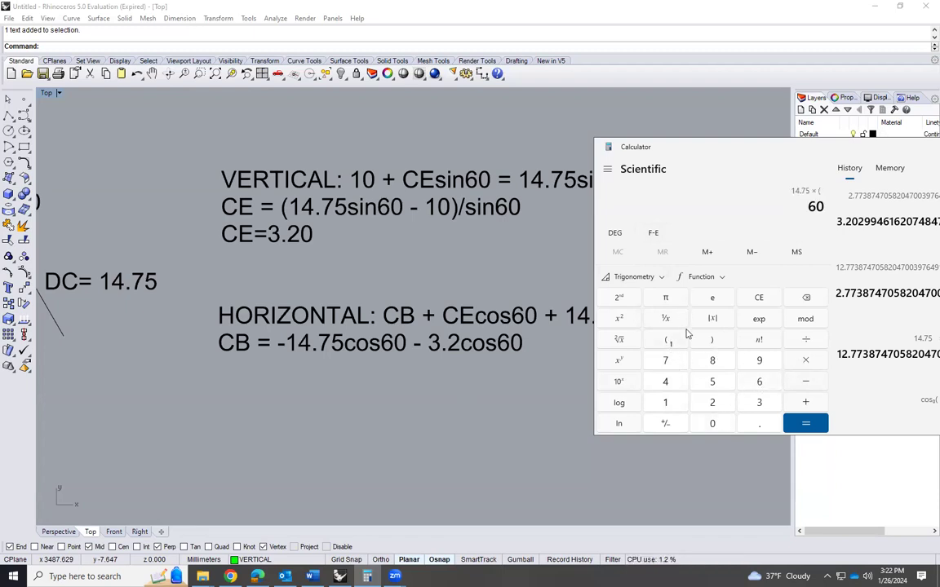
click(656, 279)
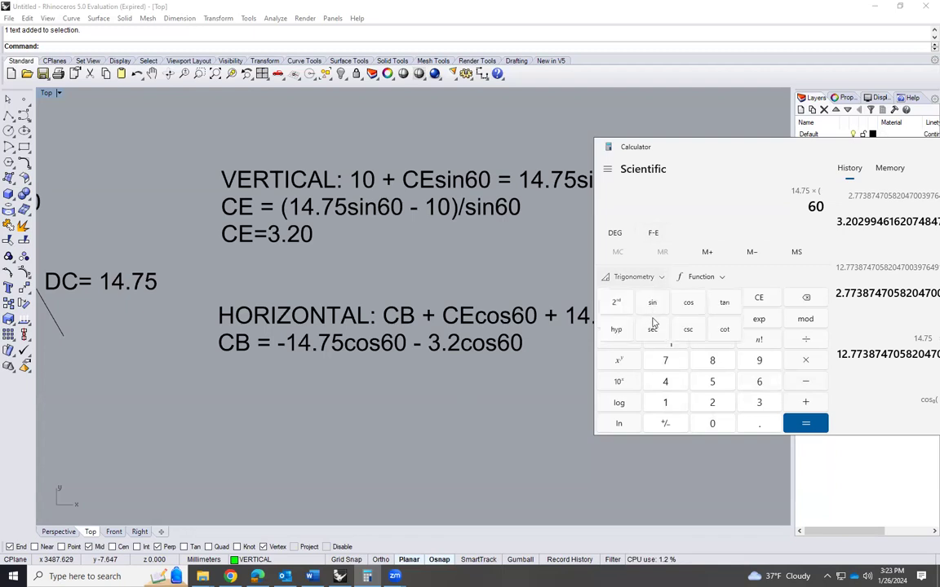
click(700, 298)
click(712, 339)
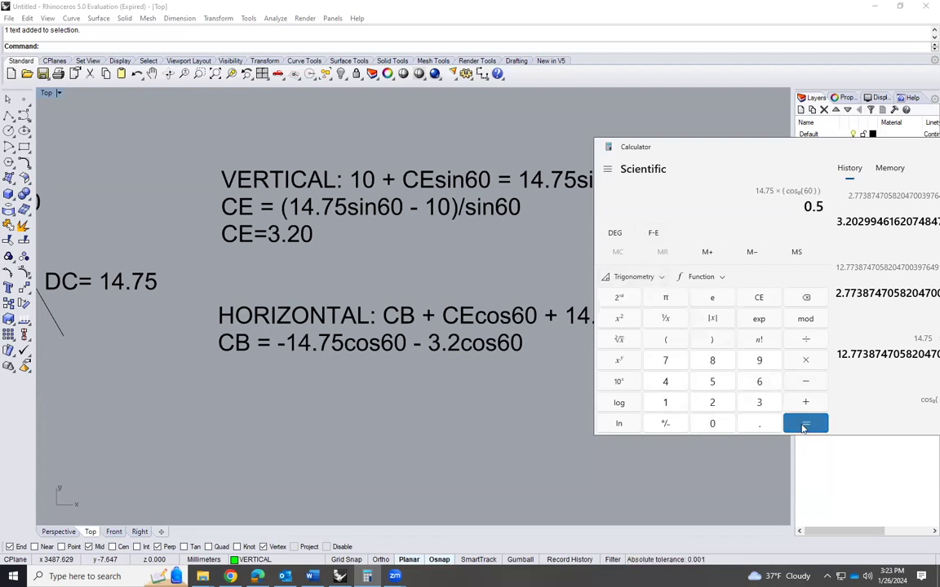
click(805, 424)
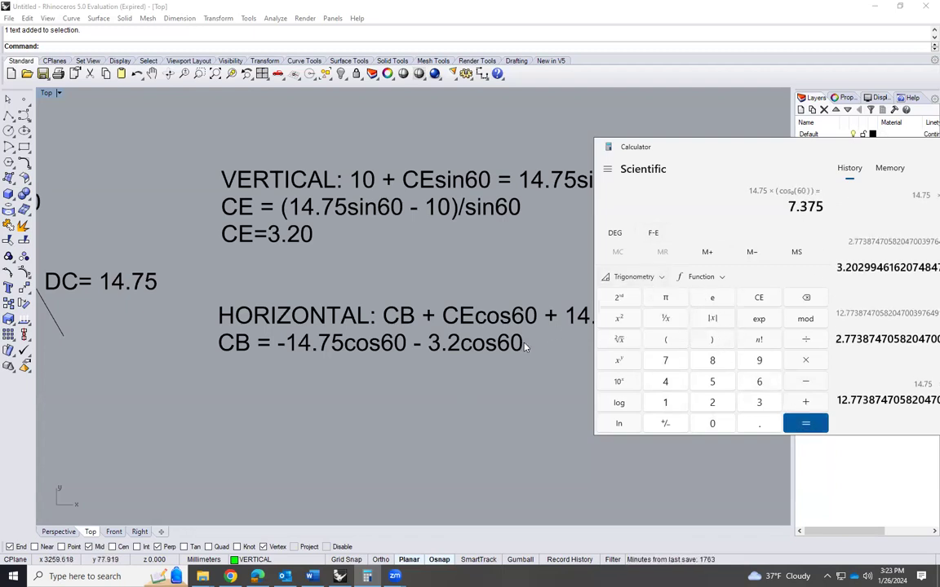
double_click(797, 207)
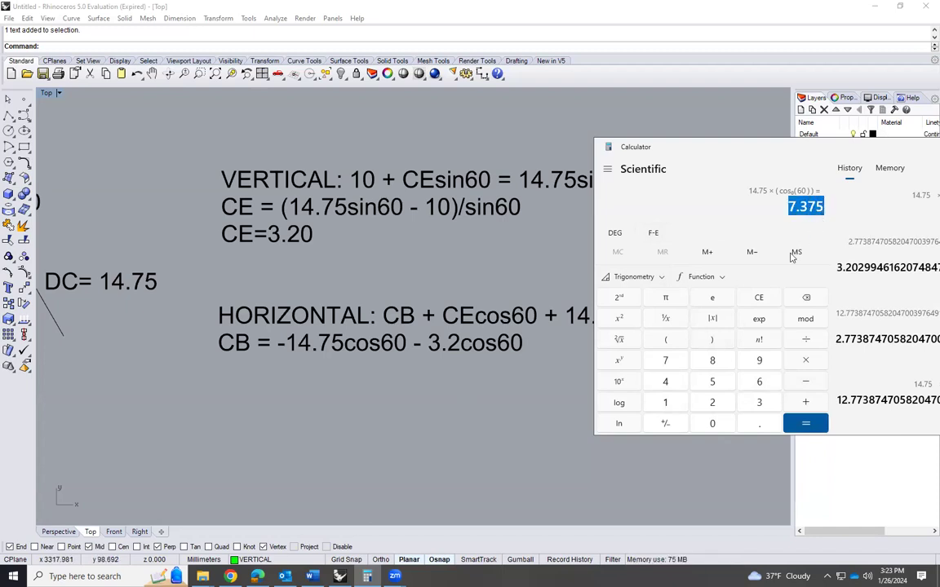
Switch back to Rhino and add a third line "CR = -7.375 -" to joint C's horizontal equation text
double_click(523, 337)
click(618, 337)
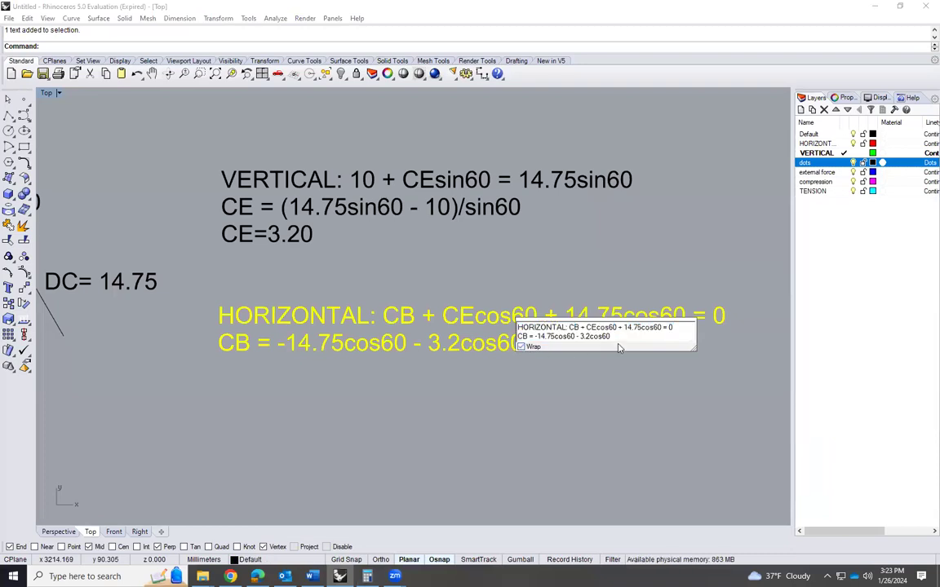
key(Return)
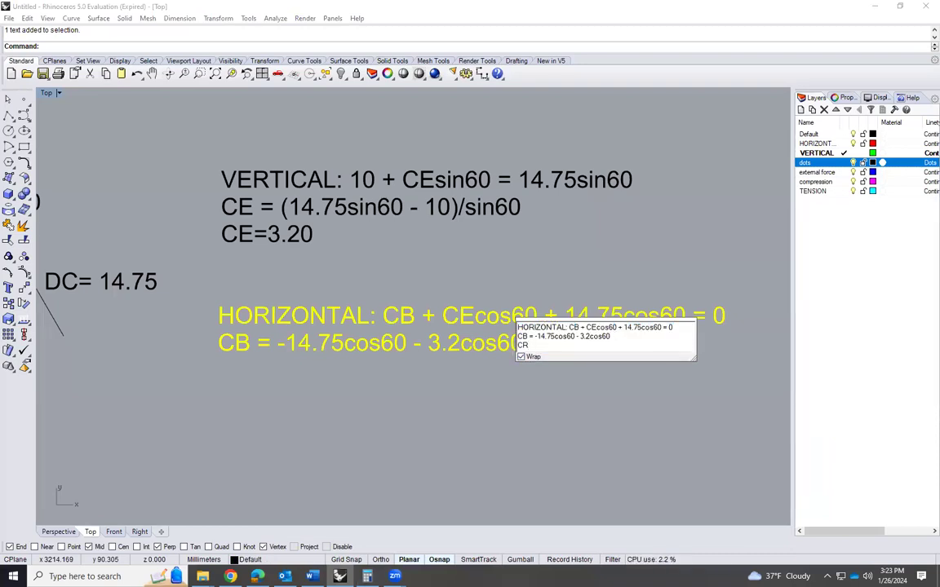
text(CR = -7.375)
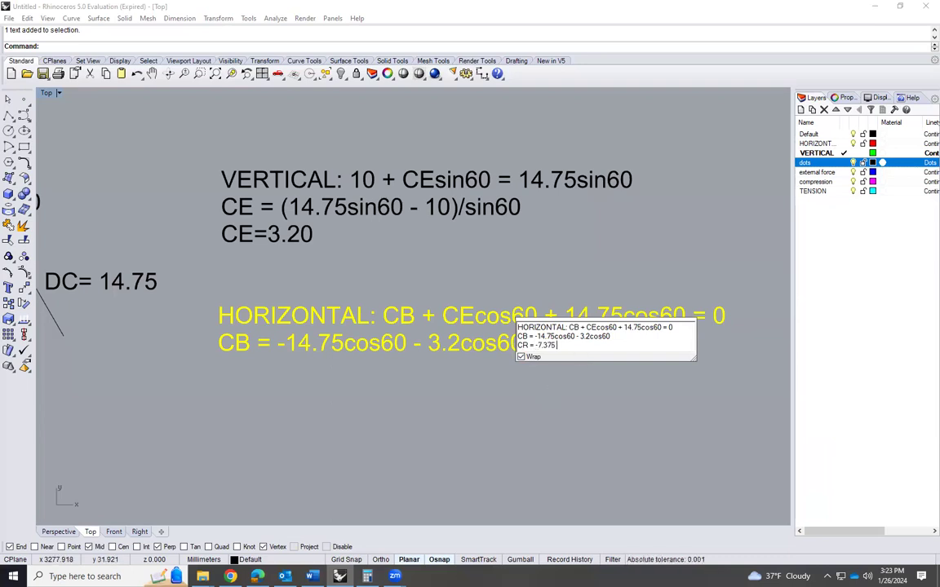
text( -)
click(445, 429)
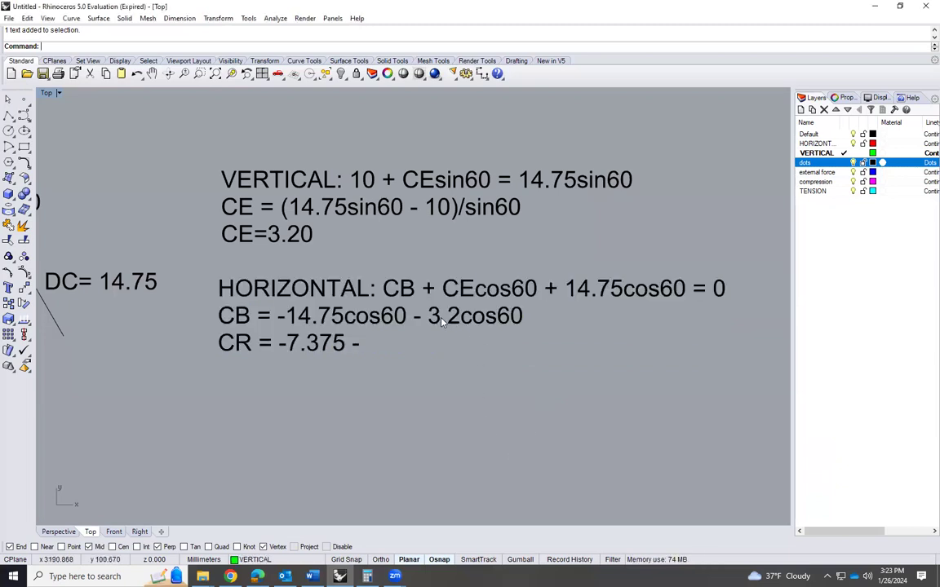
Switch to the Calculator, evaluate 3.2 × cos(60), and mark the result for copying
click(367, 576)
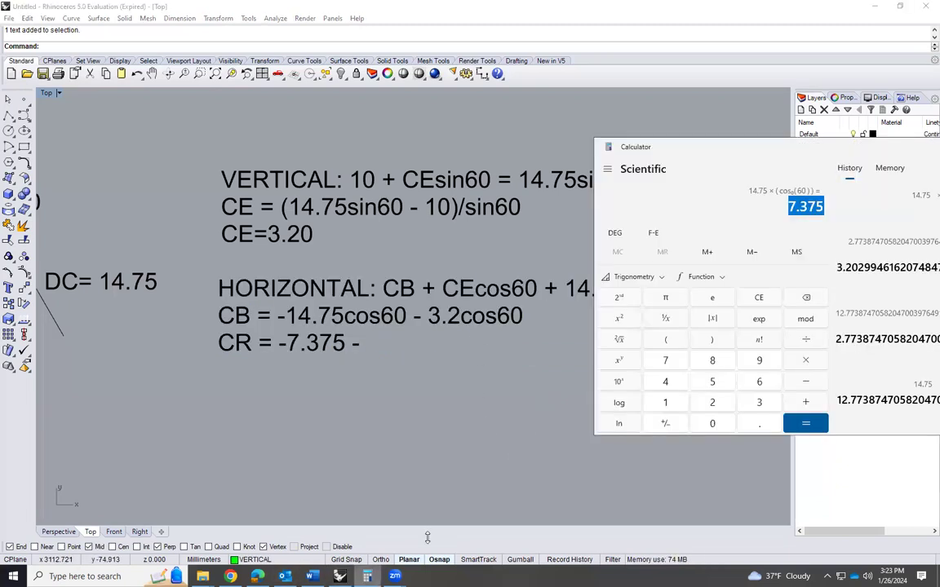
text(3.2)
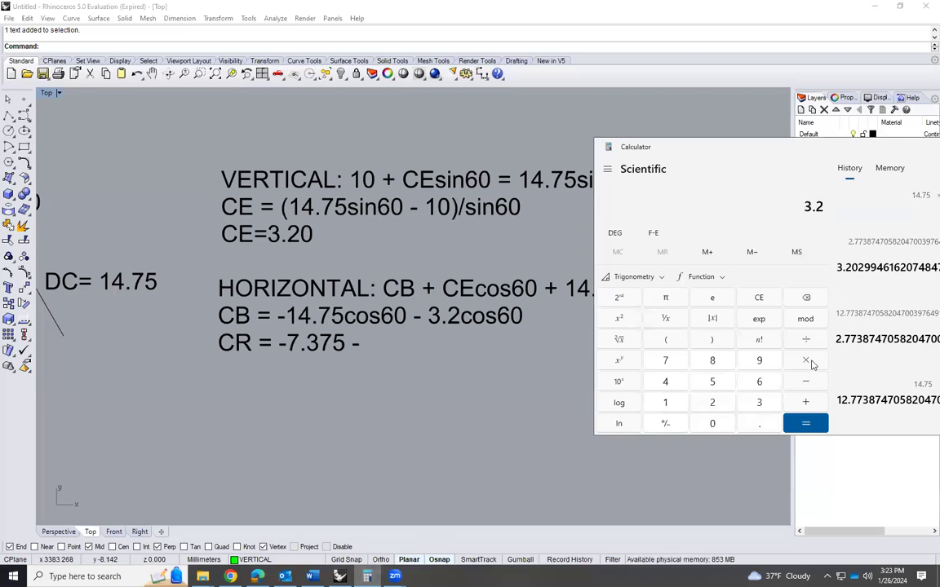
text((6)
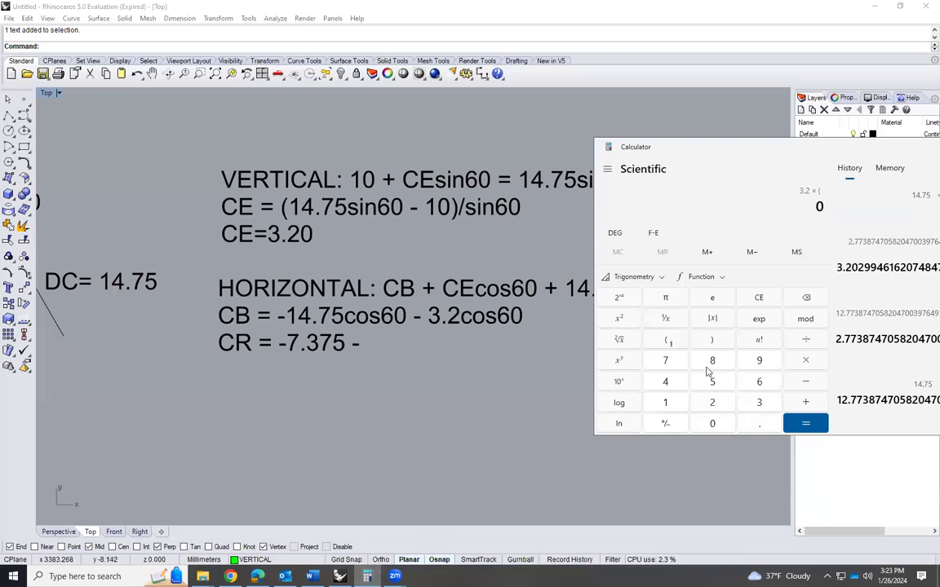
click(712, 424)
click(635, 276)
click(688, 303)
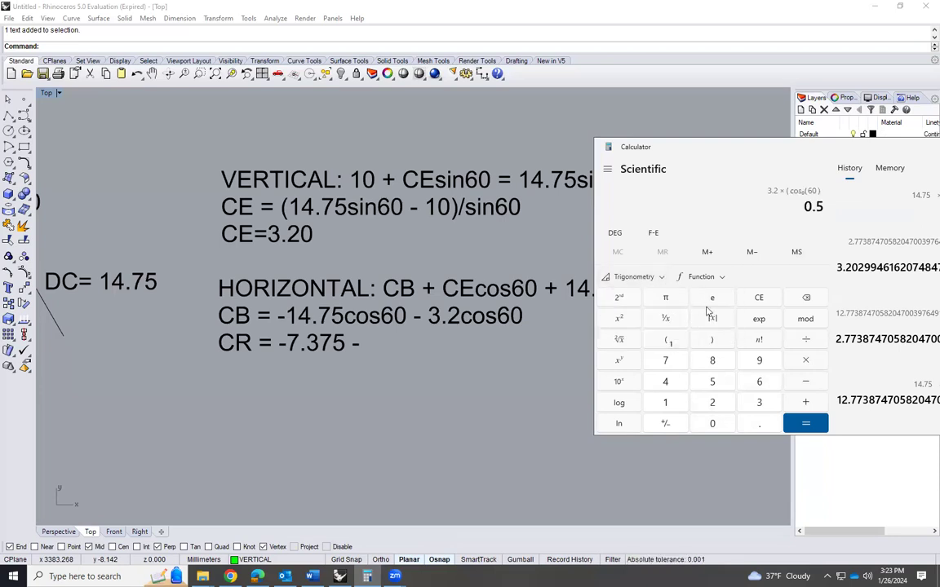
click(802, 422)
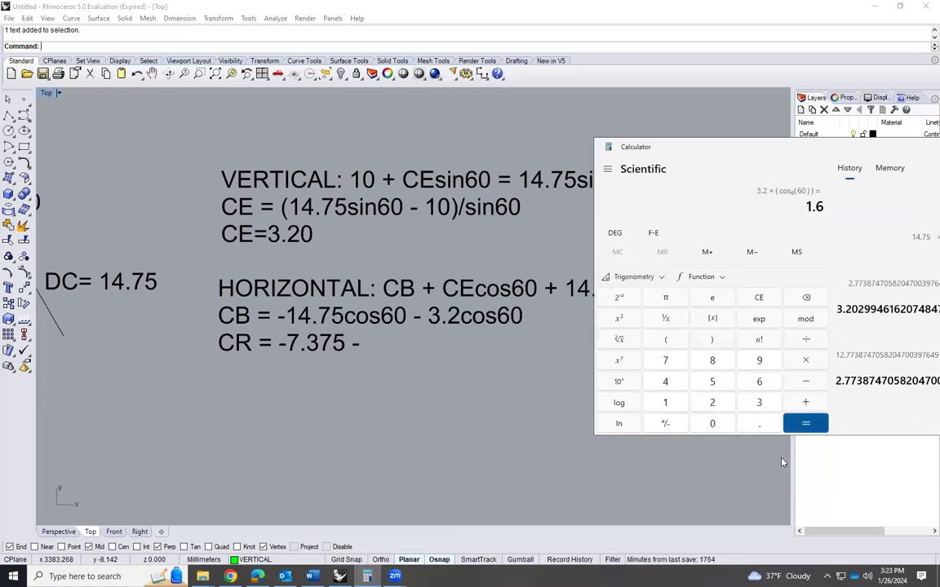
double_click(814, 206)
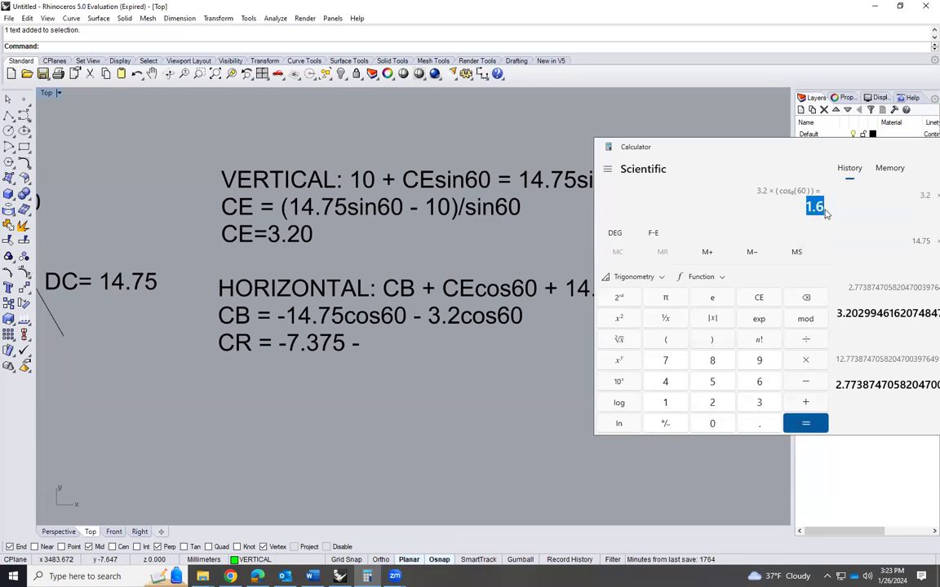
In Rhino, make the horizontal text's third line "CB = -7.375 - 1.6", add a fourth line "CB =", and return to the Calculator
double_click(304, 311)
click(380, 356)
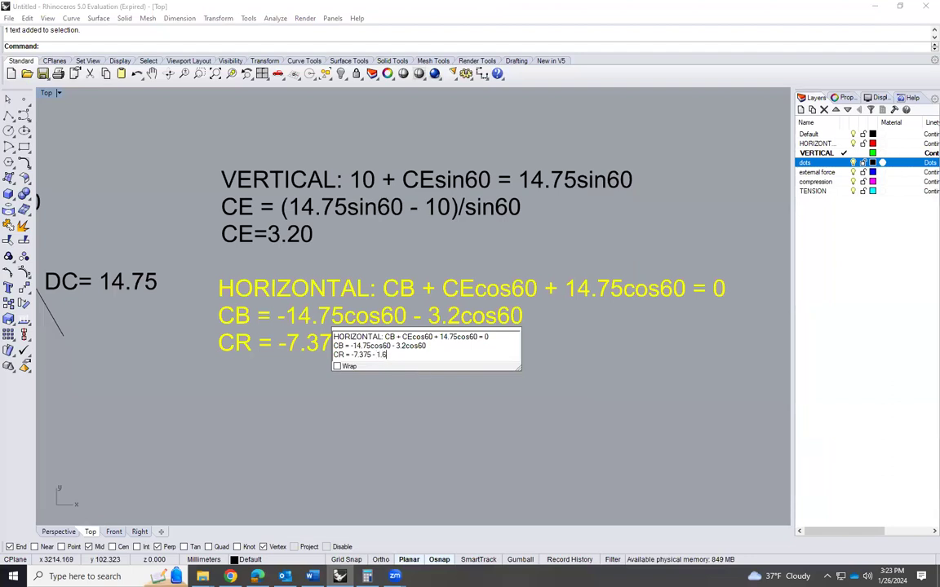
key(Return)
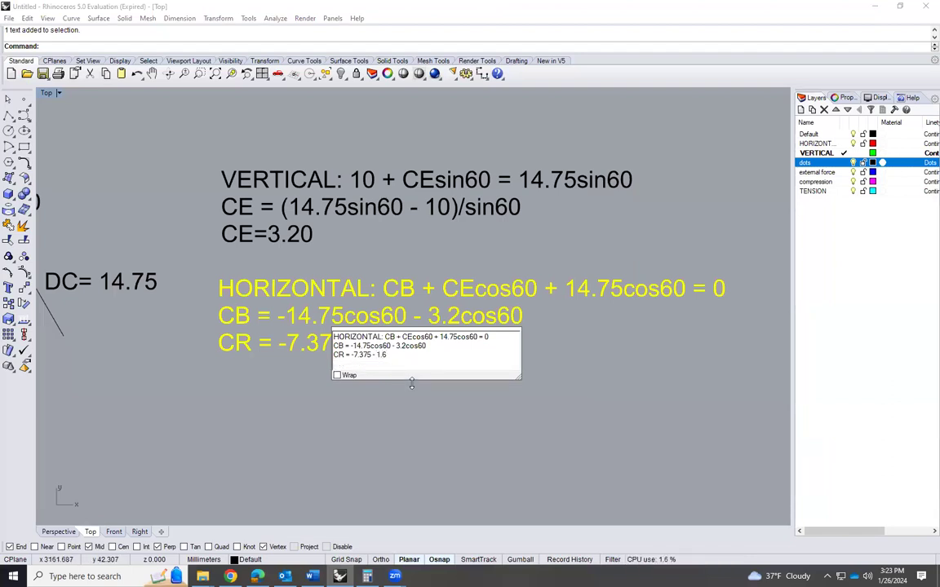
text(C)
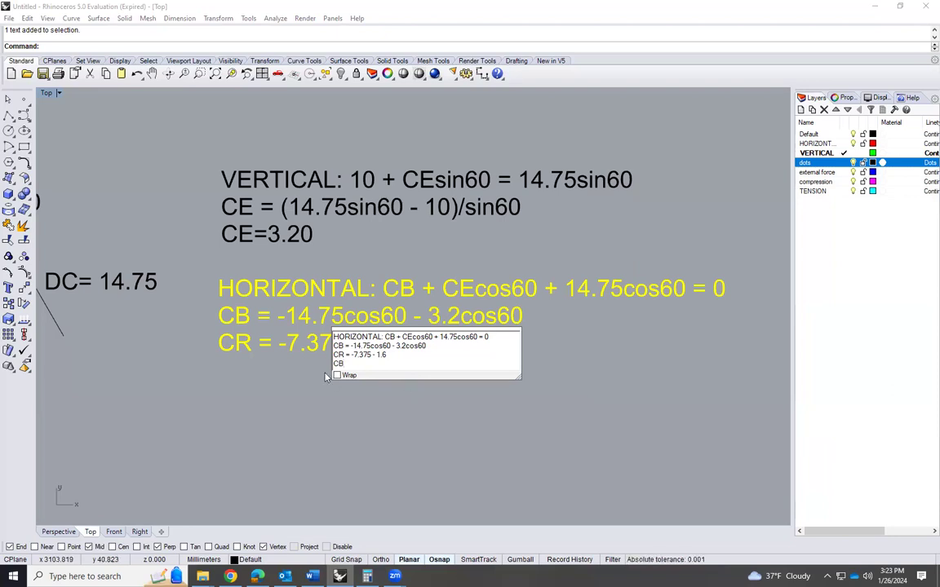
text(B)
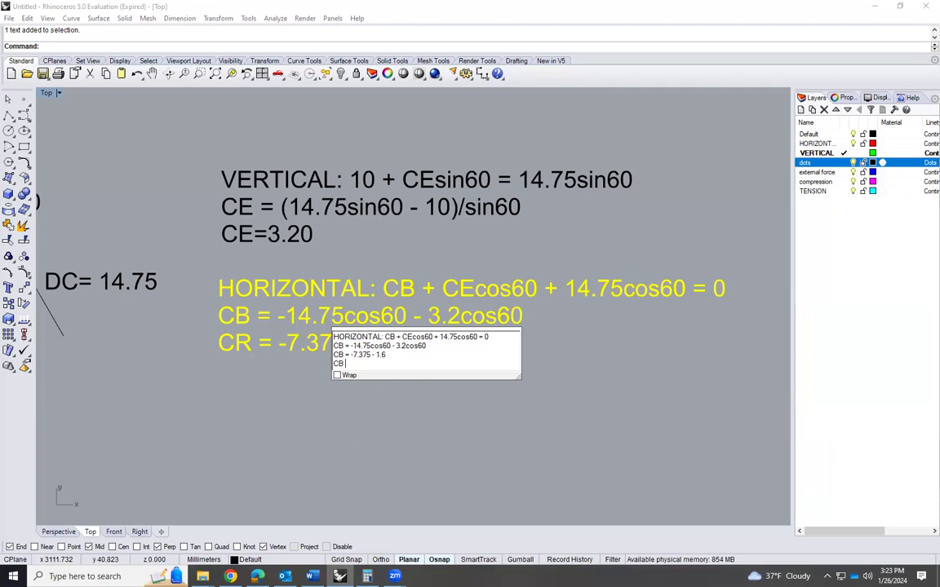
click(323, 451)
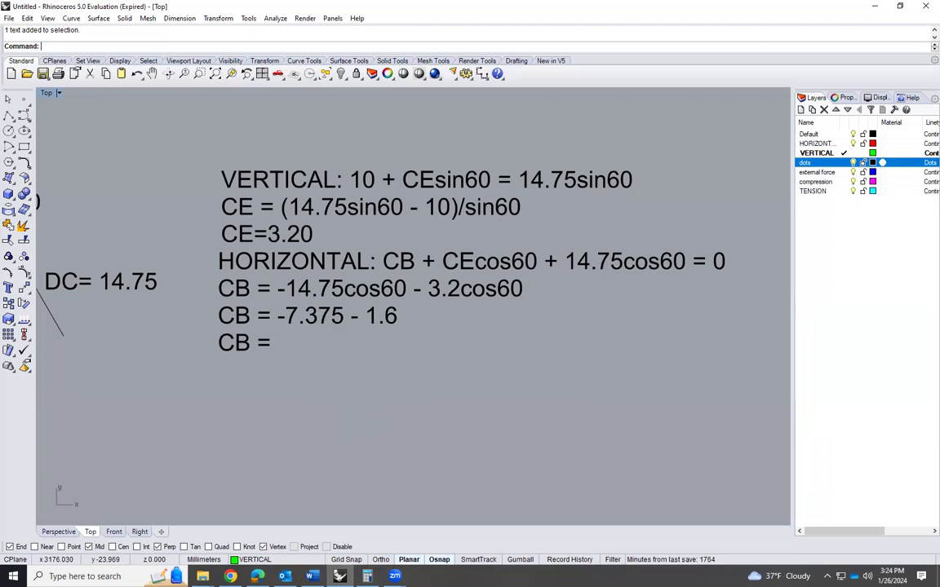
key(alt+Tab)
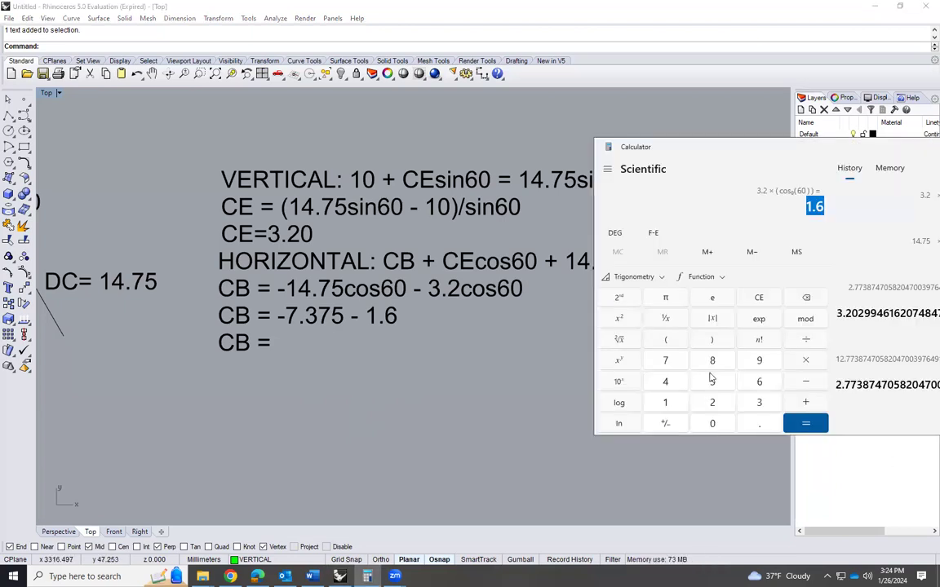
click(806, 362)
click(809, 383)
click(675, 401)
click(790, 421)
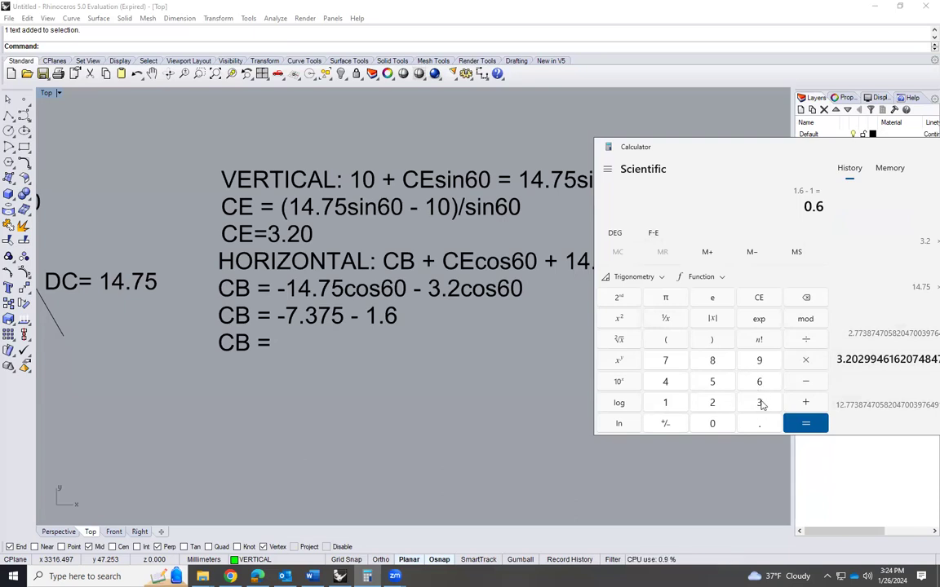
Add 7.375 and 1.6 to evaluate the magnitude of CB, and mark the sum for copying
click(670, 361)
click(746, 418)
click(757, 403)
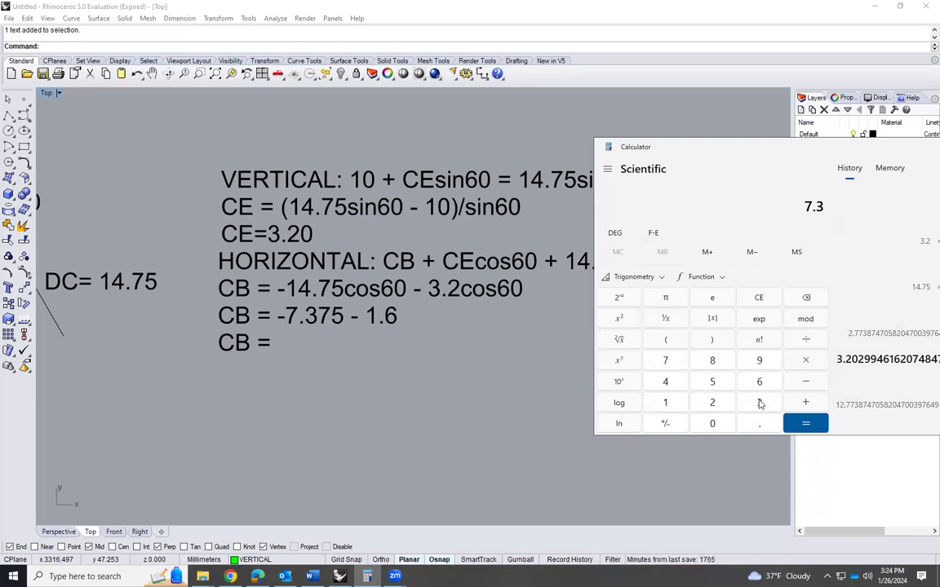
click(669, 362)
click(711, 383)
text(1.6)
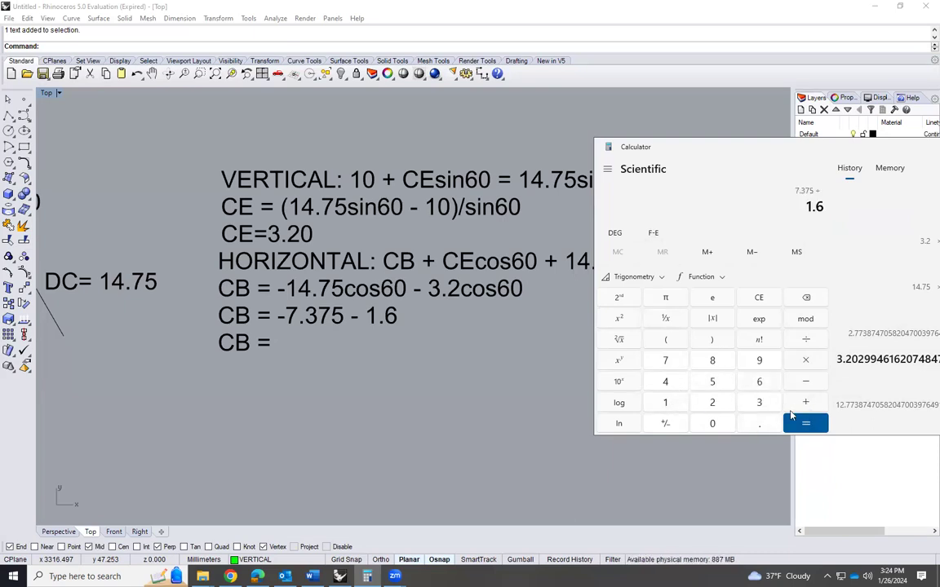
key(Return)
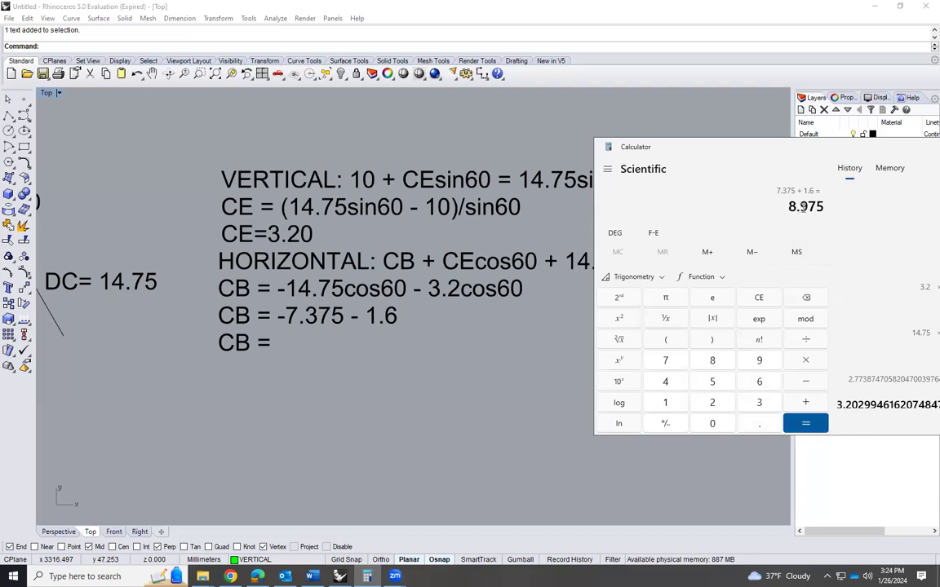
drag(789, 206, 825, 208)
key(ctrl+c)
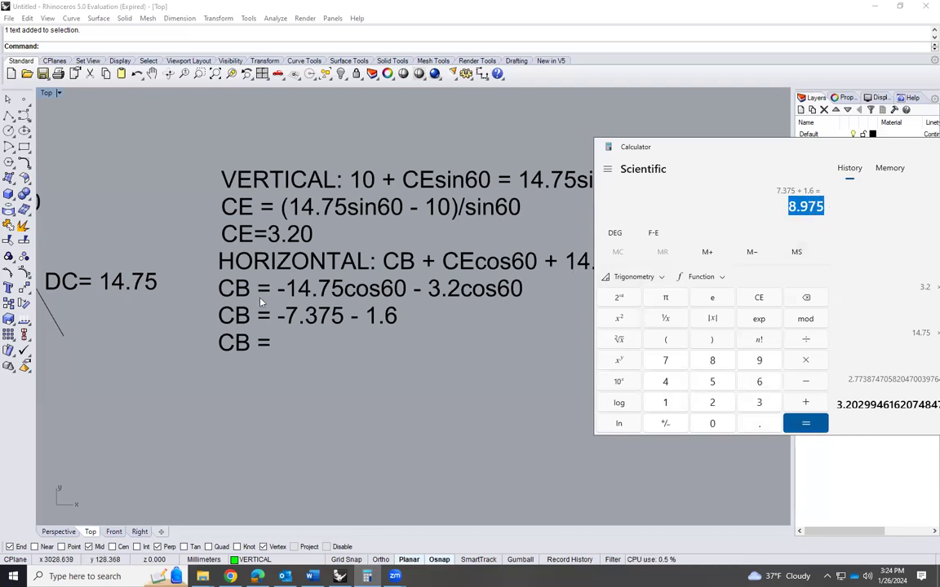
Switch back to Rhino and complete the last line of the horizontal equation text as "CB = - 8.975"
double_click(237, 312)
click(289, 366)
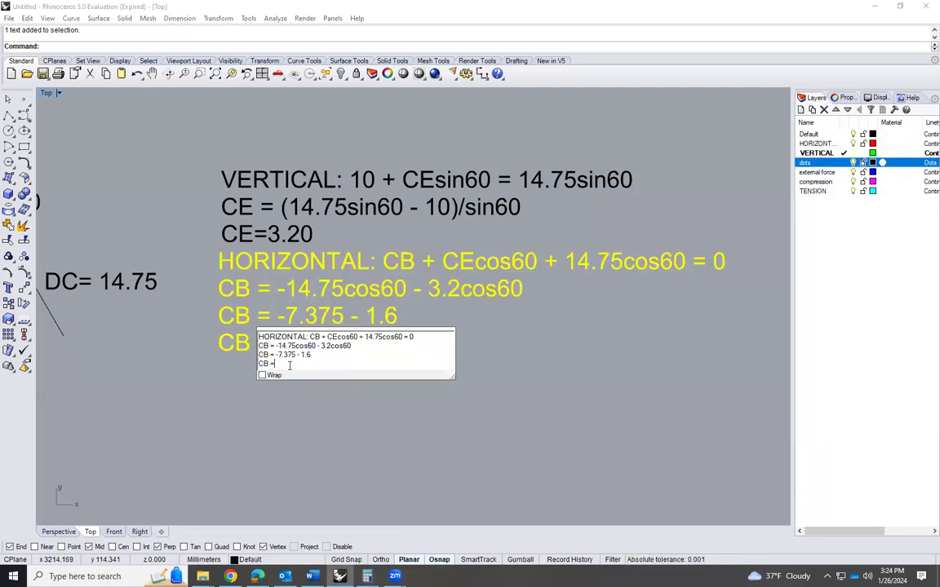
text(-)
key(ctrl+v)
click(301, 417)
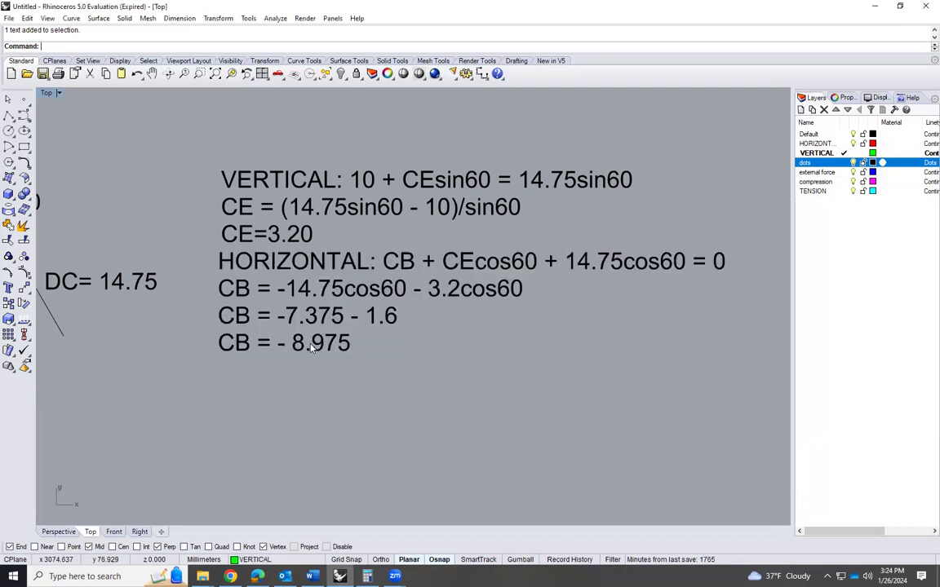
Rotate the CB arrow 180° about its midpoint so that its head points into joint C
scroll(467, 371, down, 3)
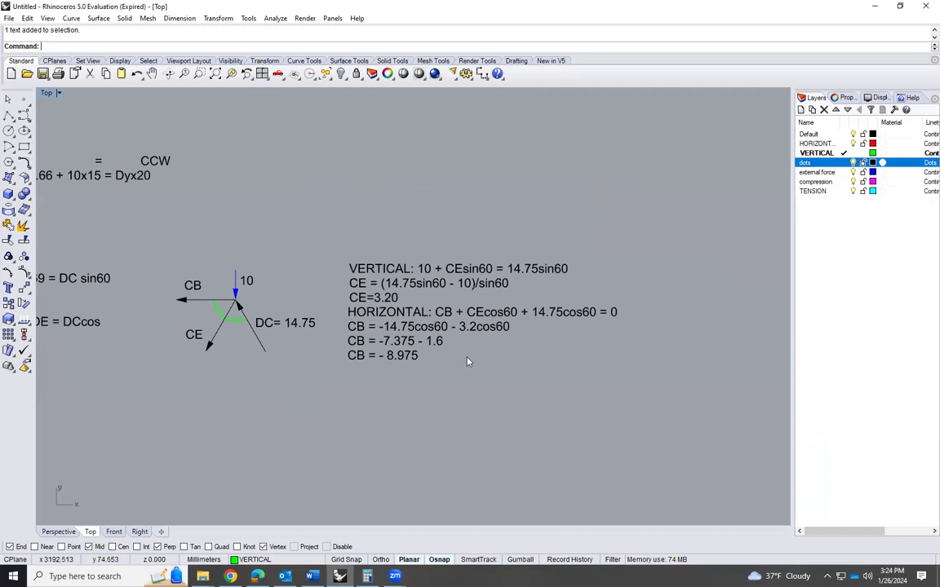
scroll(339, 347, up, 3)
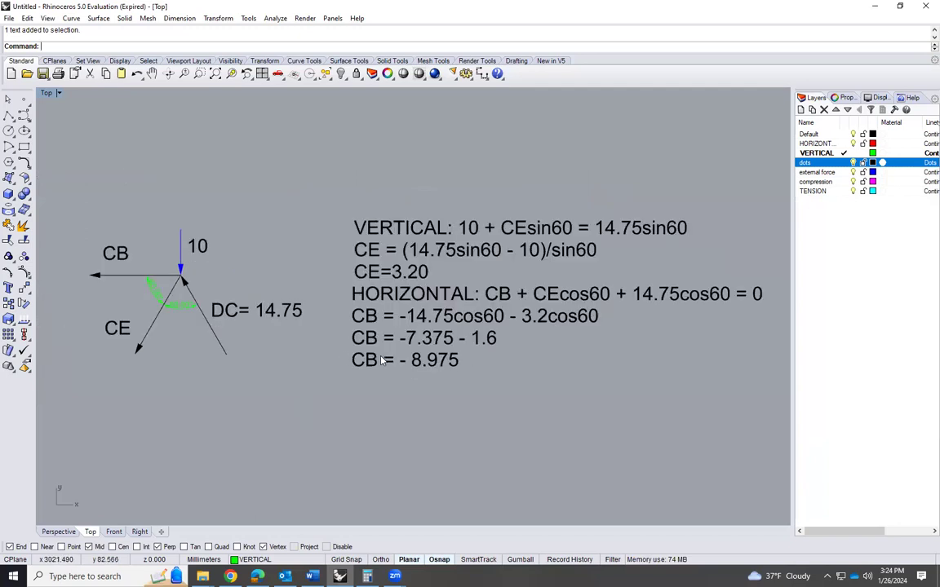
click(114, 275)
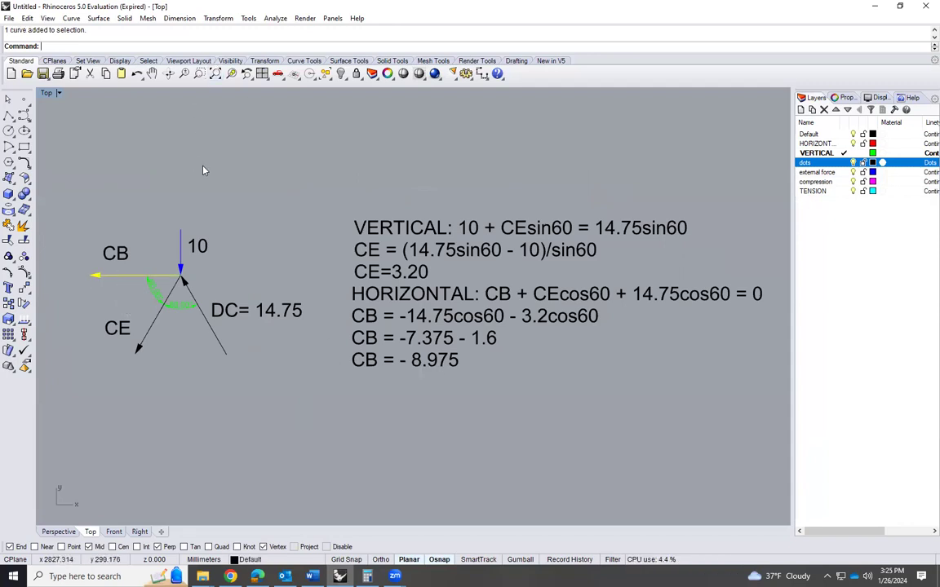
text(ro)
key(Return)
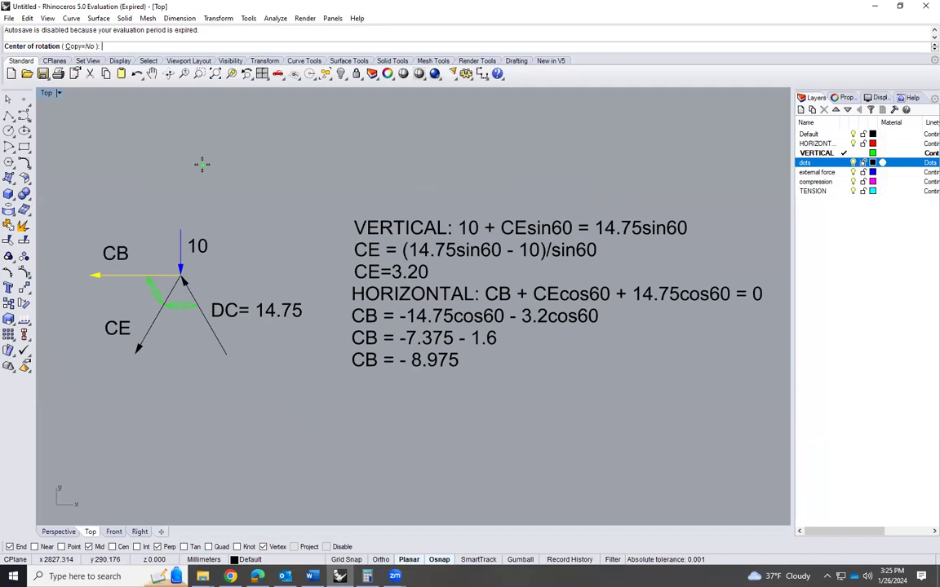
click(136, 274)
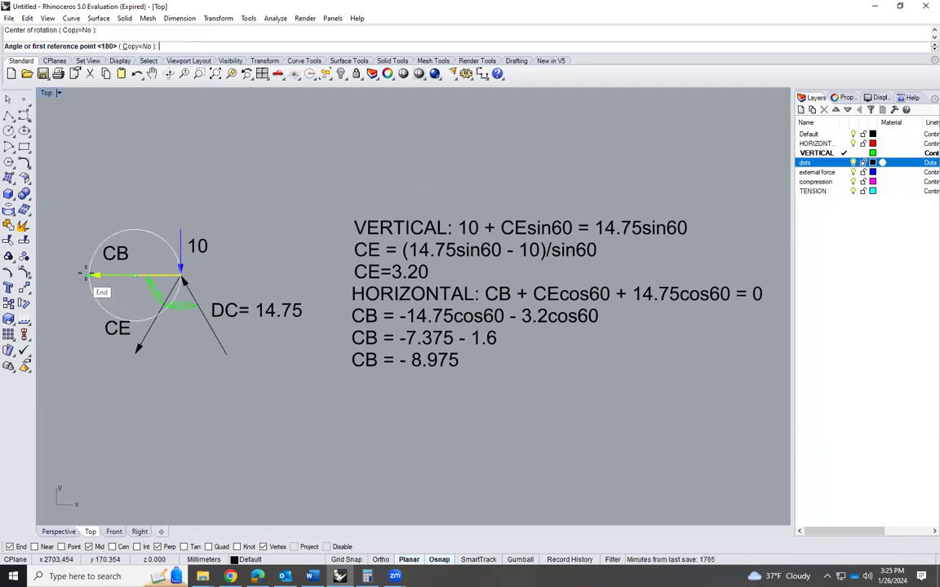
click(91, 274)
click(181, 275)
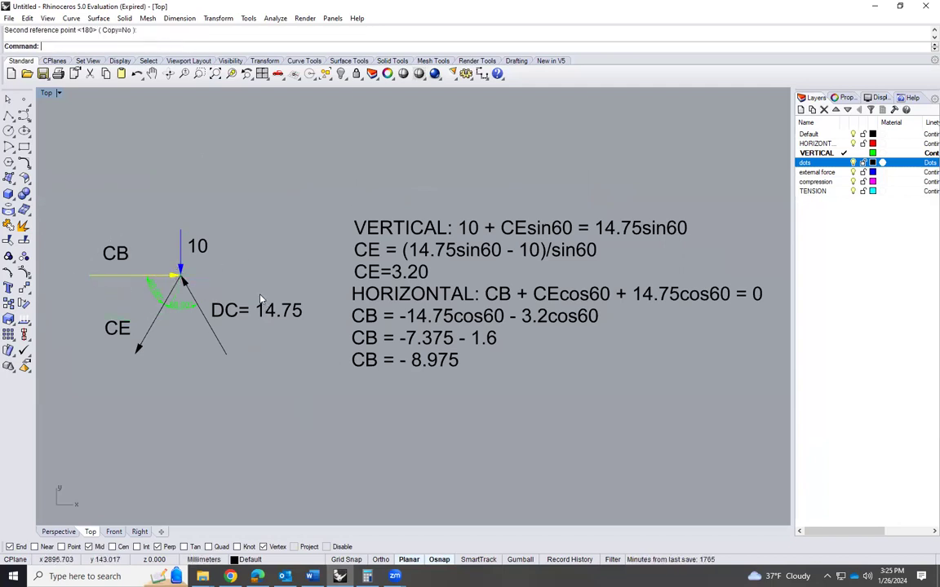
Change the CB label to "CB=8.975" and move it just above the CB arrow
double_click(124, 255)
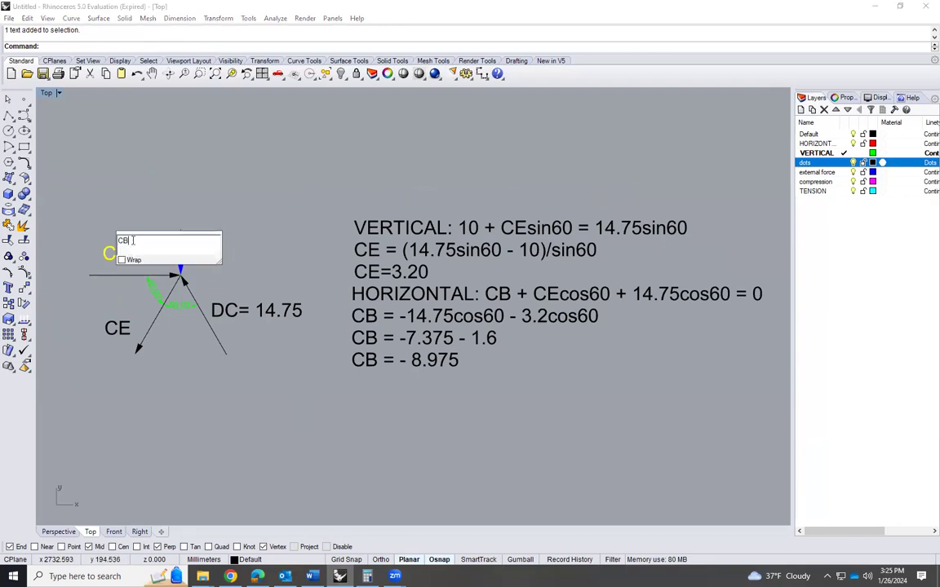
text(=)
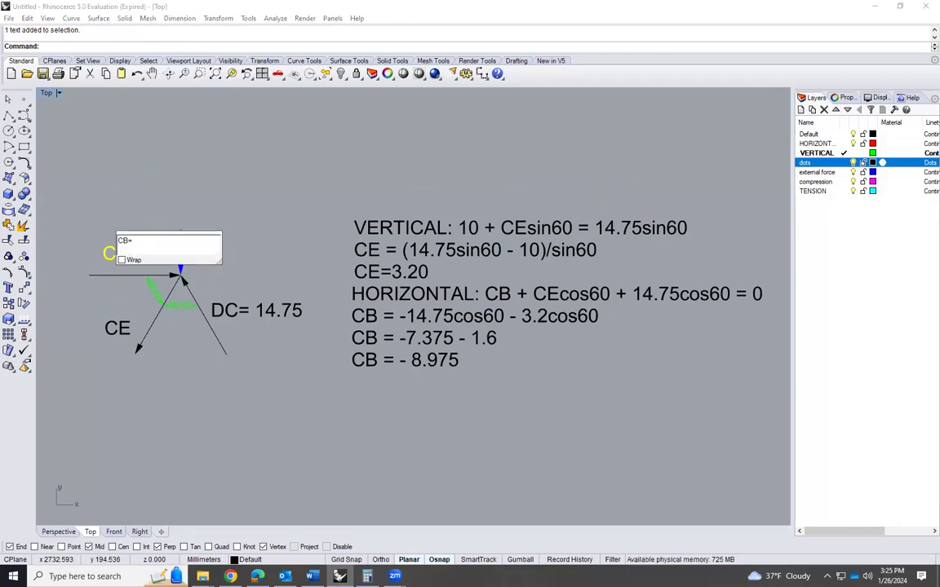
text(8.975)
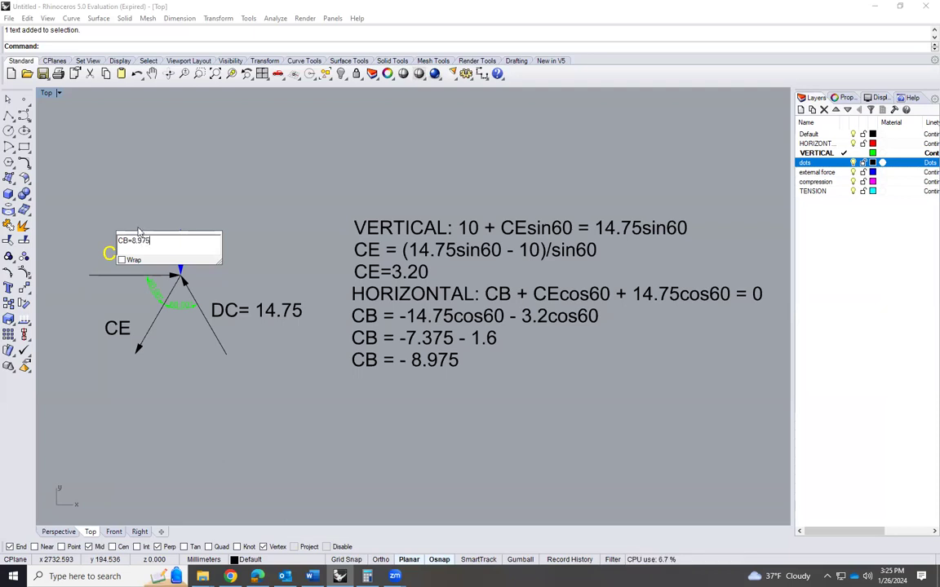
click(169, 213)
click(173, 213)
click(153, 254)
drag(153, 255, 128, 265)
click(194, 204)
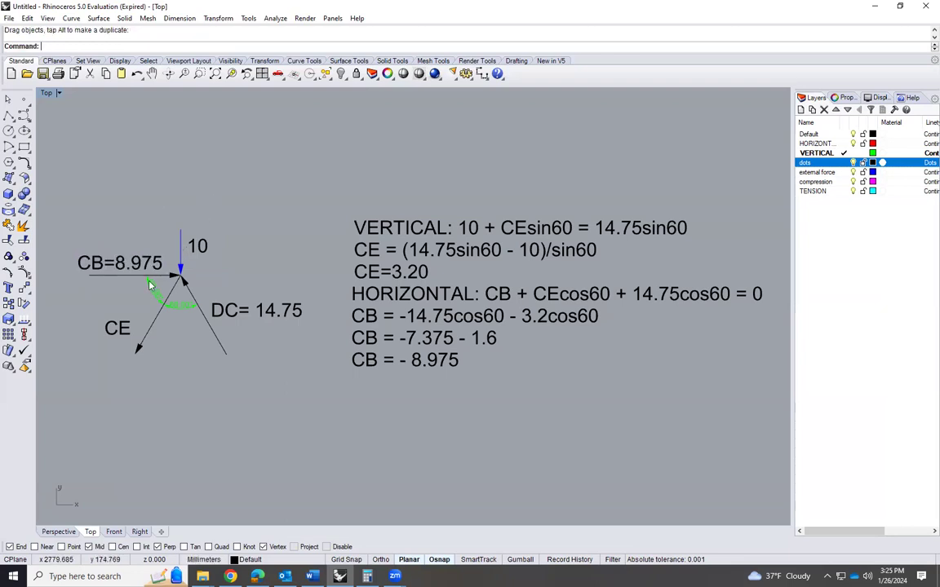
Change the CE label to "CE=3.2" and move it clear of the CE arrow, on its outer side
scroll(147, 282, up, 2)
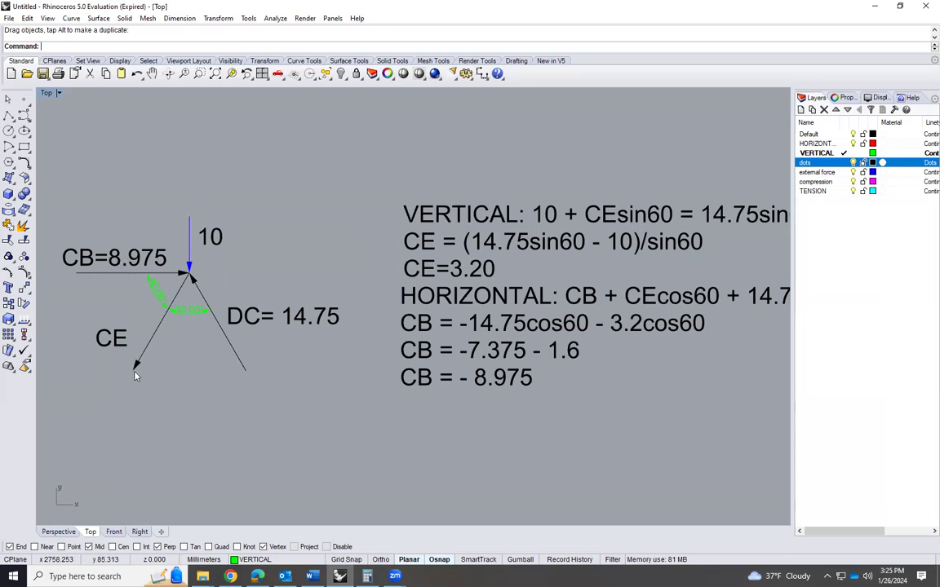
scroll(121, 334, down, 1)
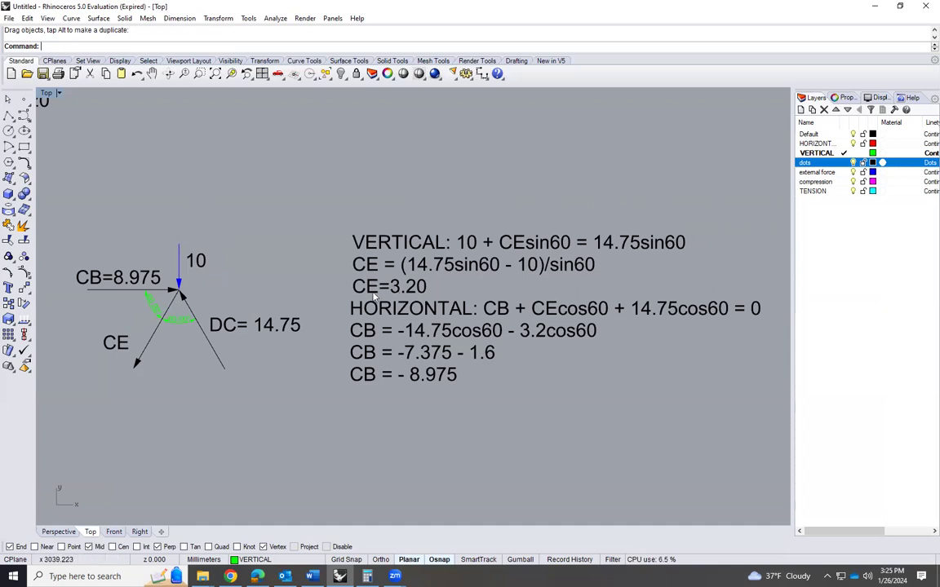
double_click(116, 342)
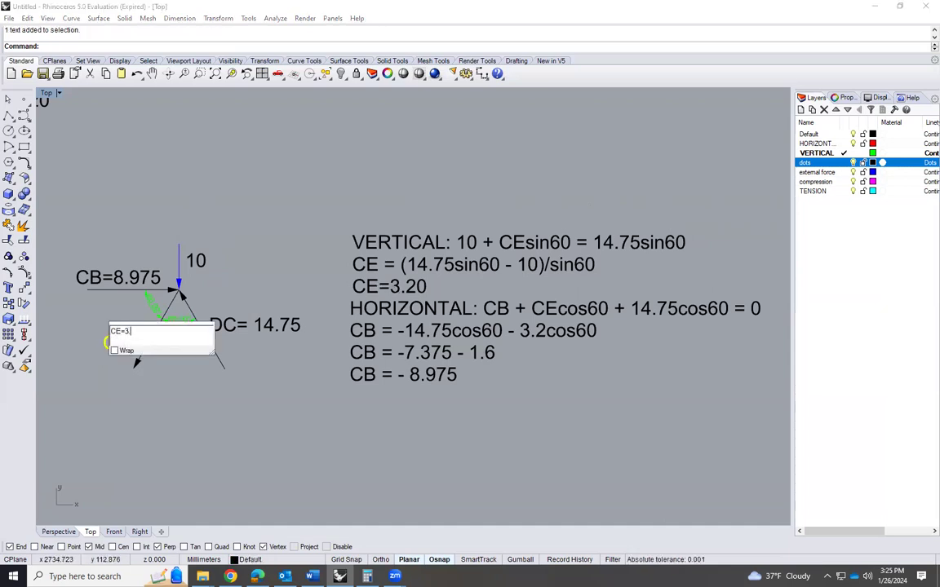
click(173, 376)
drag(123, 344, 101, 333)
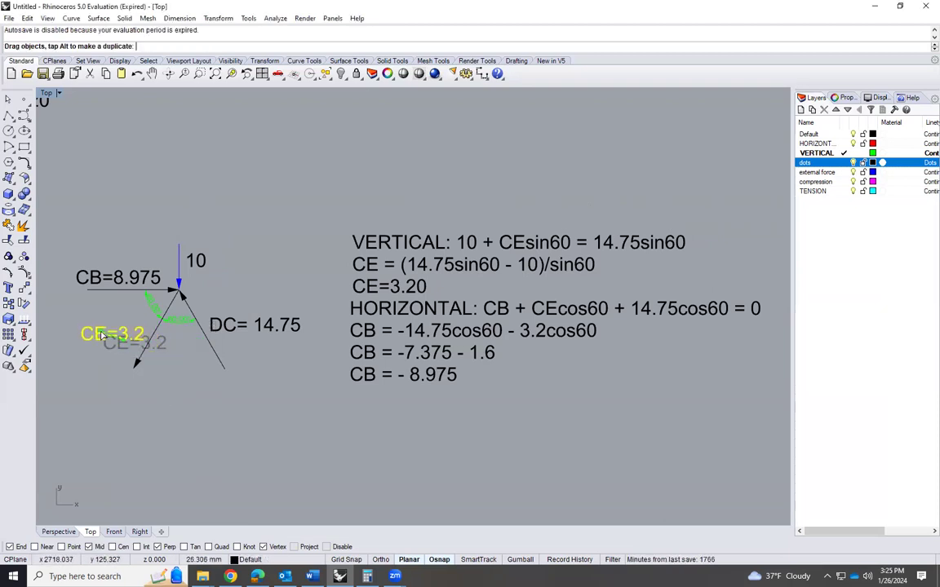
click(163, 416)
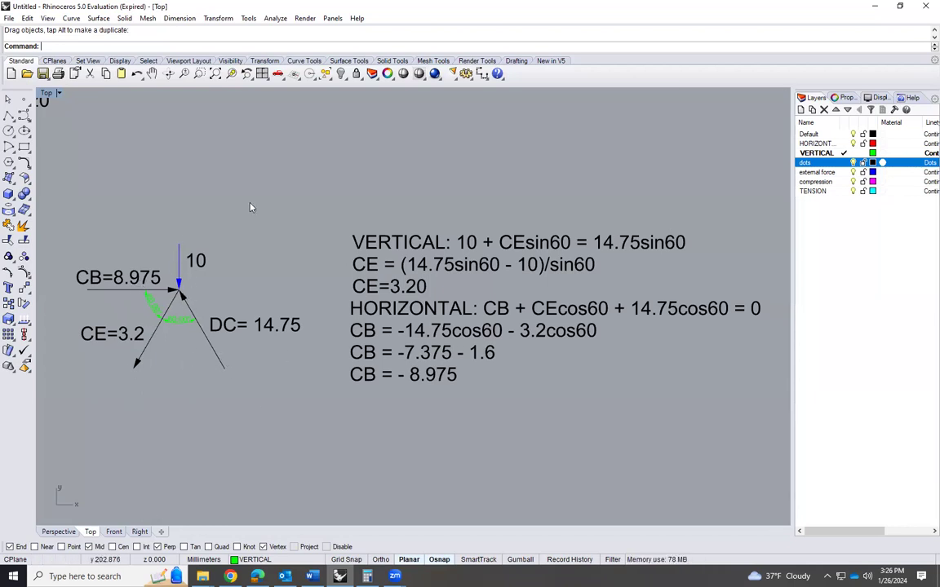
Copy joint C's four force arrows, without labels or angle dimensions, into the empty space directly below the free-body diagram
scroll(260, 207, down, 4)
scroll(494, 318, down, 3)
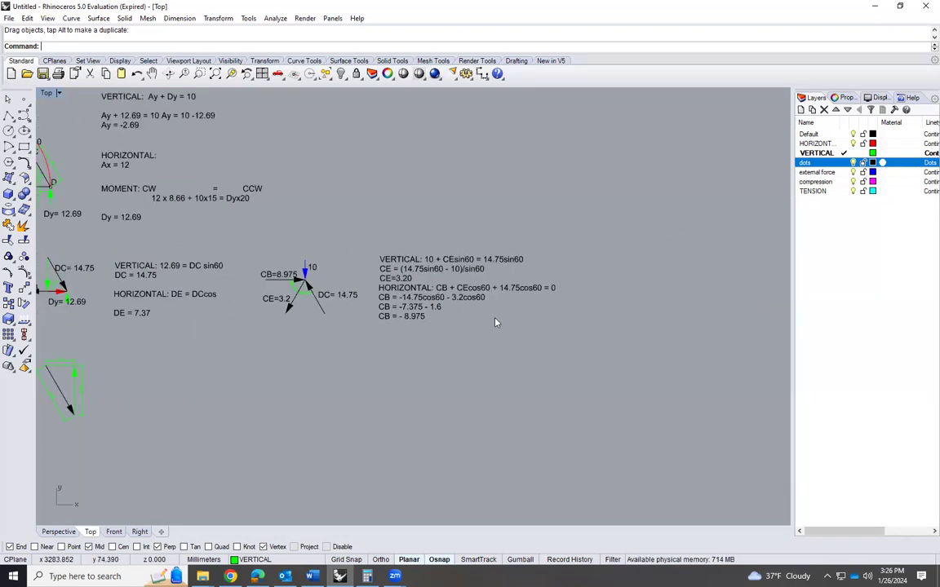
scroll(304, 292, up, 4)
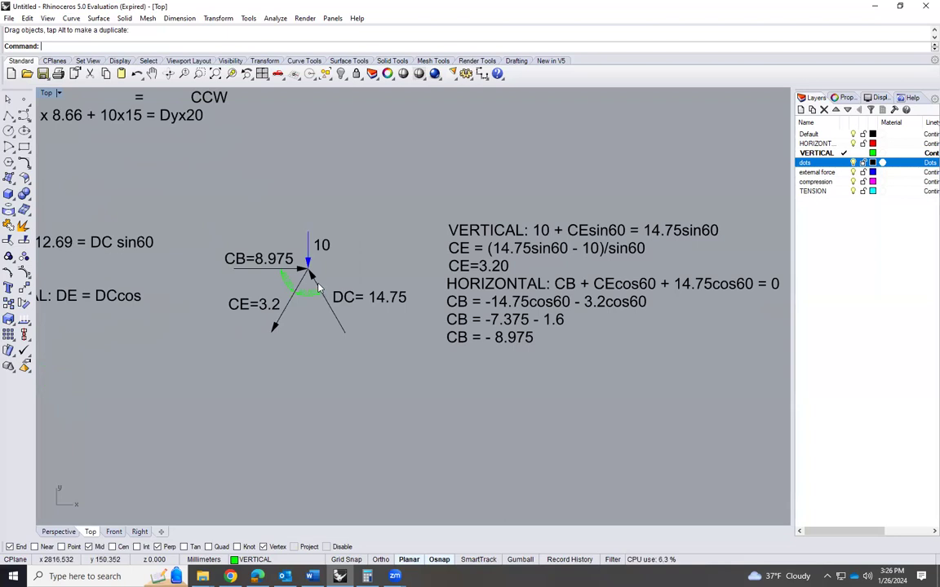
click(317, 286)
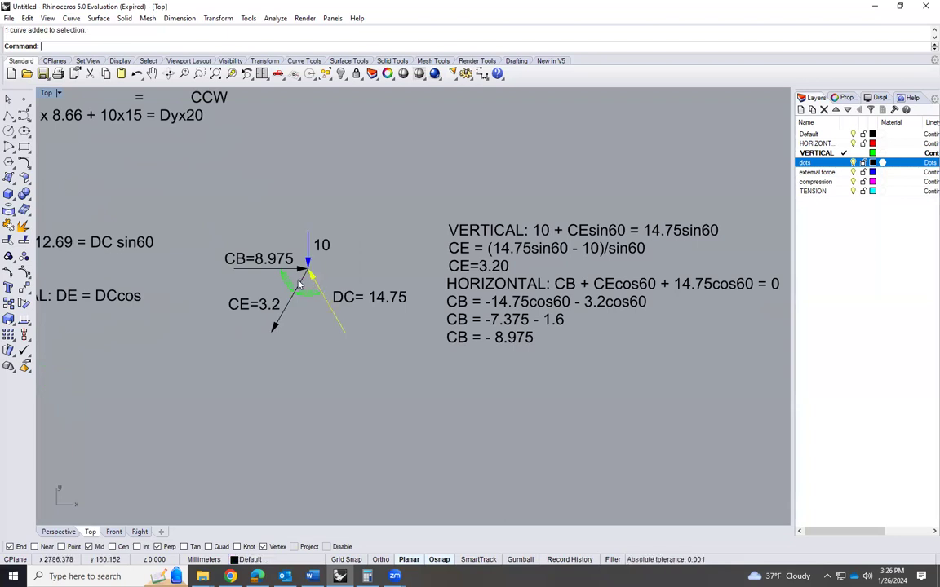
click(304, 282)
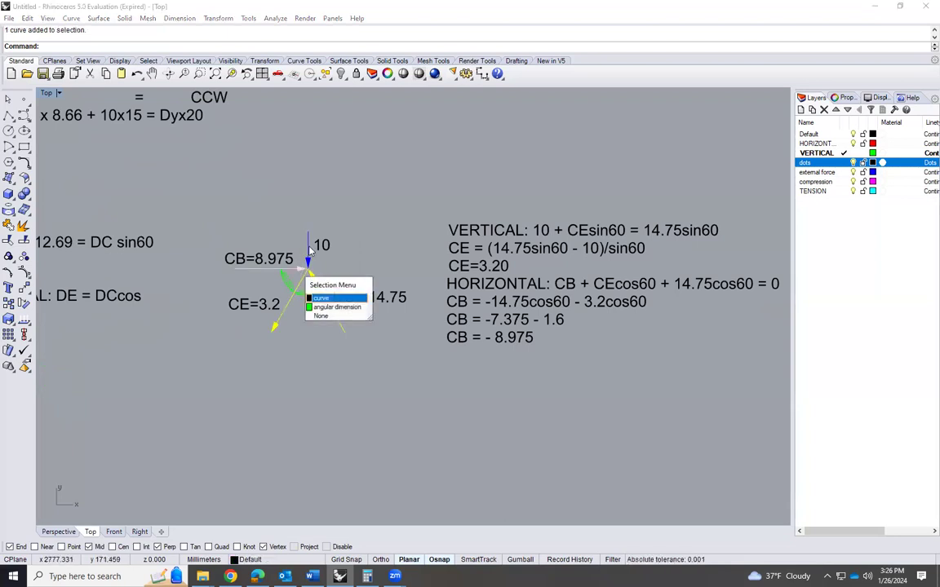
click(328, 299)
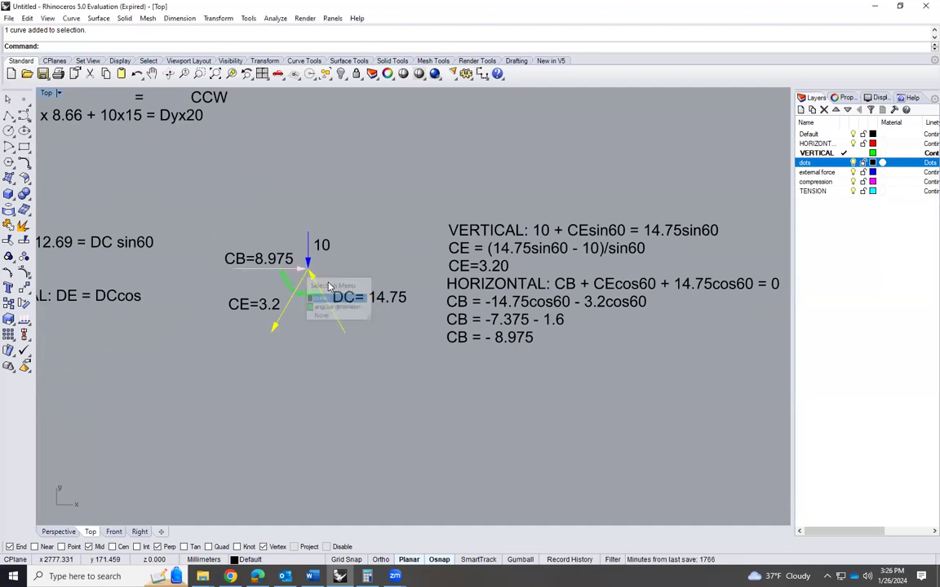
text(Copy)
key(Return)
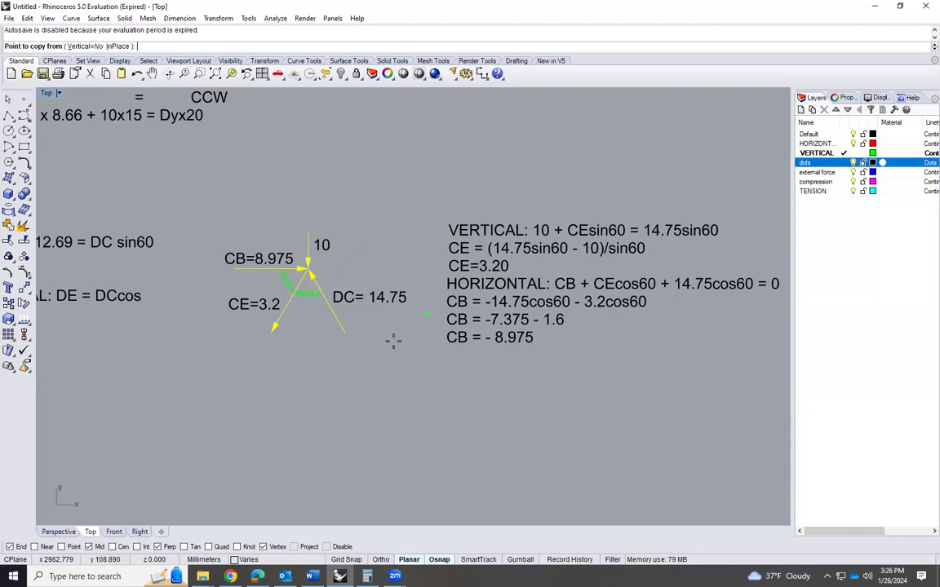
click(345, 332)
scroll(323, 358, down, 3)
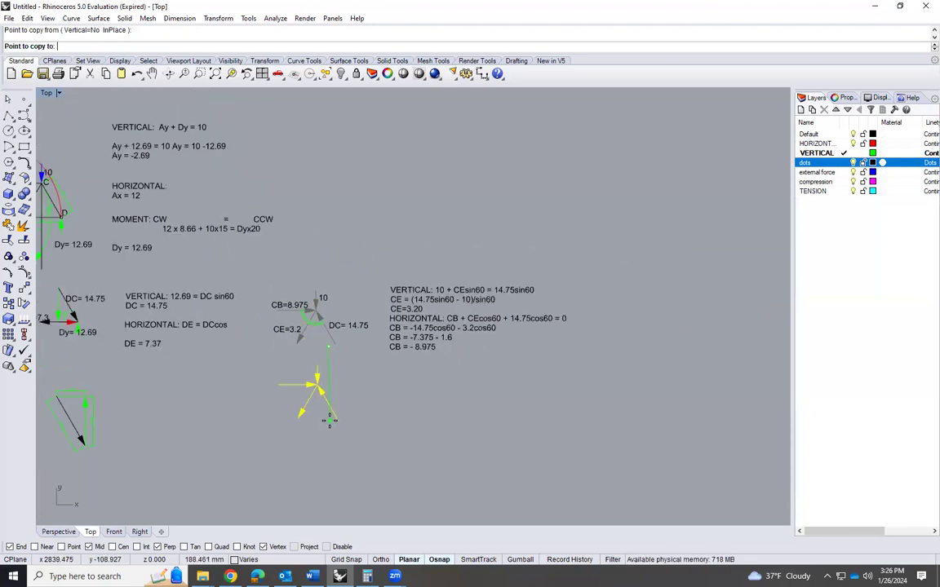
click(333, 444)
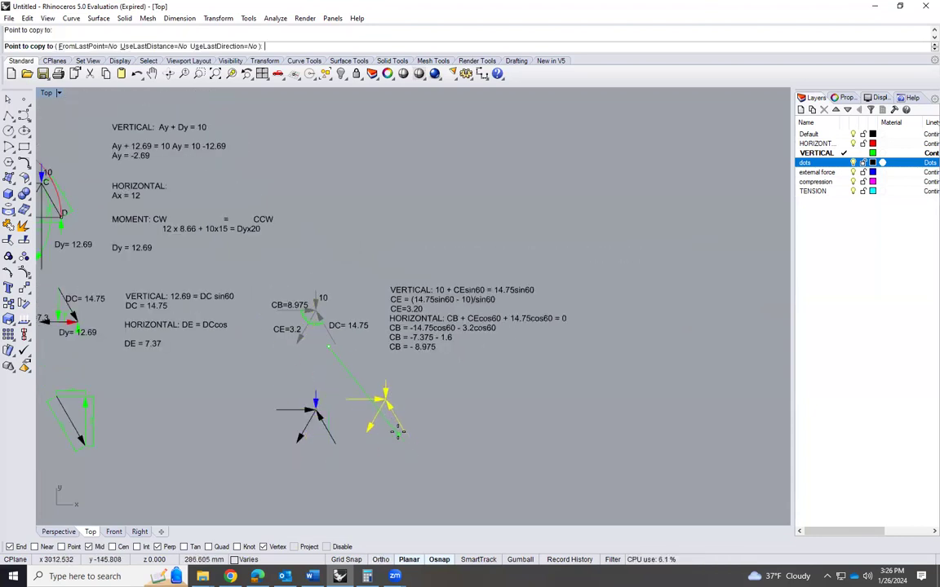
key(Return)
scroll(314, 404, up, 3)
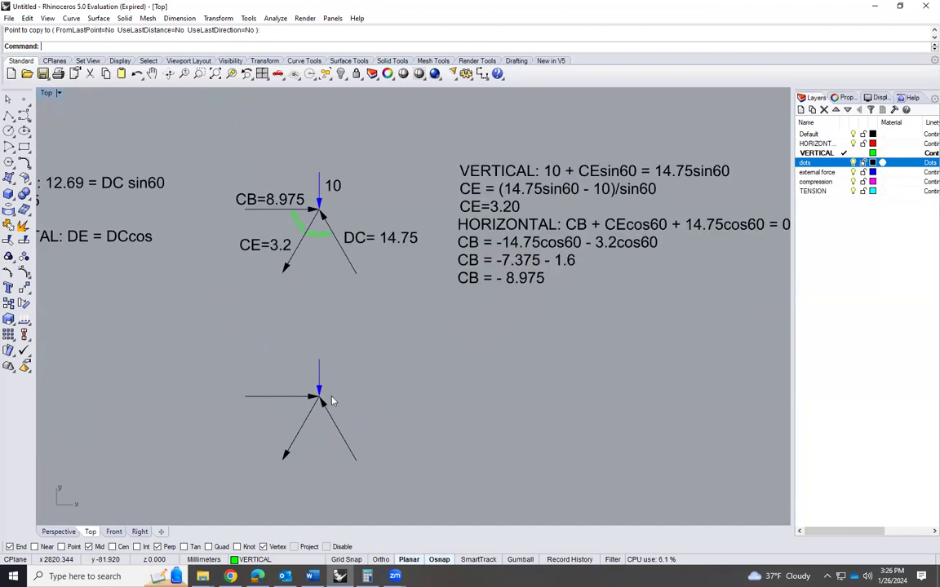
Examine the dimensioned DC and 10 force arrows joined below the diagram and compare their directions with the forces at joint C
scroll(322, 428, up, 3)
scroll(325, 425, down, 1)
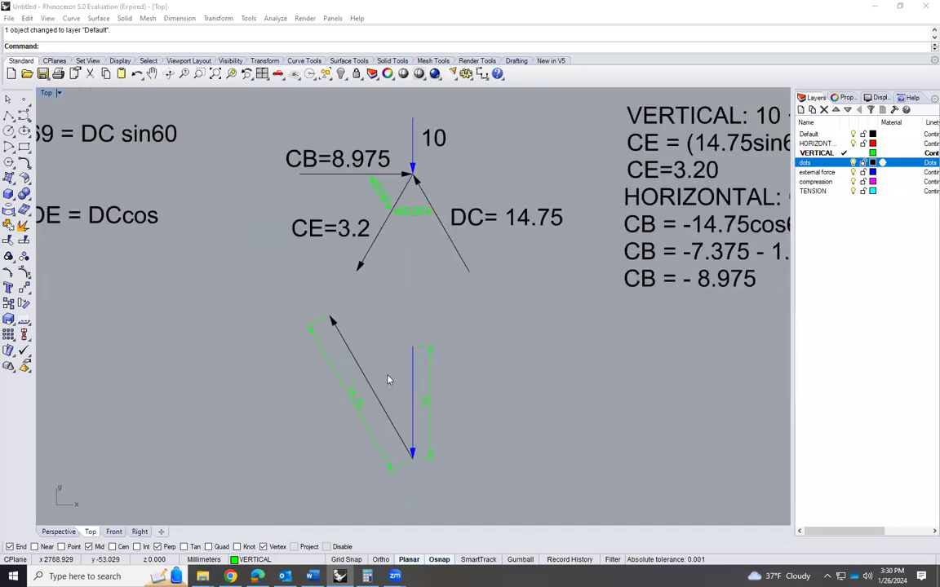
scroll(396, 398, up, 3)
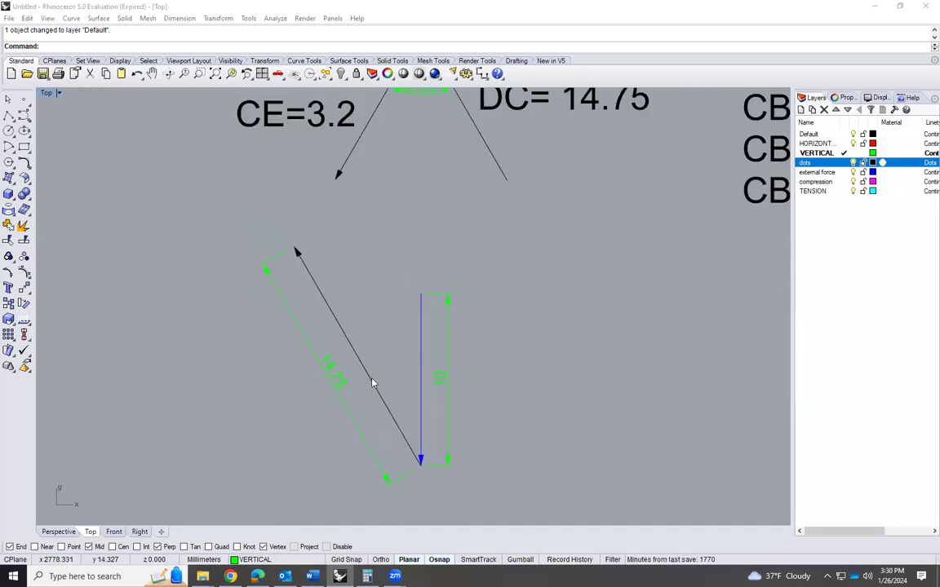
scroll(341, 421, down, 4)
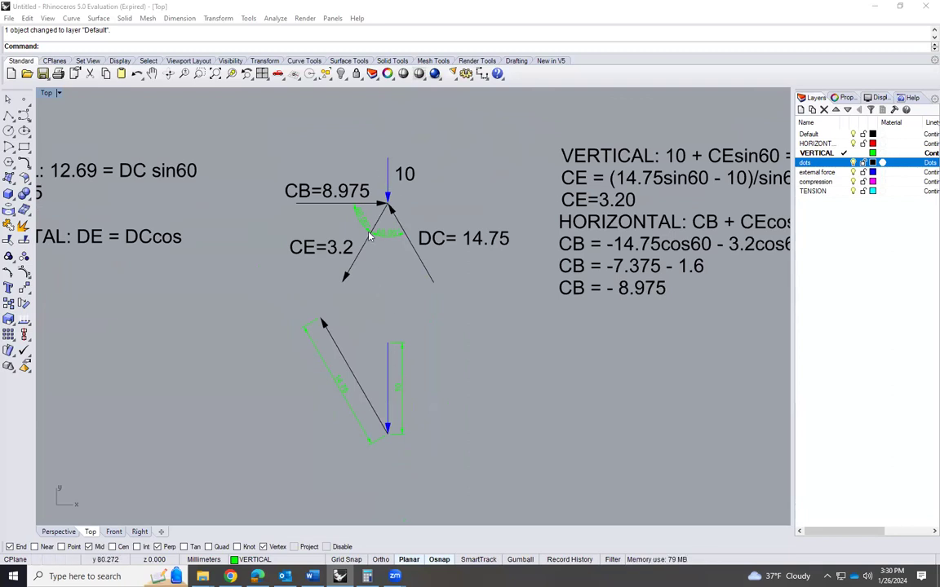
scroll(385, 192, up, 1)
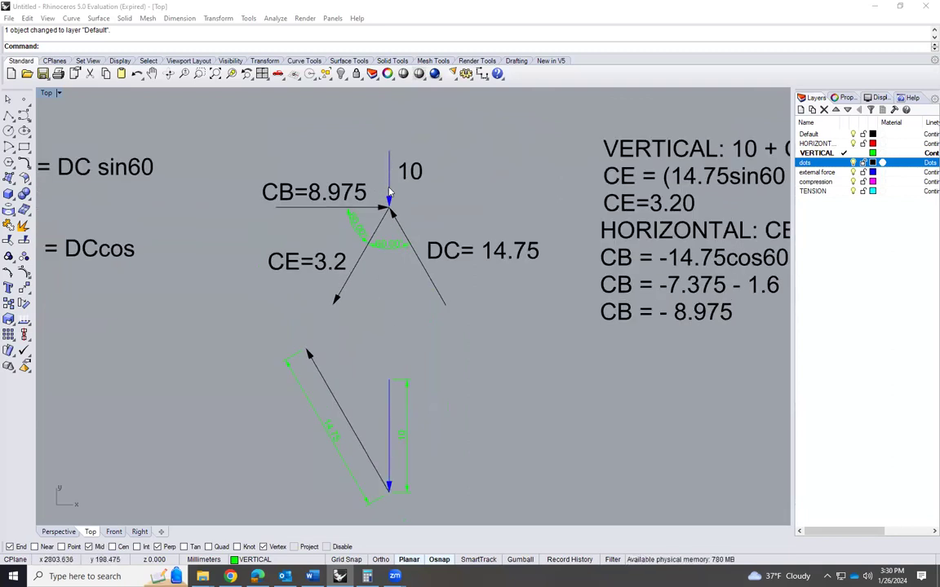
scroll(388, 195, down, 2)
scroll(373, 348, up, 3)
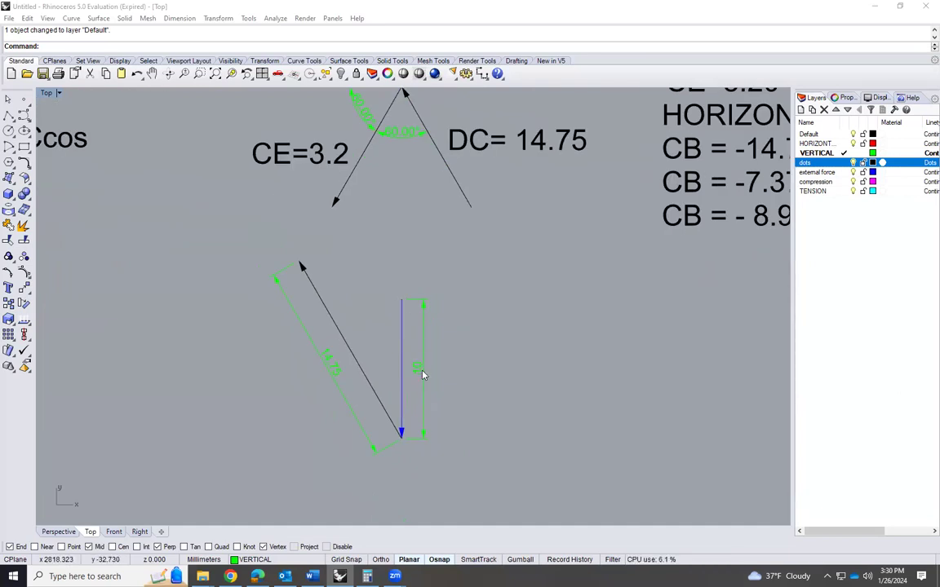
scroll(403, 412, down, 2)
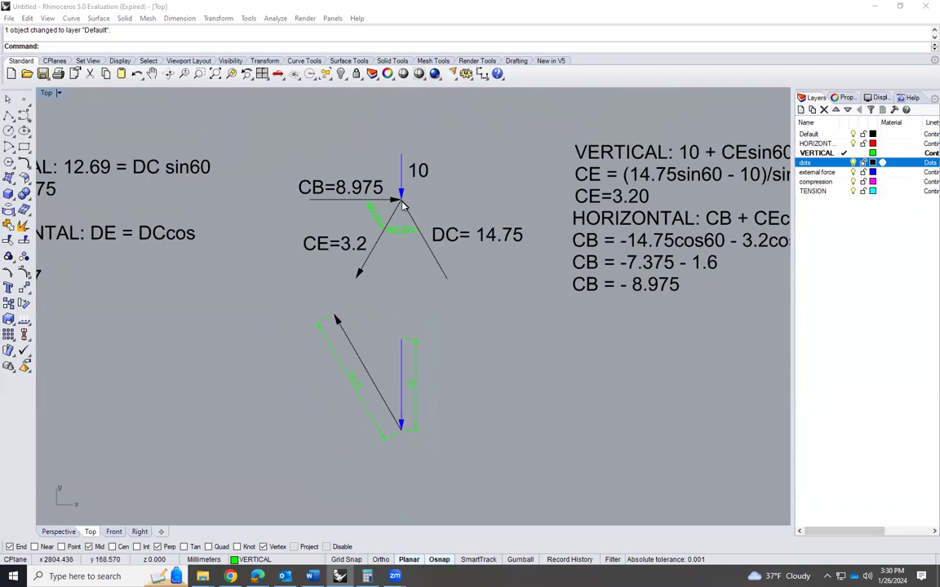
scroll(399, 431, up, 5)
scroll(402, 429, down, 4)
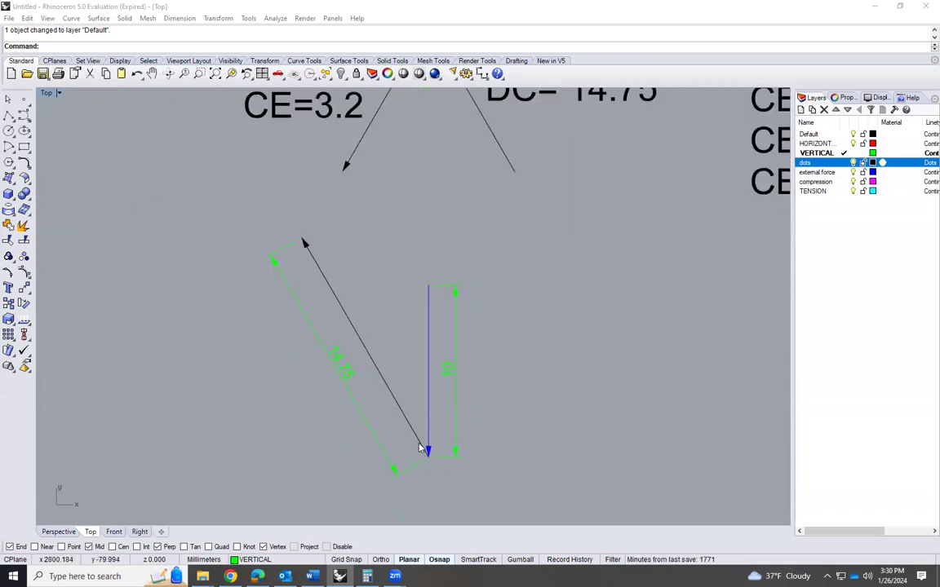
scroll(436, 220, up, 3)
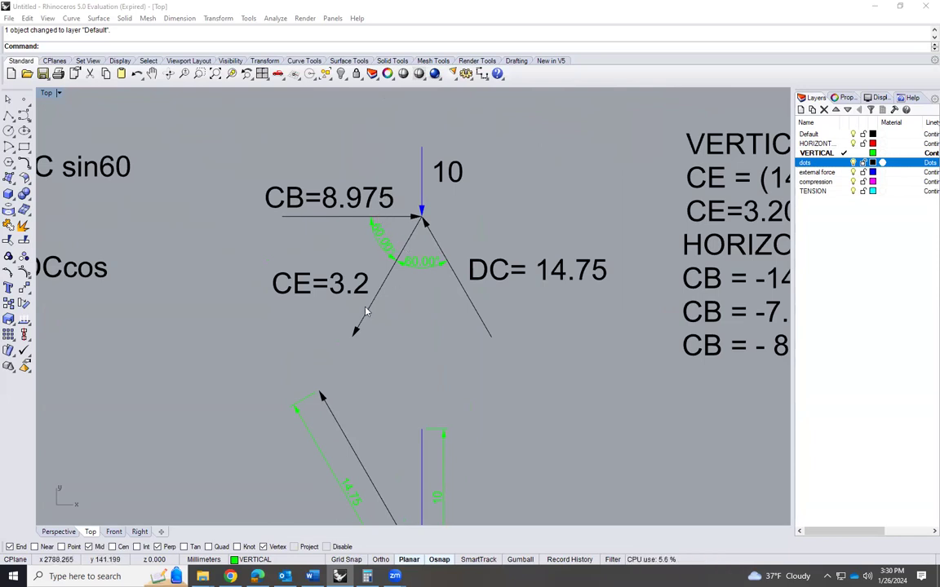
scroll(332, 217, down, 2)
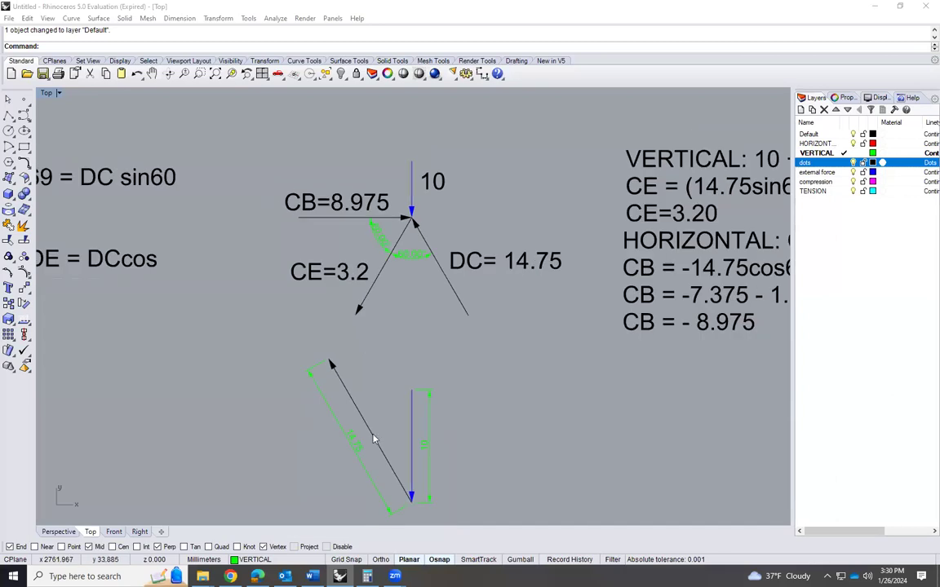
scroll(374, 437, up, 3)
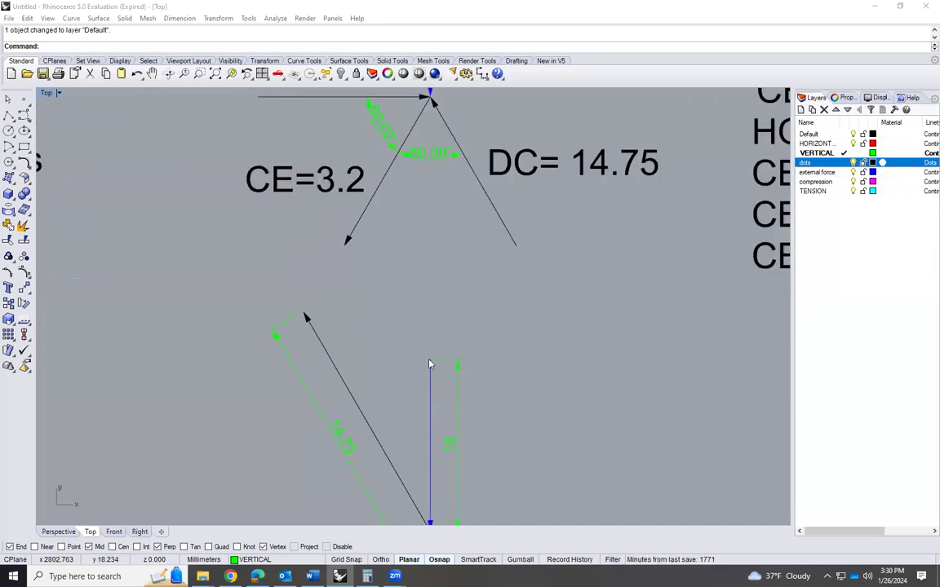
scroll(444, 277, down, 1)
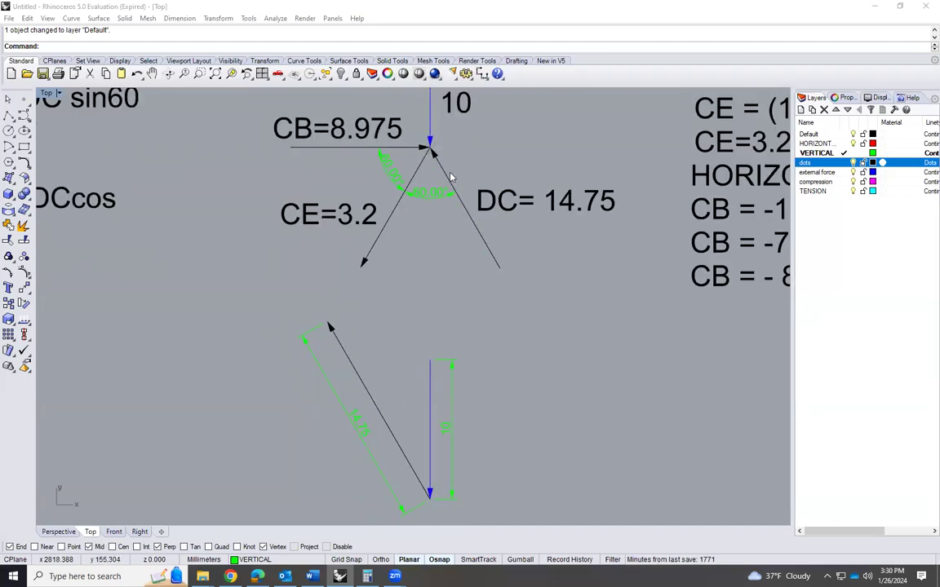
Copy the CE arrow from joint C into the force polygon so its tail starts at the head of the DC arrow
scroll(399, 349, up, 1)
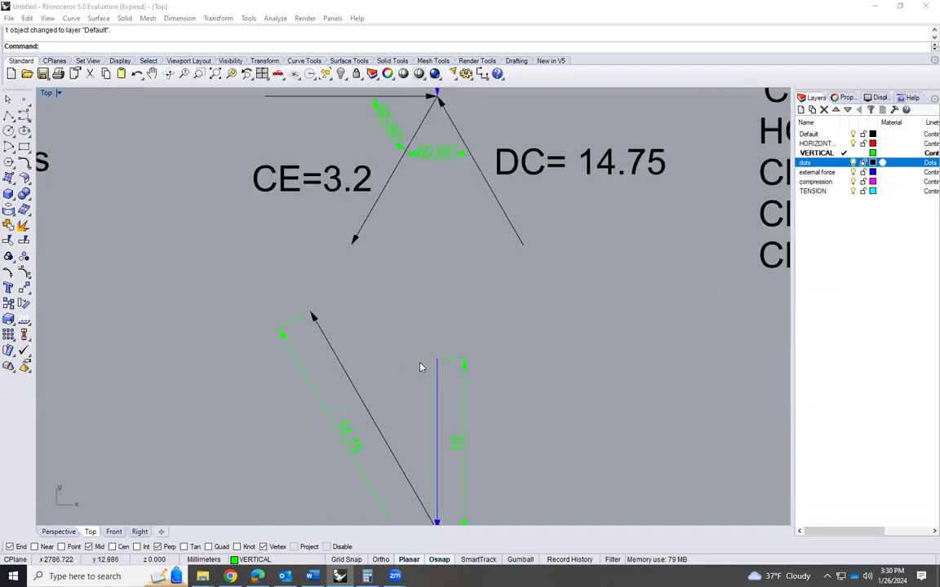
scroll(400, 314, down, 3)
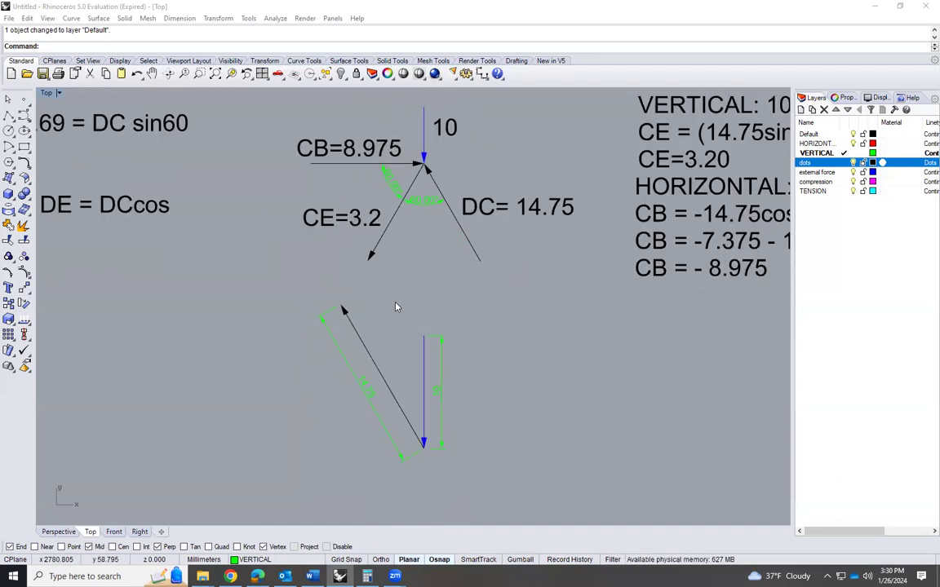
scroll(428, 355, up, 3)
scroll(444, 369, down, 3)
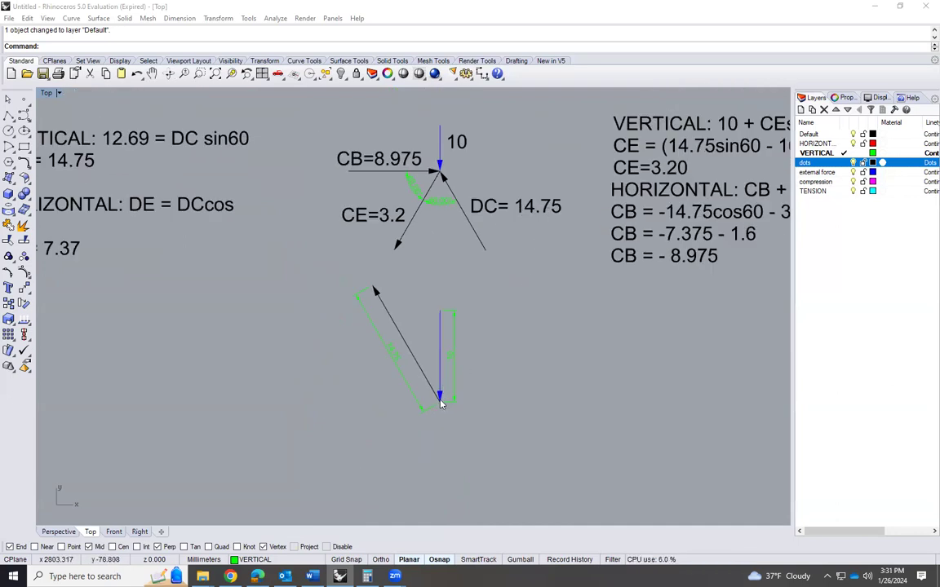
scroll(383, 269, up, 2)
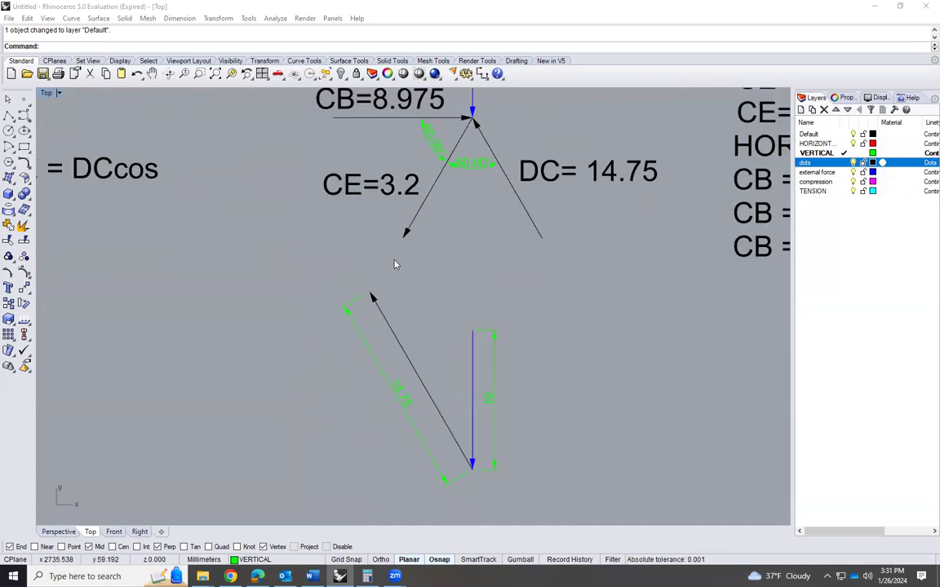
click(440, 175)
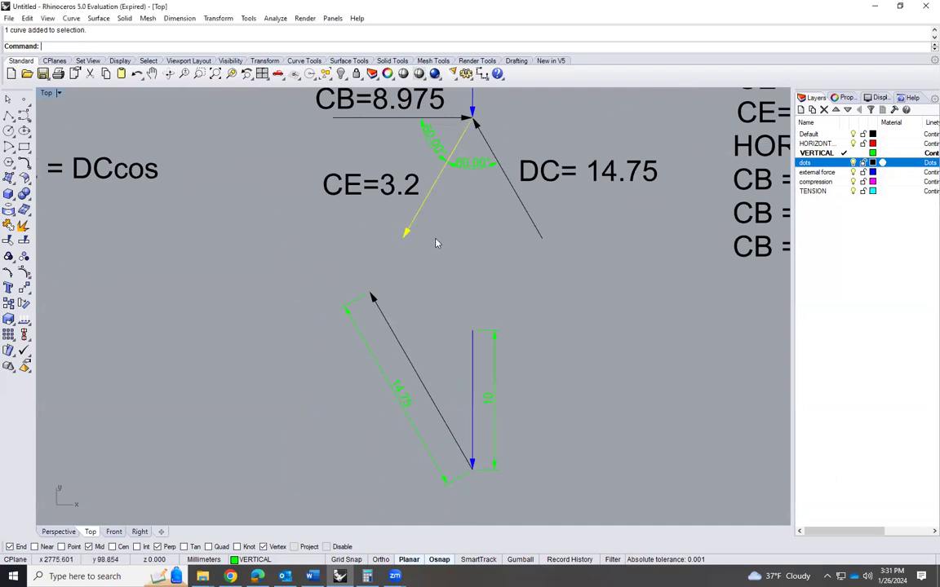
text(Copy)
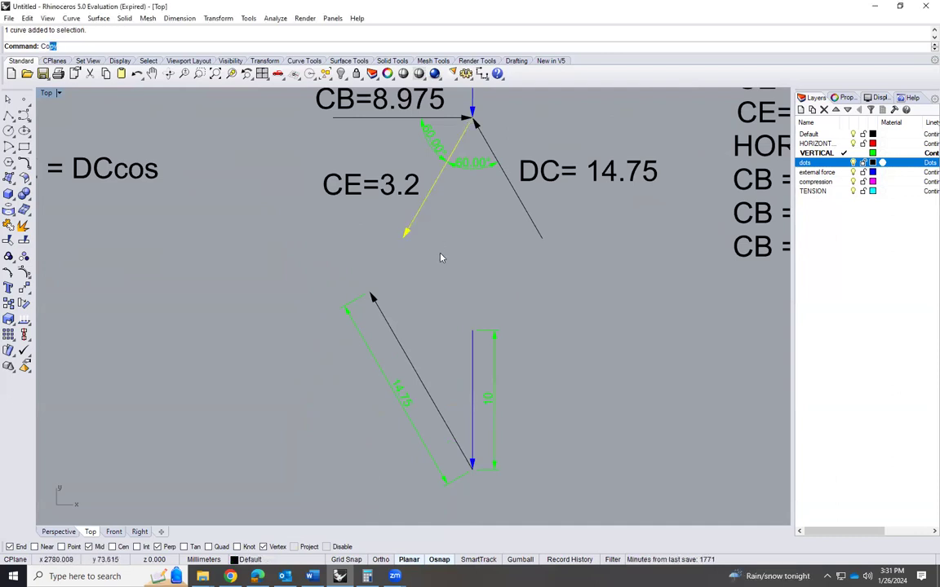
key(Return)
click(472, 120)
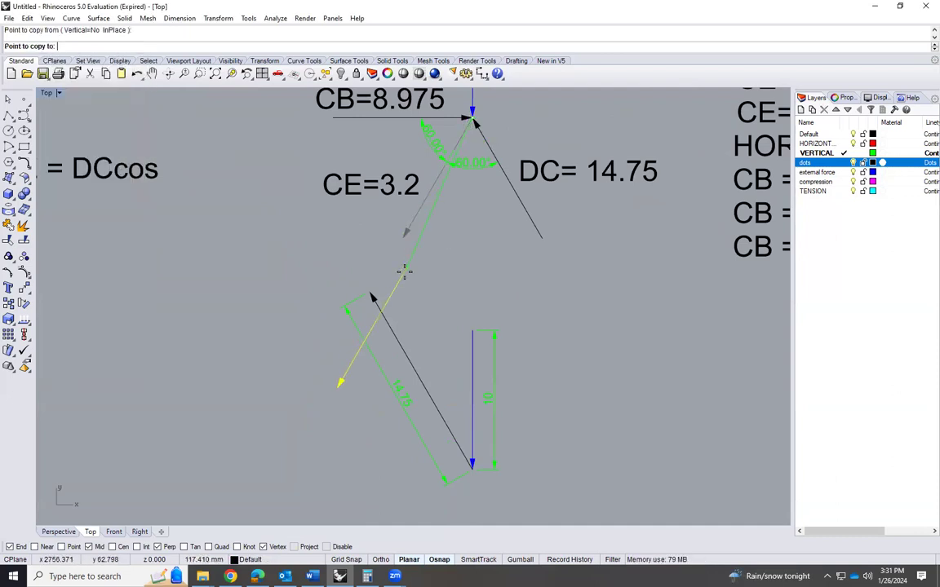
click(369, 295)
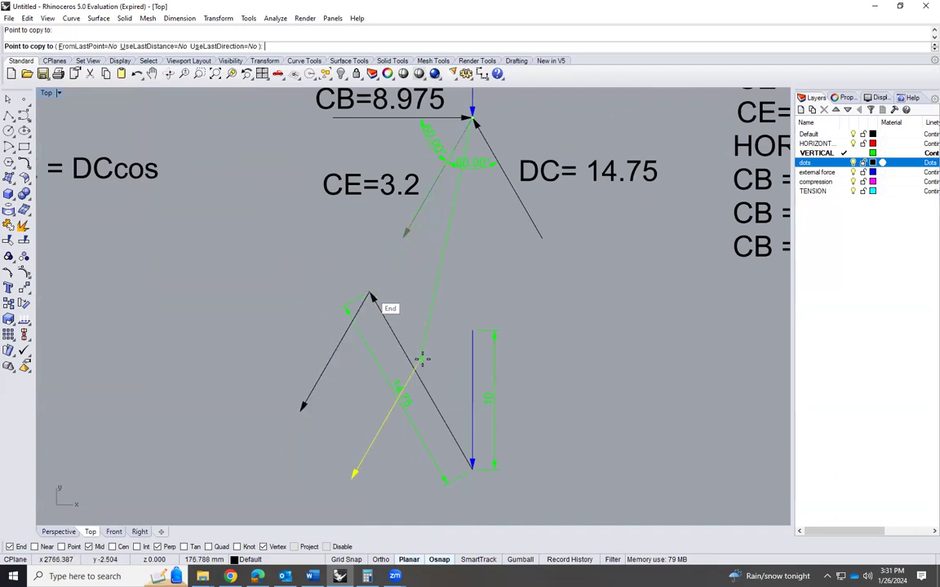
key(Return)
Copy the CB arrow from joint C into the force polygon so its head meets the tail of the 10 force arrow
click(352, 119)
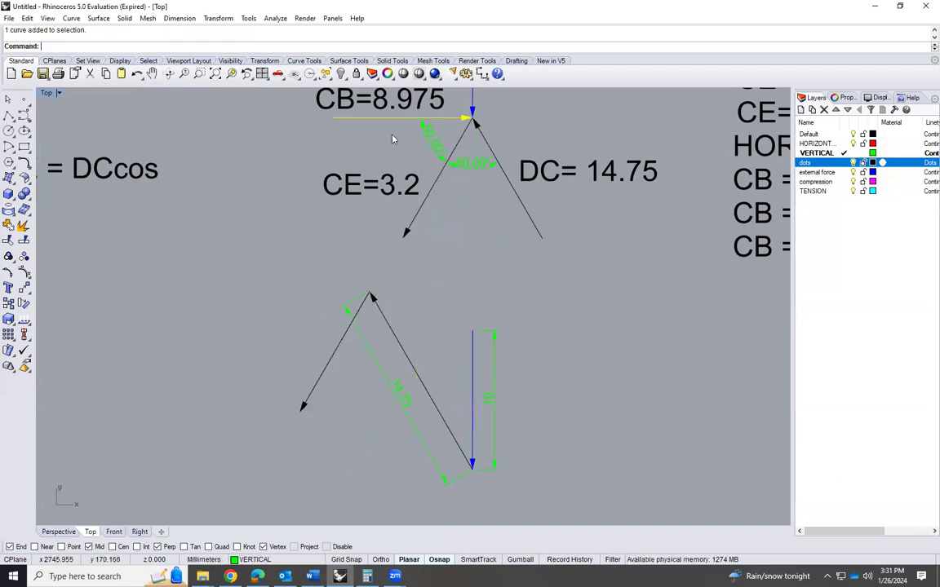
text(copy)
key(Return)
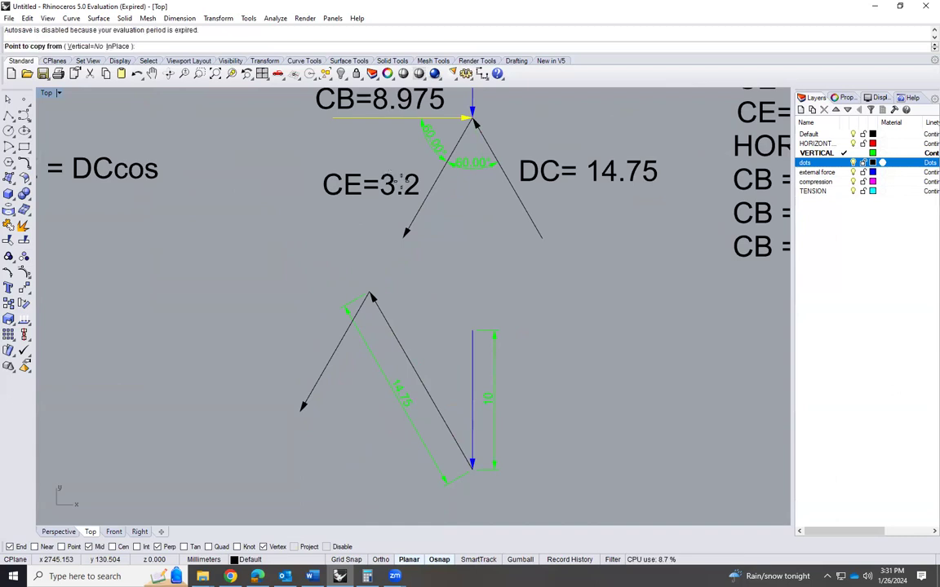
click(472, 119)
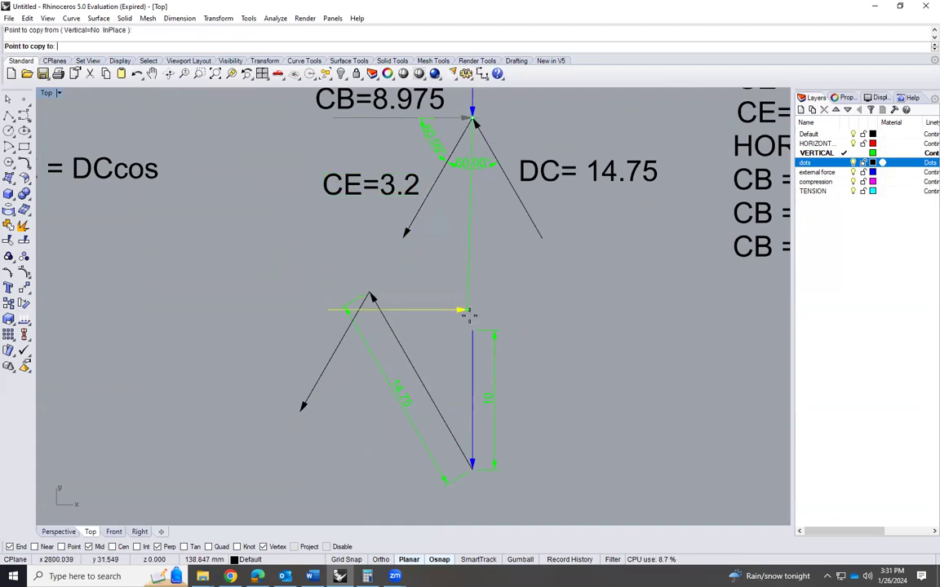
click(470, 329)
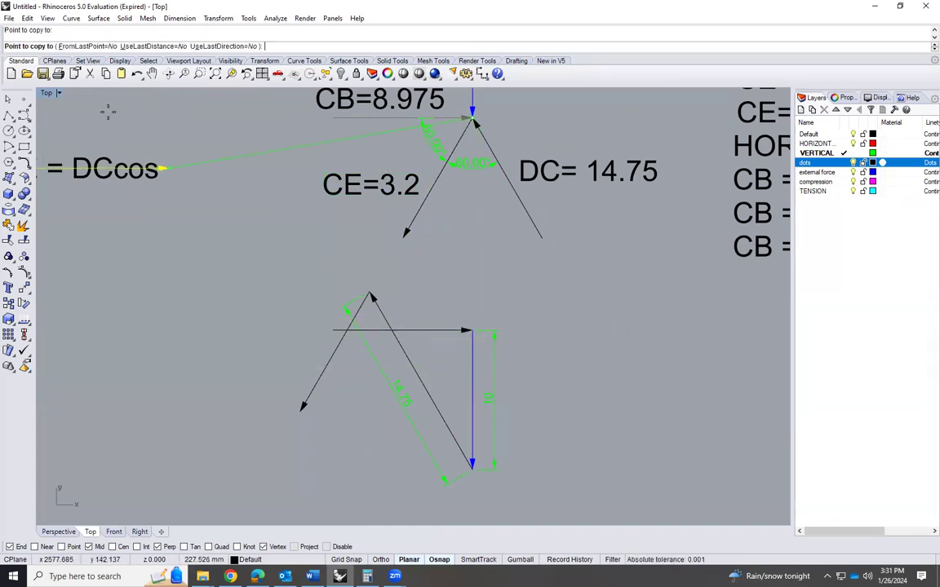
key(Return)
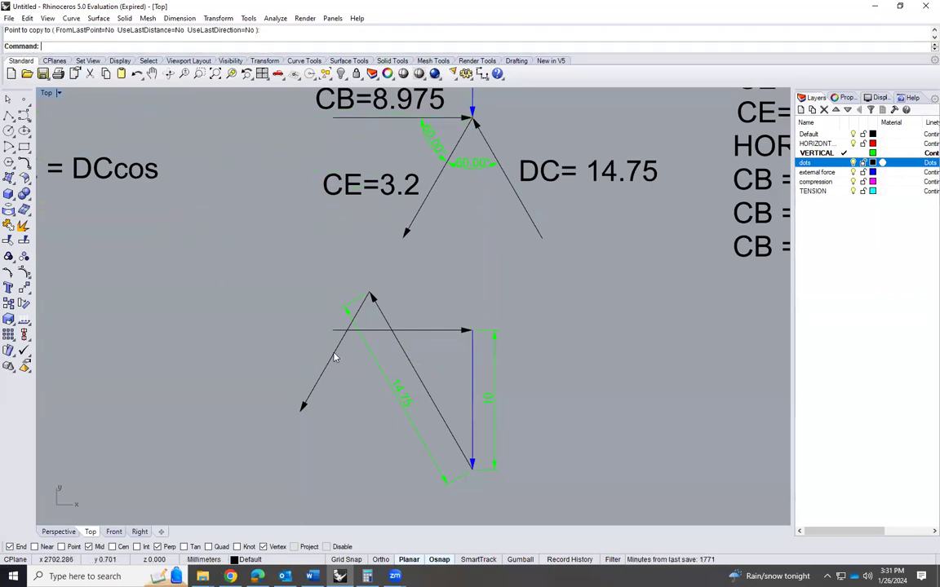
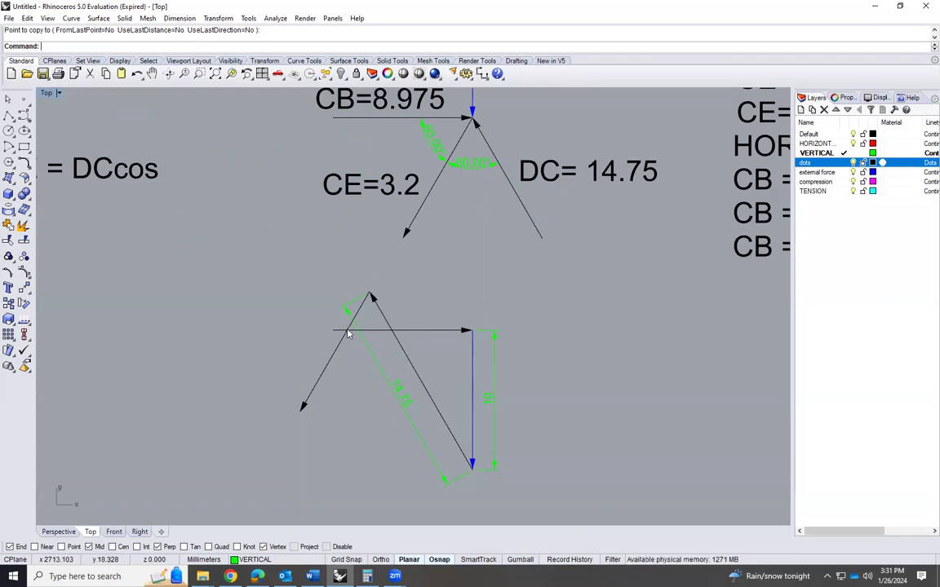
Chamfer the CE and CB arrows at zero distance so both are trimmed to their intersection and close the force polygon
click(24, 162)
click(54, 171)
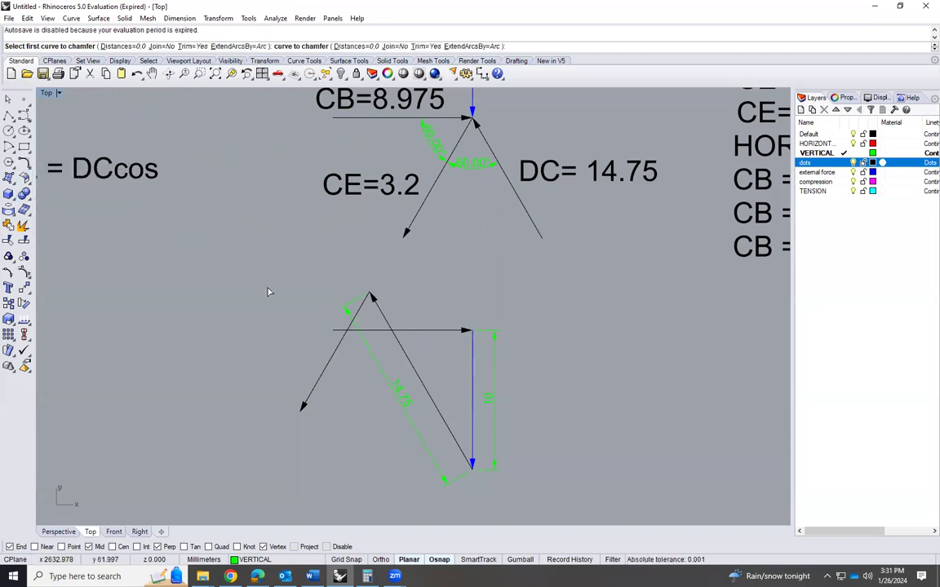
click(361, 310)
click(373, 331)
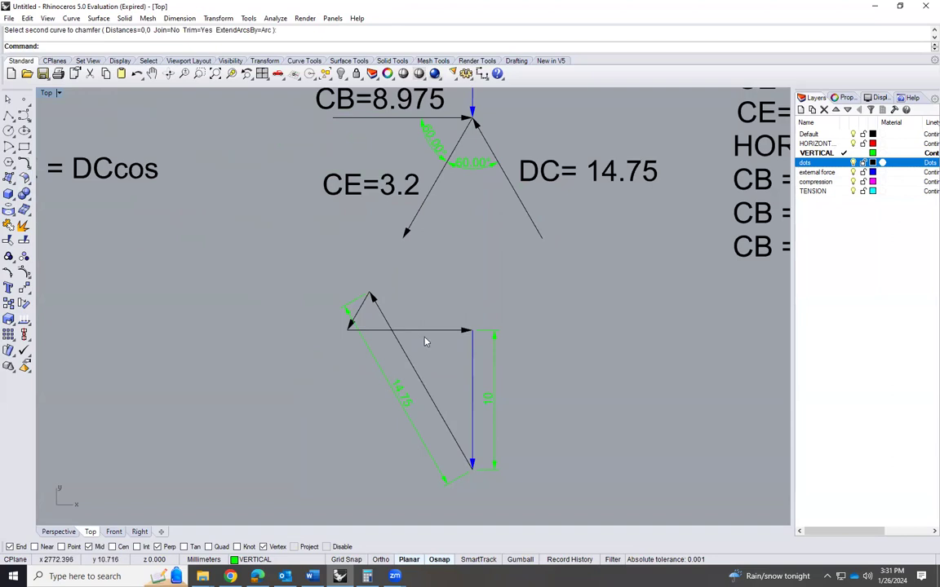
Examine the trimmed CE and CB arrows in the force polygon against the solved forces labelled at joint C
scroll(419, 328, up, 1)
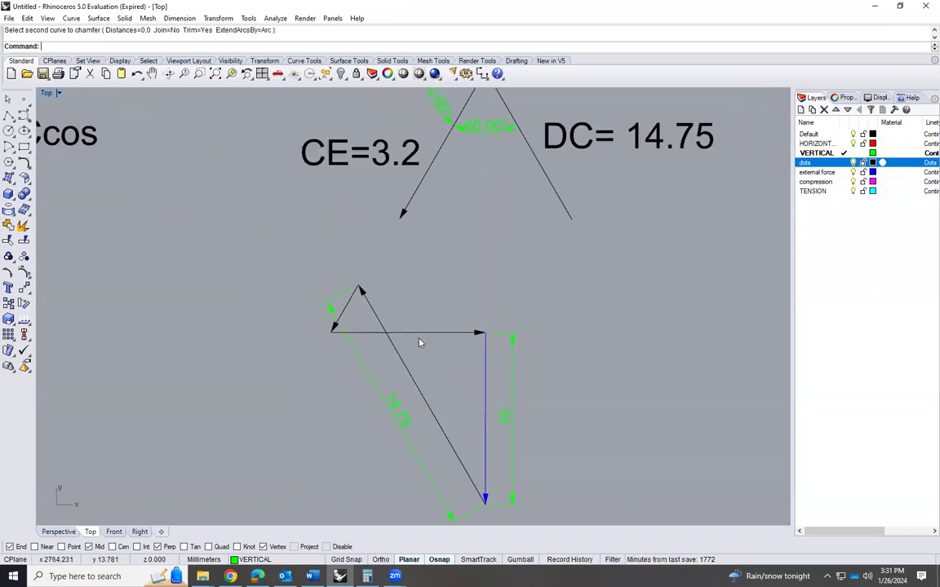
click(423, 334)
click(433, 293)
click(345, 310)
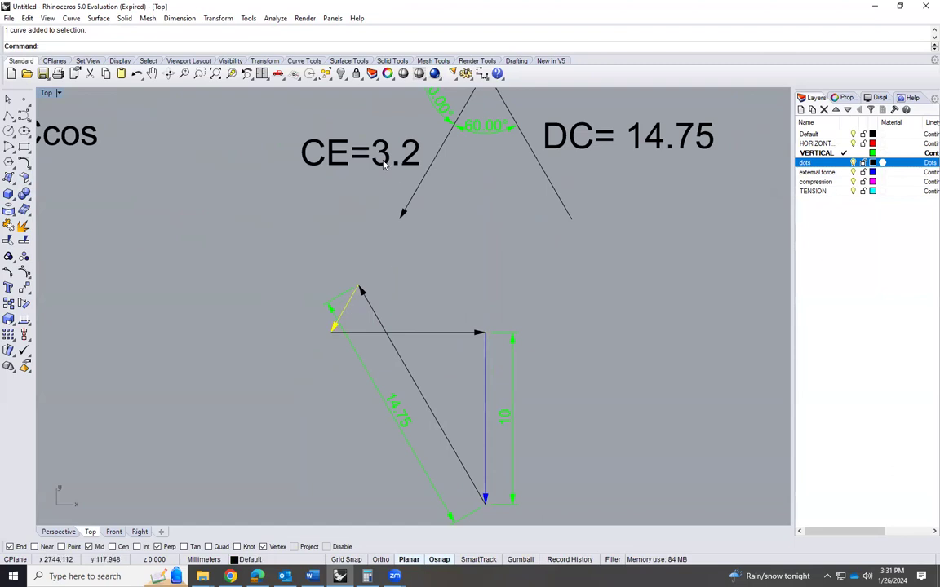
click(426, 334)
scroll(401, 368, down, 2)
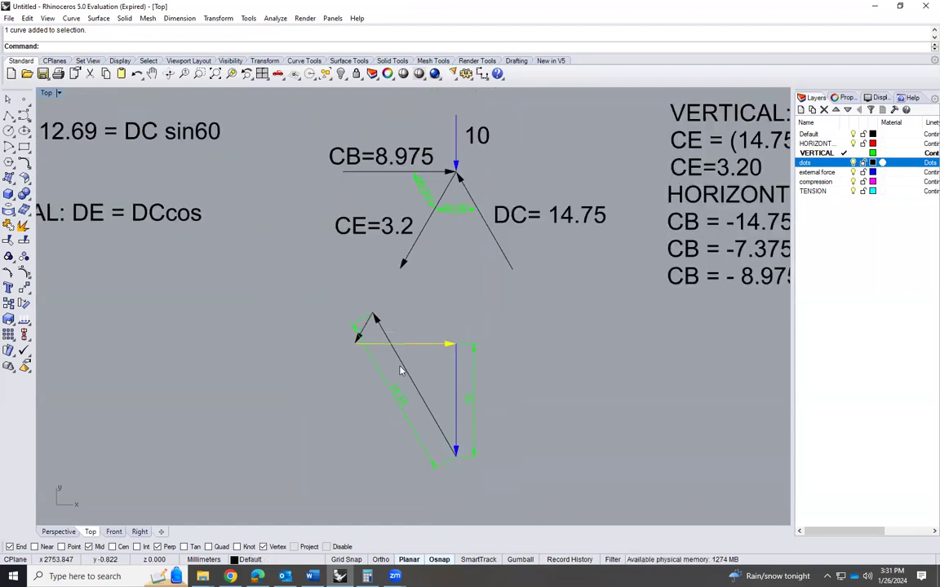
click(442, 299)
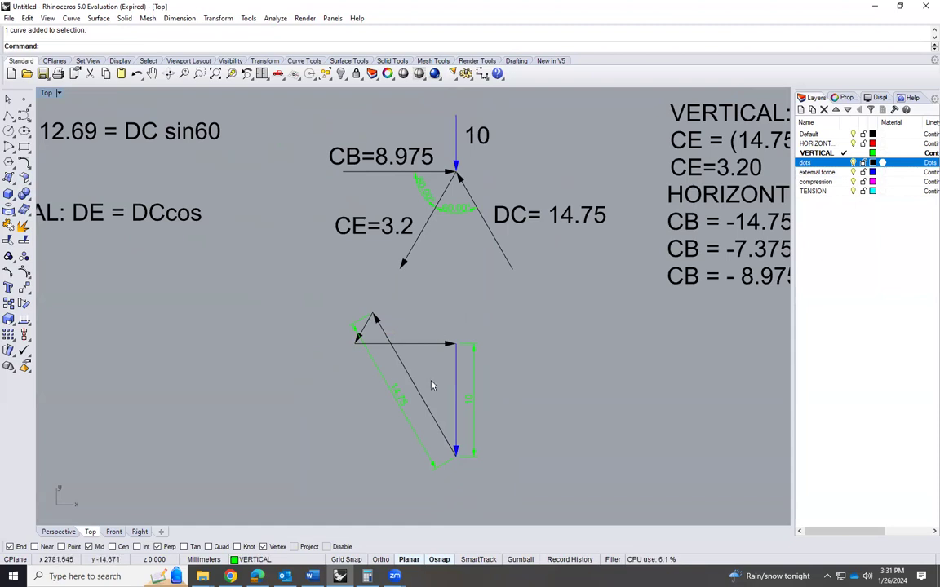
Add an aligned dimension to the horizontal CB arrow, placed above joint C's force polygon
scroll(432, 383, up, 2)
click(179, 18)
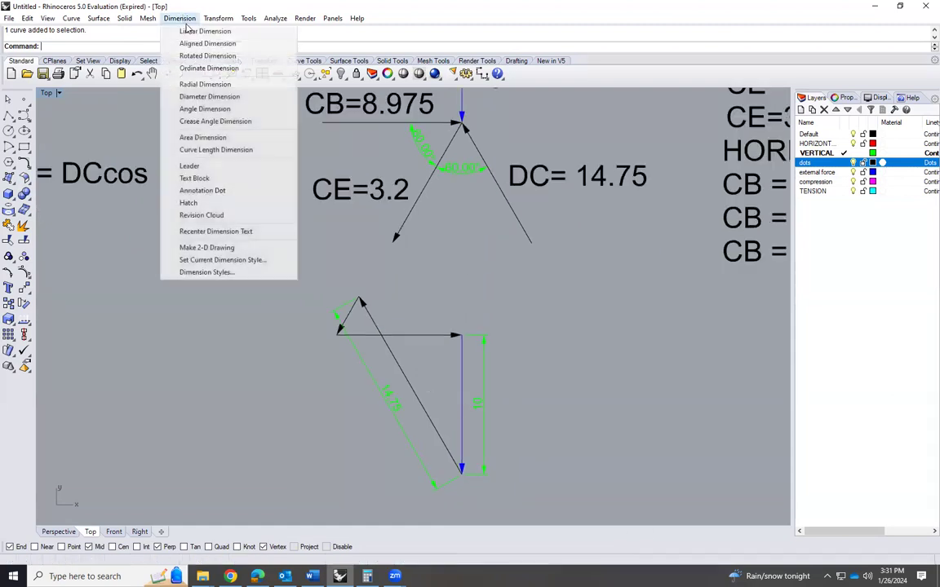
click(211, 42)
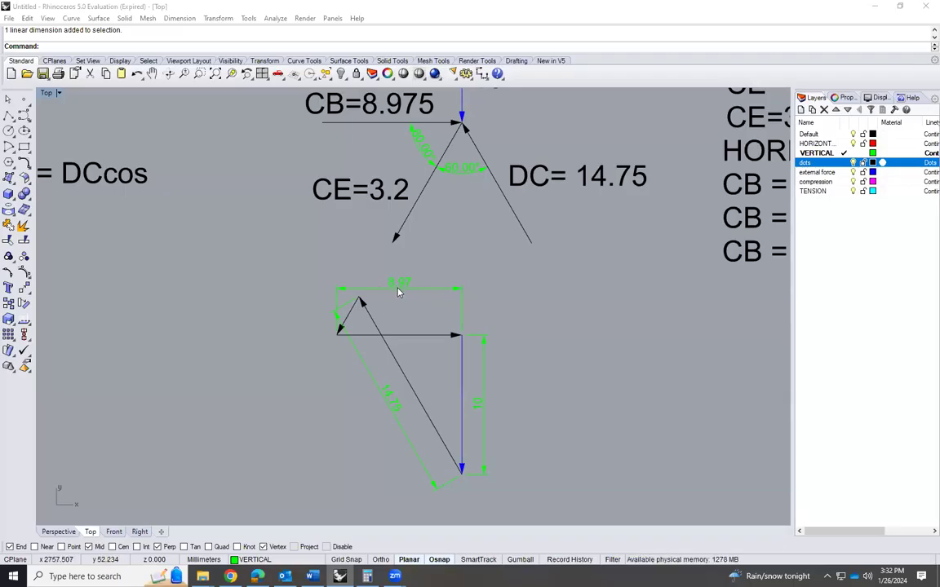
Add an aligned dimension along the short sloped CE arrow, placed outside joint C's force polygon
scroll(361, 327, up, 5)
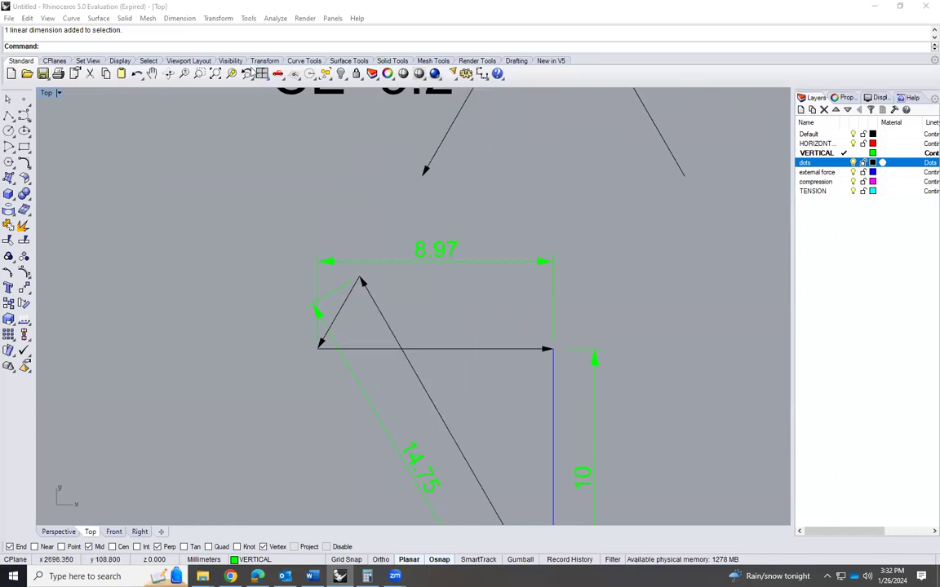
click(177, 18)
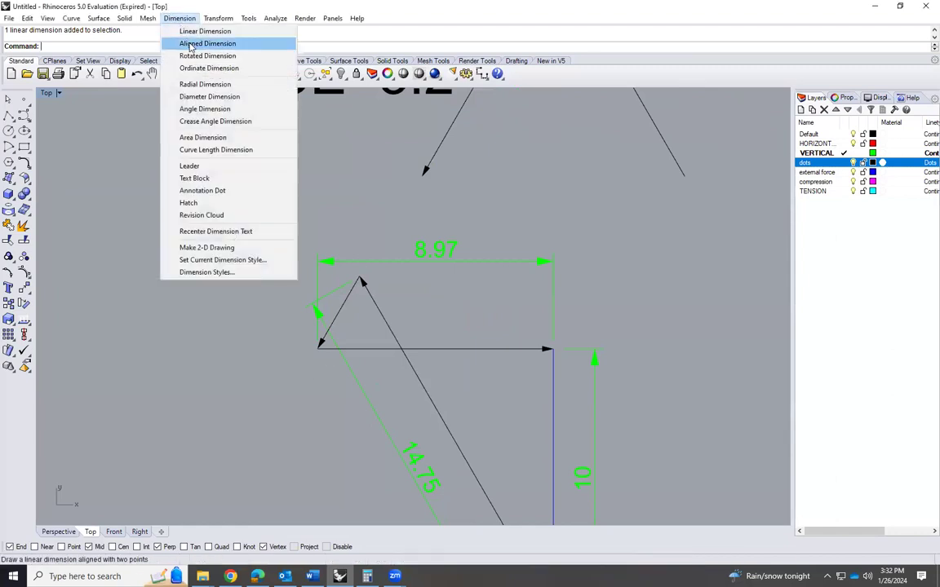
click(173, 43)
click(352, 279)
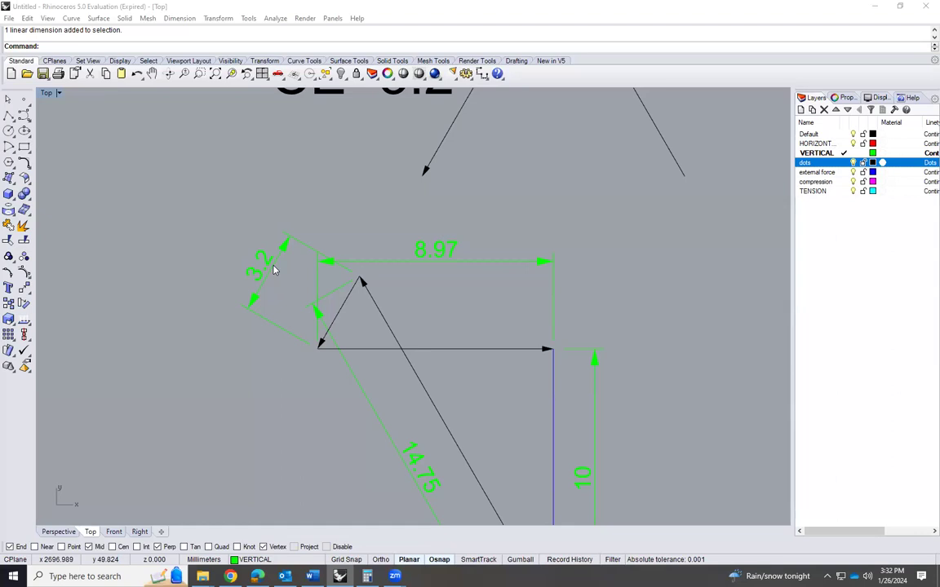
Review the truss around joint D and compare its reaction and members with joint D's free-body diagram
scroll(286, 293, down, 5)
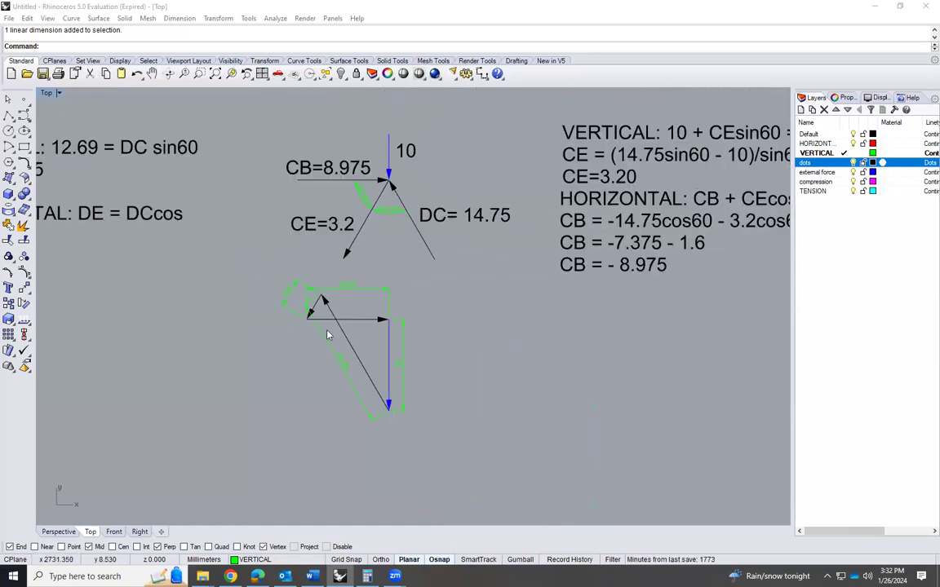
scroll(362, 318, down, 6)
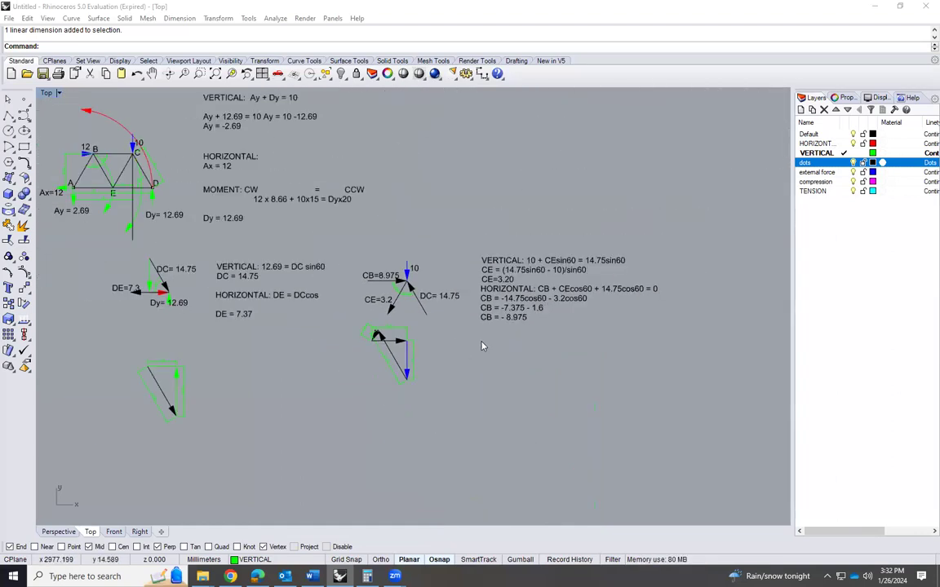
scroll(275, 265, up, 10)
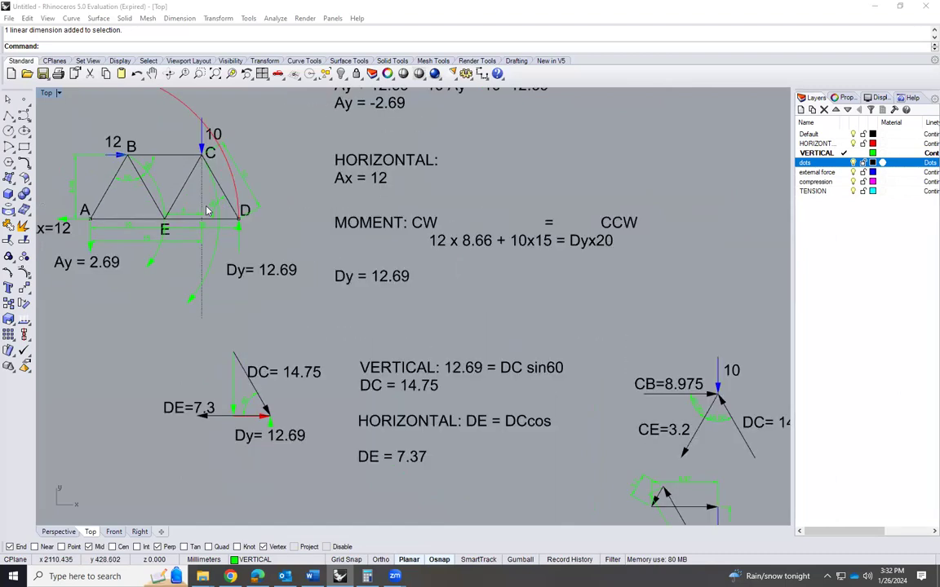
scroll(351, 269, down, 3)
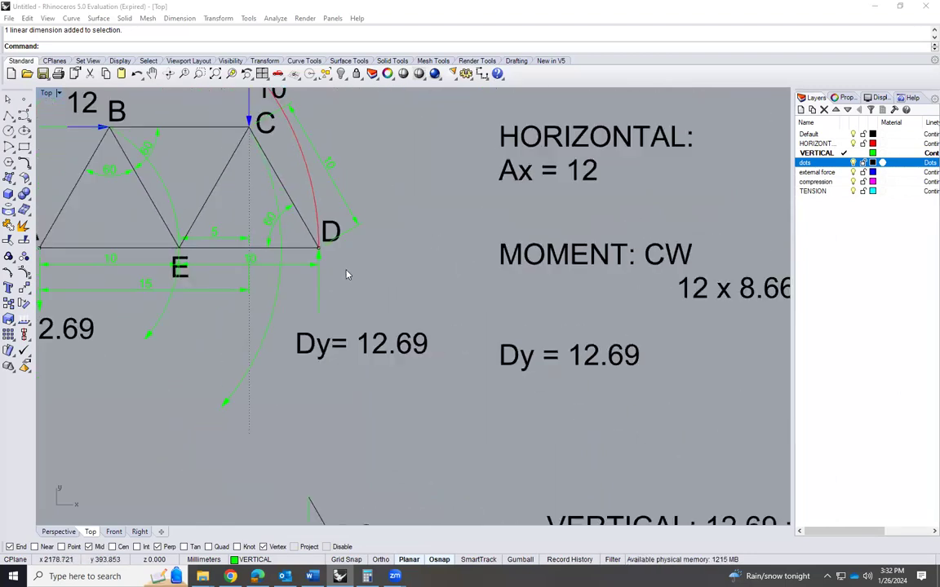
scroll(326, 286, up, 3)
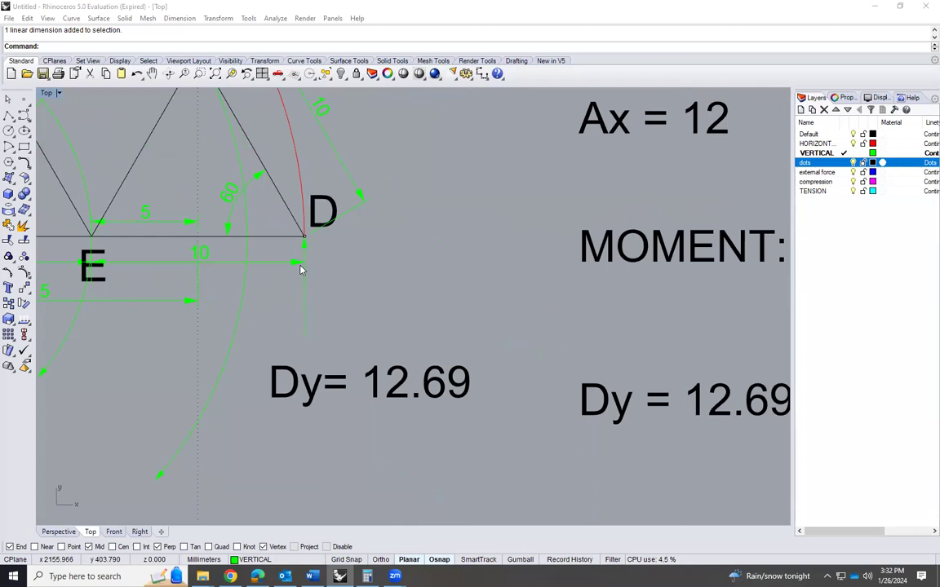
scroll(302, 297, down, 5)
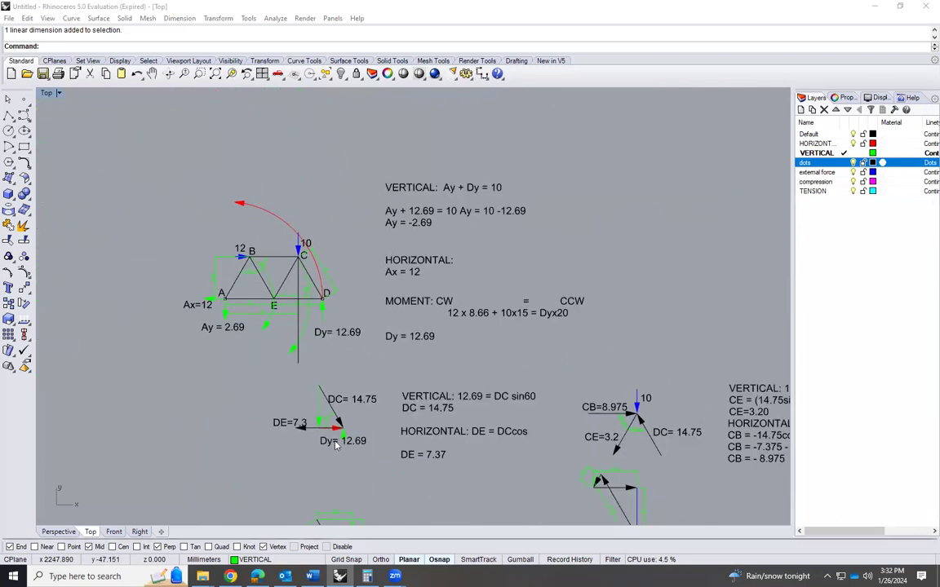
scroll(318, 469, down, 2)
scroll(320, 468, up, 1)
scroll(321, 465, down, 3)
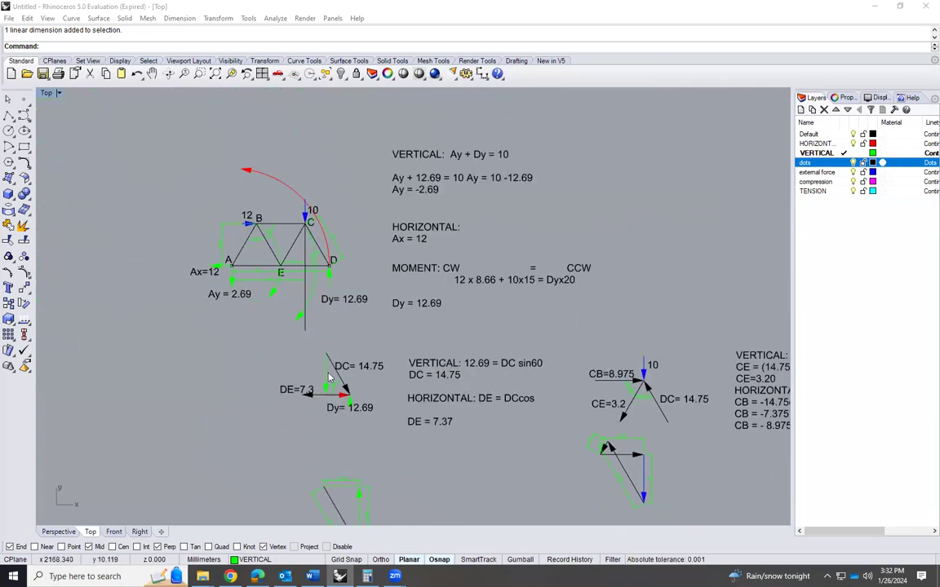
scroll(321, 465, up, 1)
scroll(309, 284, up, 3)
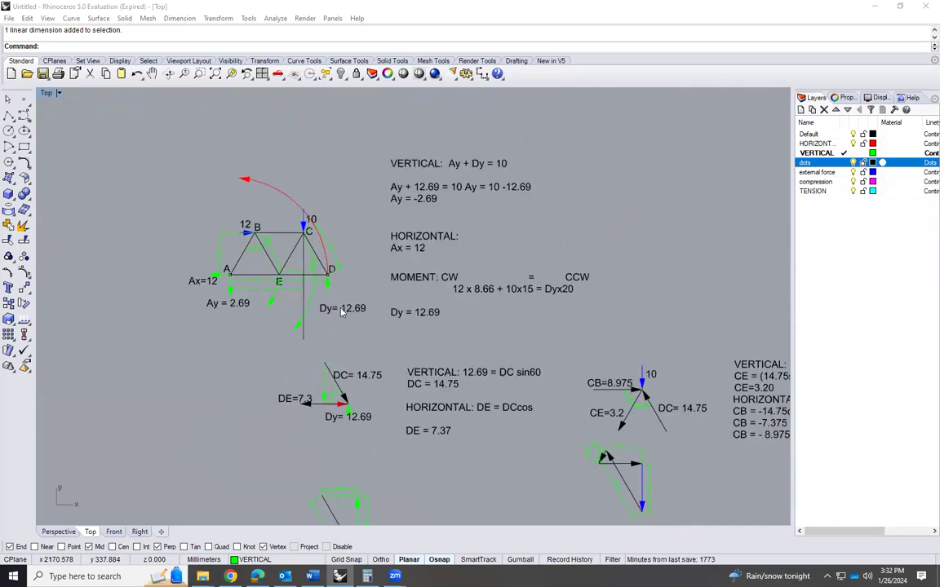
scroll(344, 457, down, 3)
scroll(356, 459, up, 2)
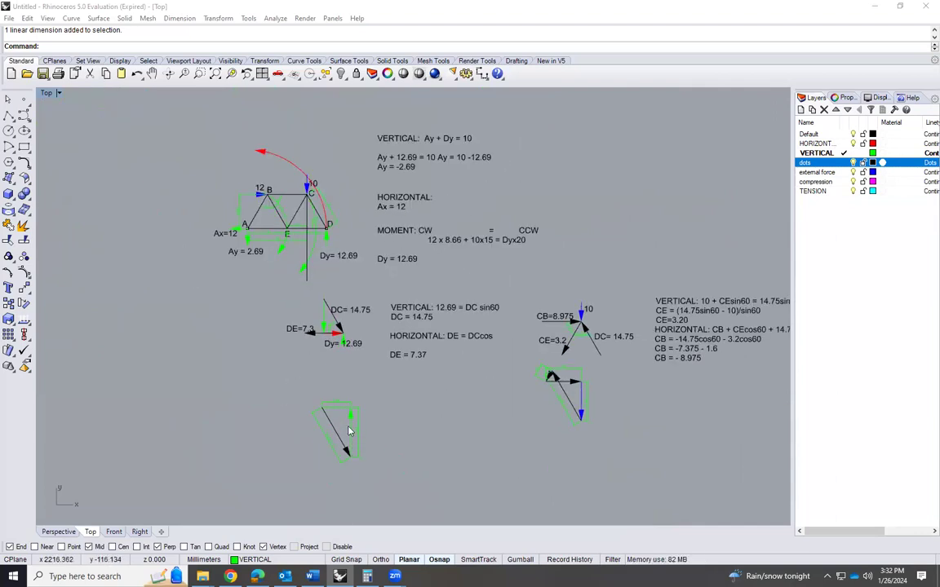
Compare joint D's dimensioned force polygon with the DC and DE forces calculated beside its free-body diagram
scroll(350, 419, up, 3)
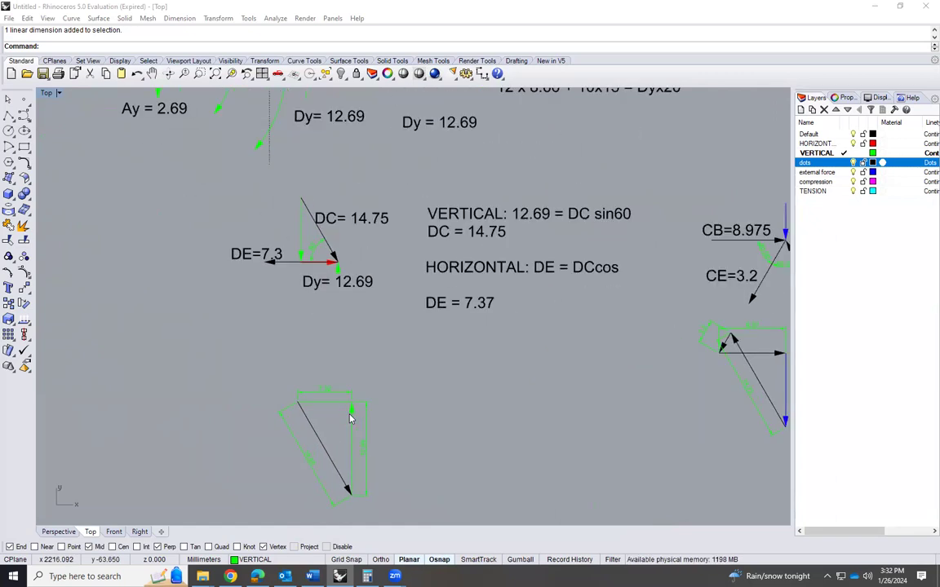
scroll(363, 455, up, 4)
scroll(360, 444, down, 8)
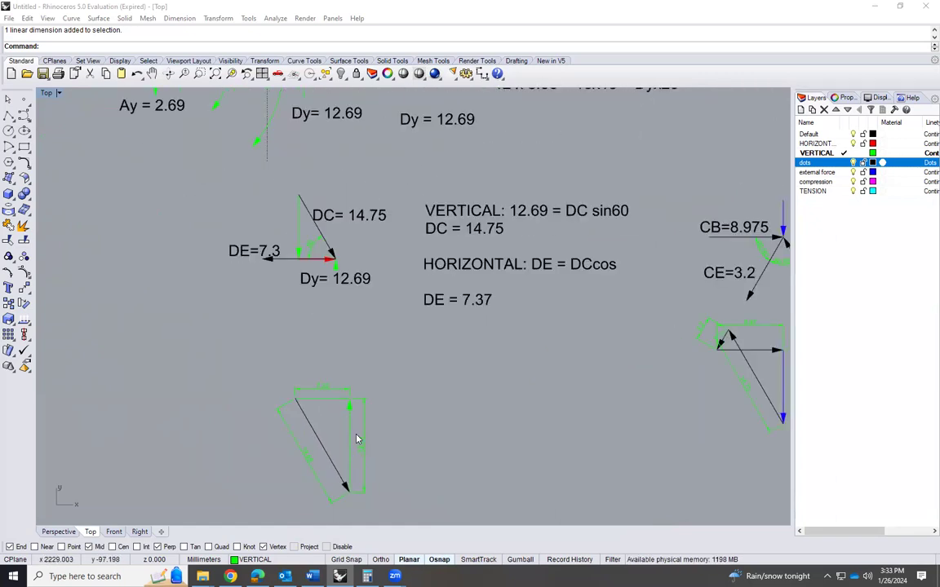
scroll(323, 192, up, 2)
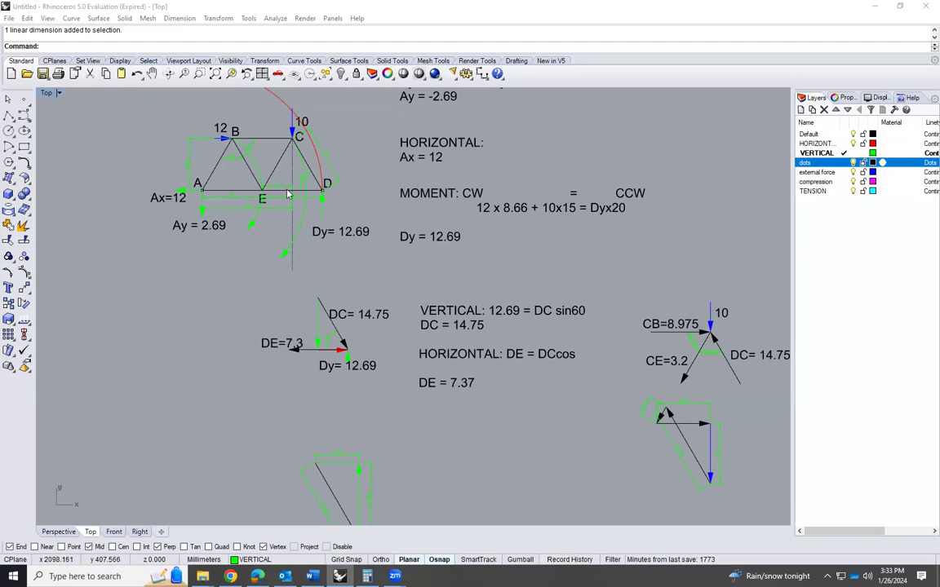
scroll(324, 480, up, 4)
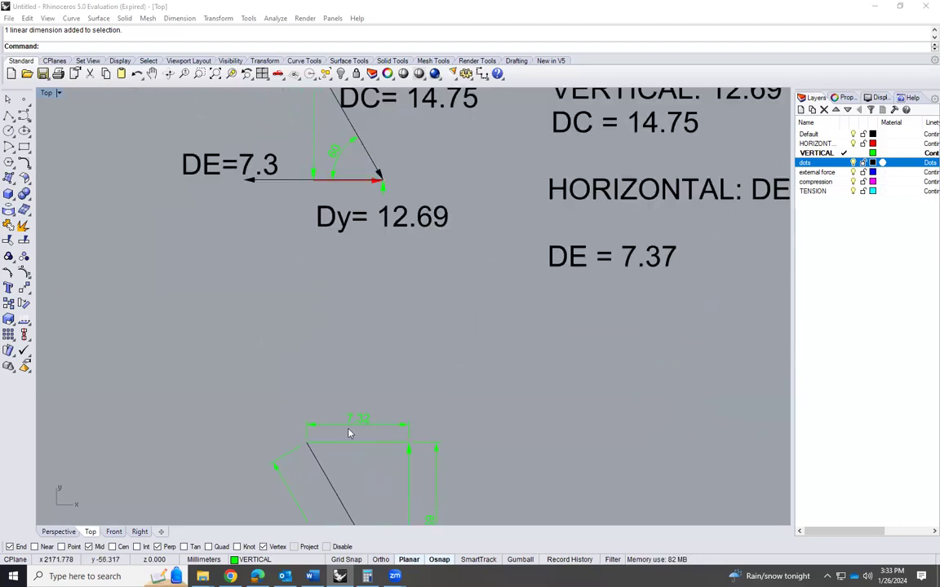
scroll(392, 364, down, 4)
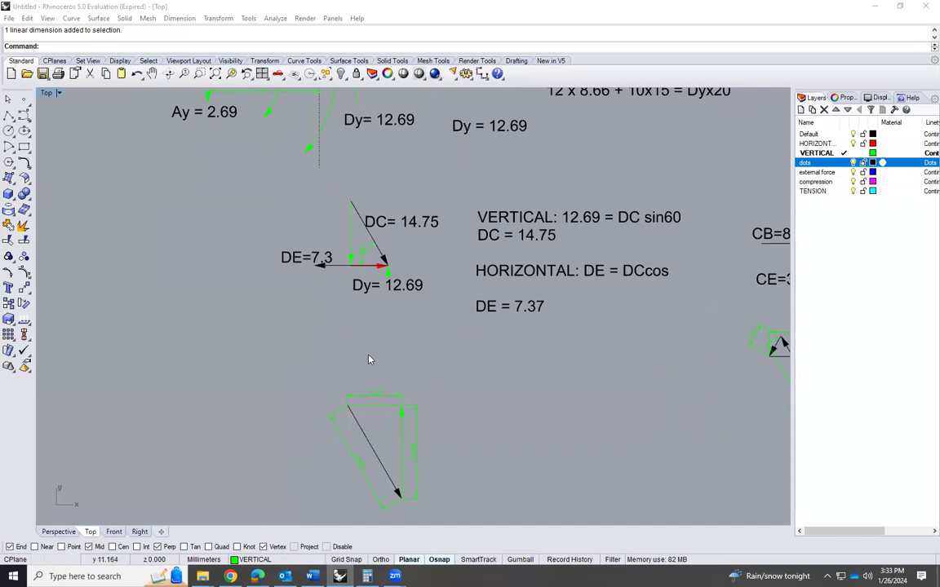
scroll(370, 359, down, 2)
scroll(347, 143, up, 2)
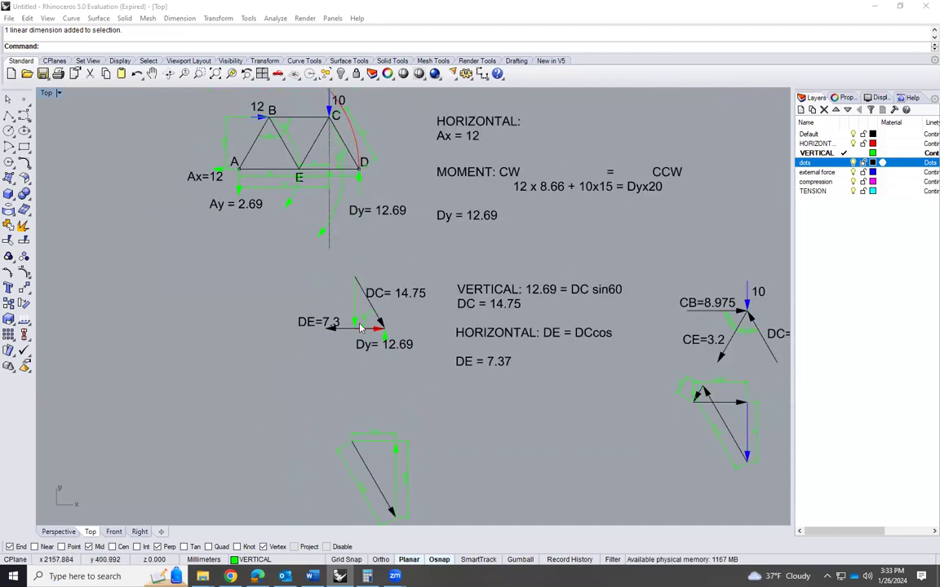
scroll(342, 302, down, 1)
scroll(344, 372, up, 3)
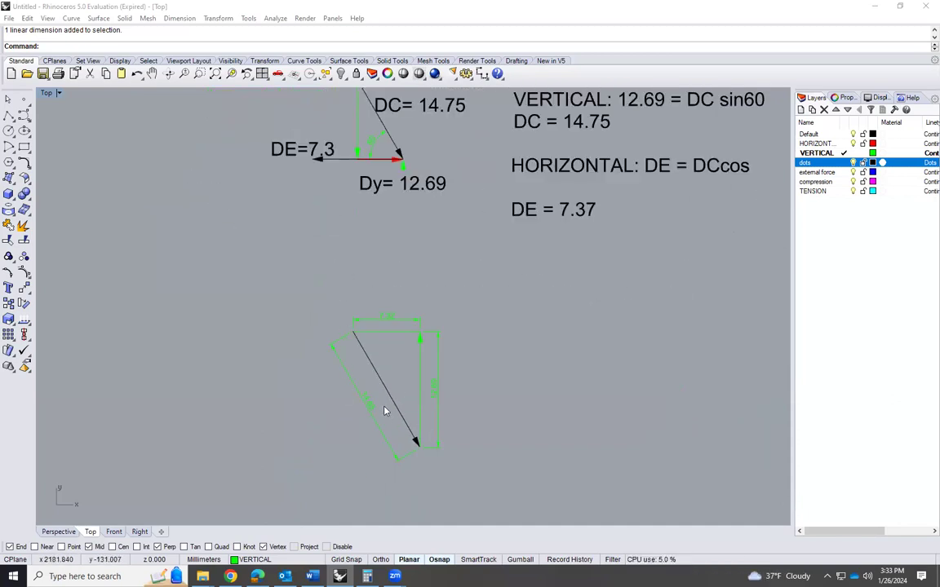
scroll(340, 418, down, 1)
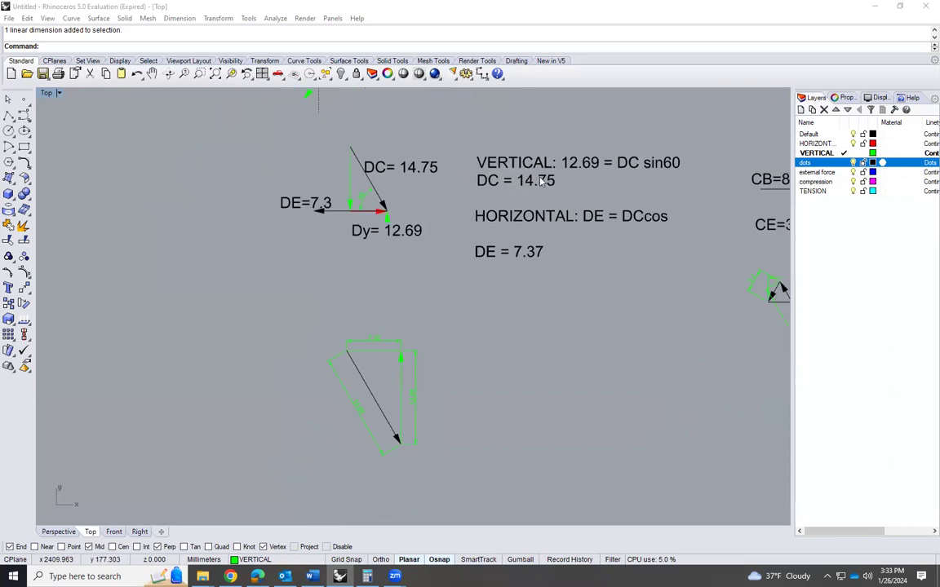
scroll(306, 340, down, 3)
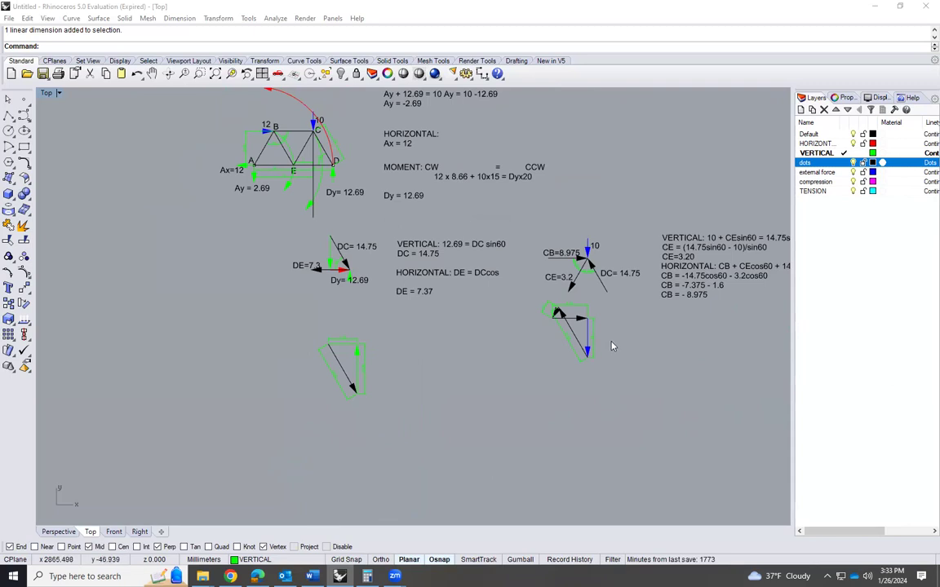
Compare the DC dimension in joint D's force polygon with the DC dimension in joint C's polygon
scroll(613, 346, up, 2)
scroll(392, 380, down, 1)
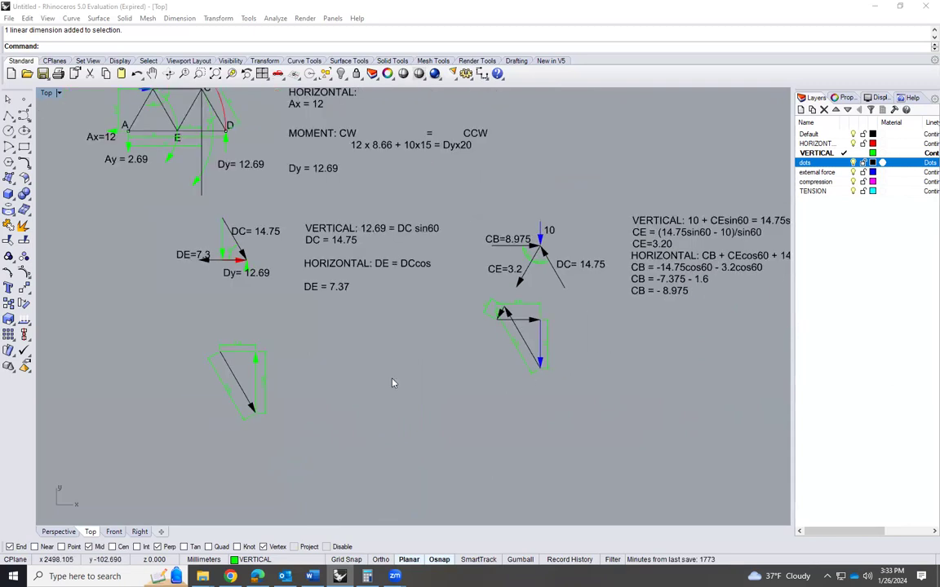
scroll(193, 406, up, 6)
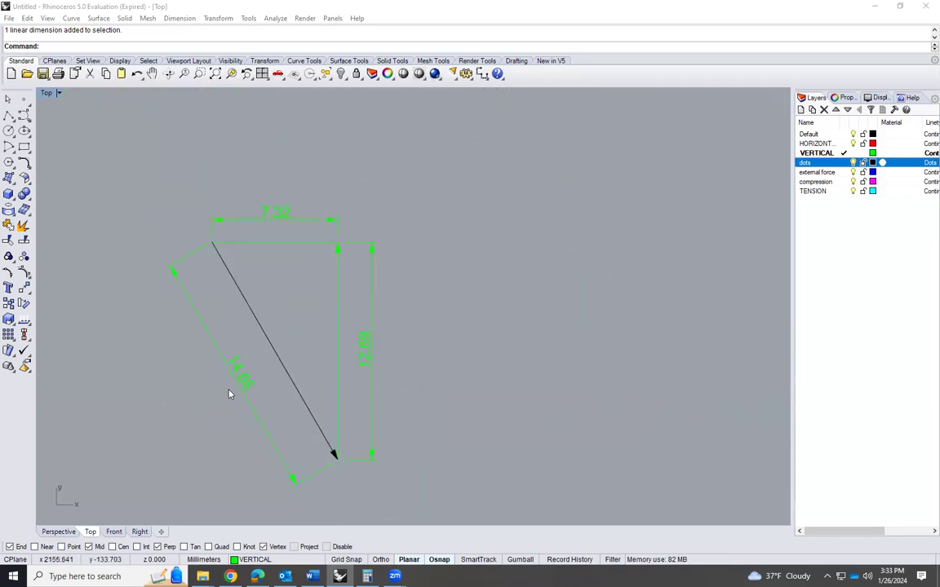
scroll(253, 383, up, 3)
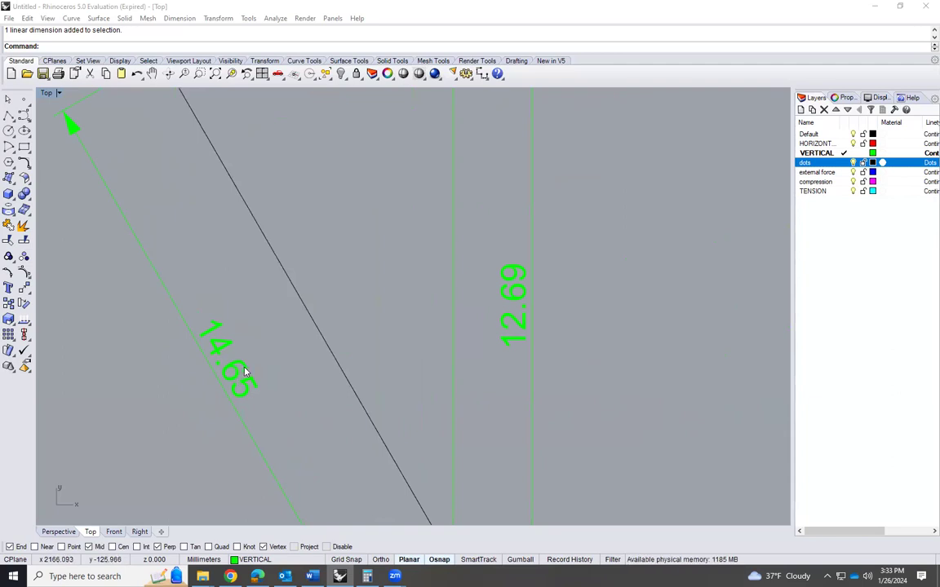
scroll(204, 377, down, 5)
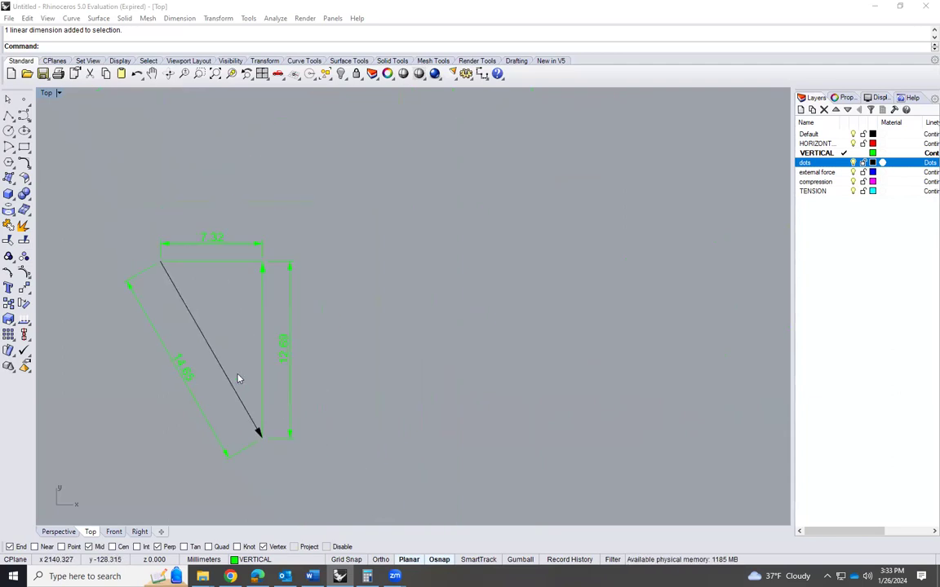
scroll(693, 281, up, 6)
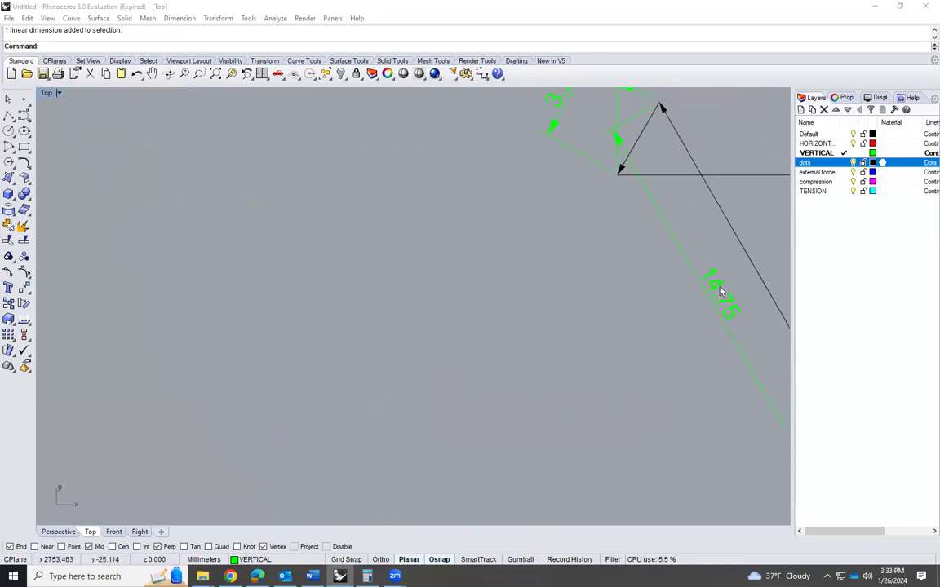
scroll(616, 300, down, 2)
scroll(644, 294, up, 1)
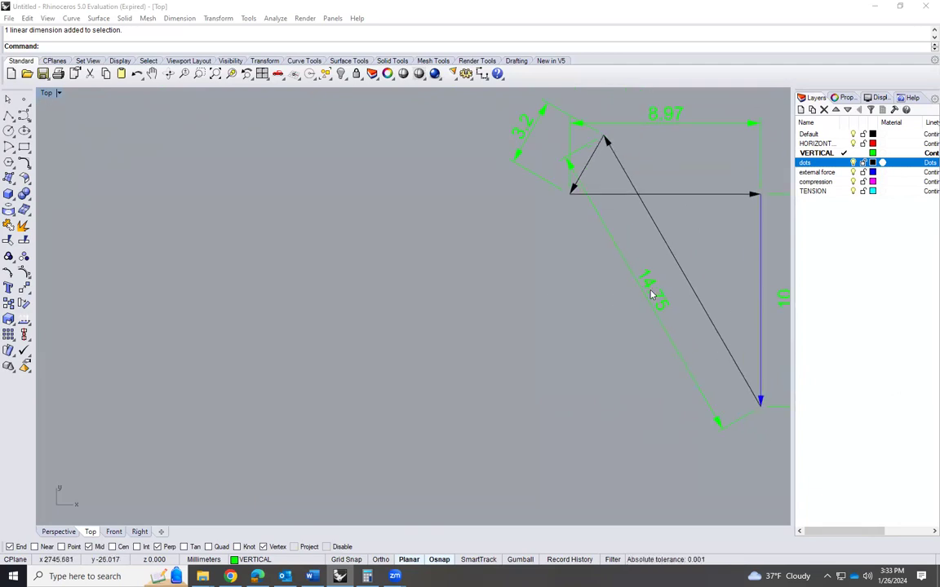
Review the force polygons and free-body diagrams of joints D and C, and the truss members meeting at joint B
scroll(661, 298, down, 7)
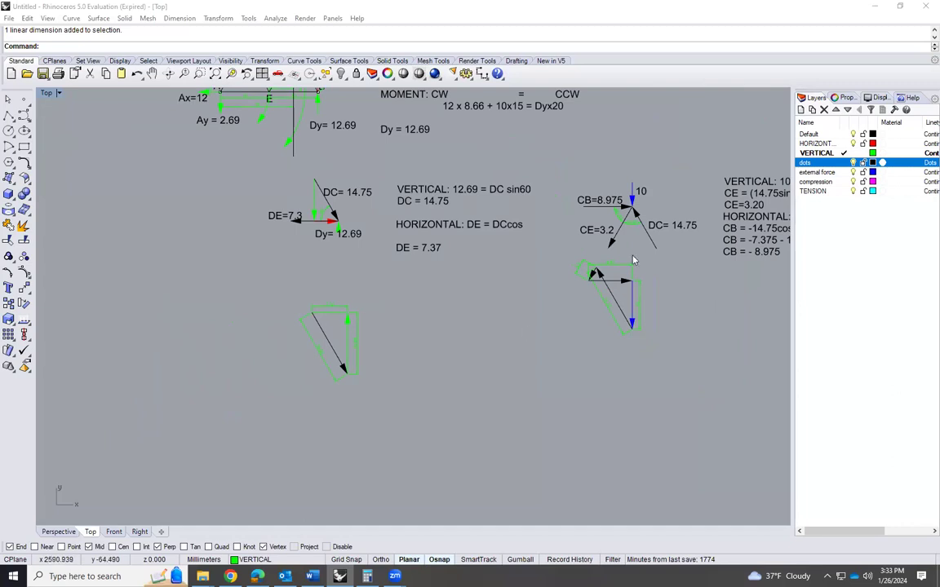
scroll(638, 270, up, 2)
scroll(518, 340, down, 2)
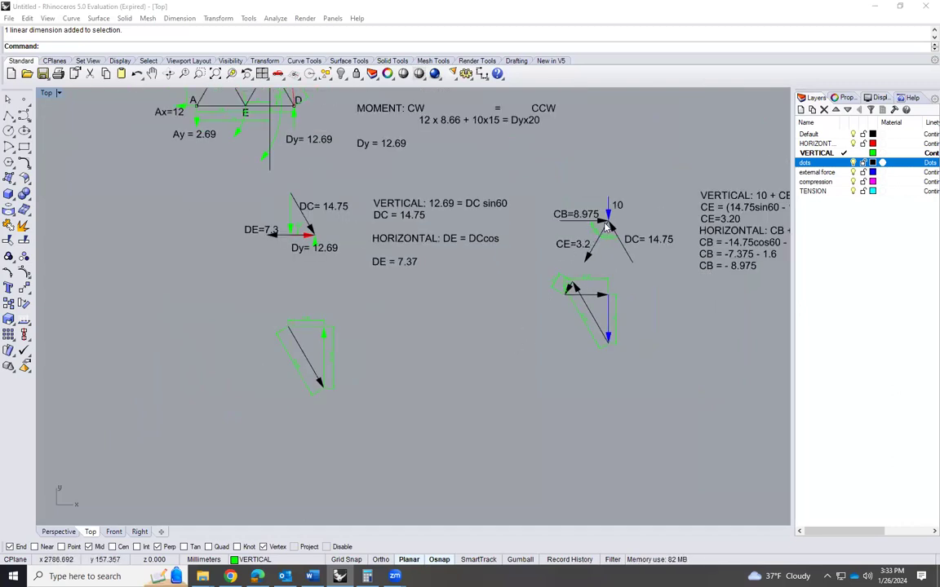
scroll(610, 223, up, 4)
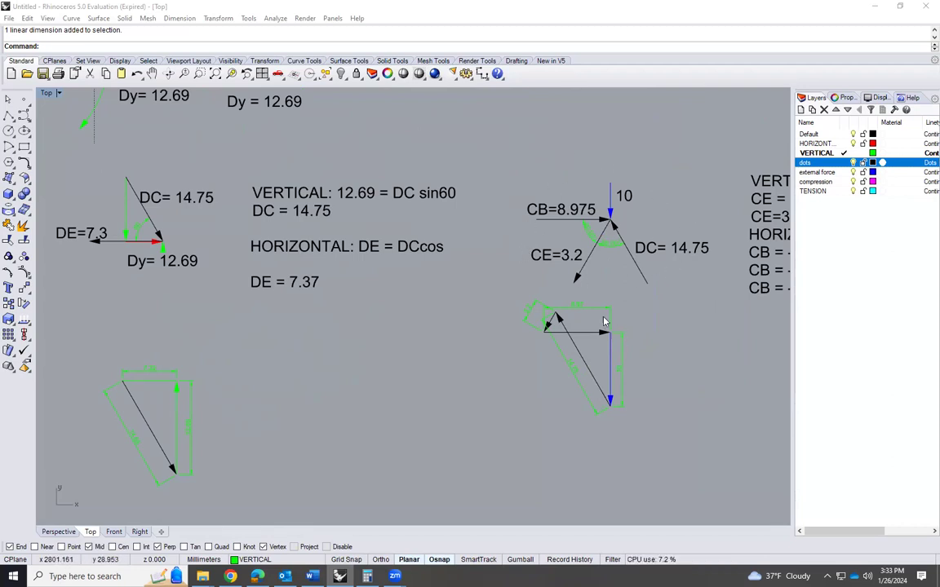
scroll(604, 319, down, 3)
scroll(604, 319, down, 2)
scroll(356, 187, up, 5)
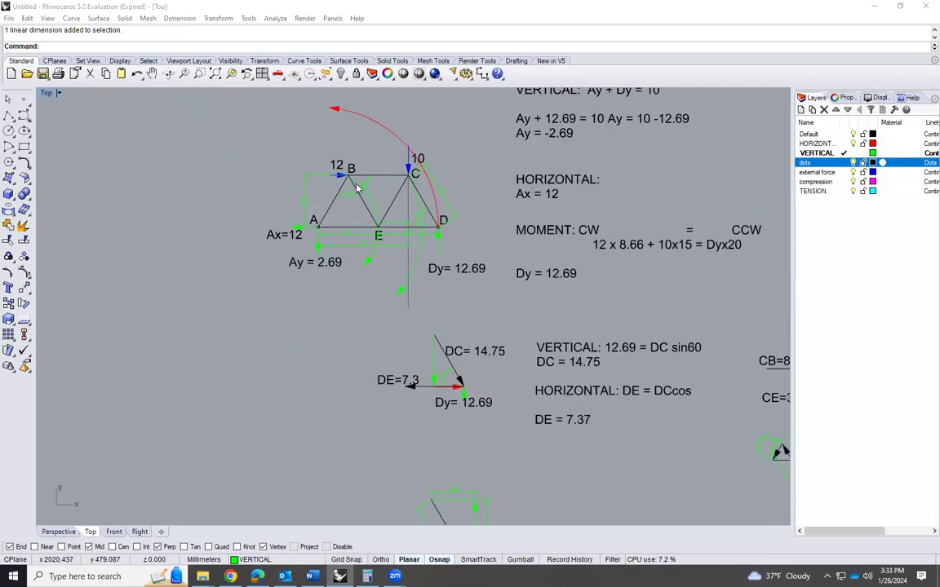
scroll(356, 187, up, 4)
click(326, 190)
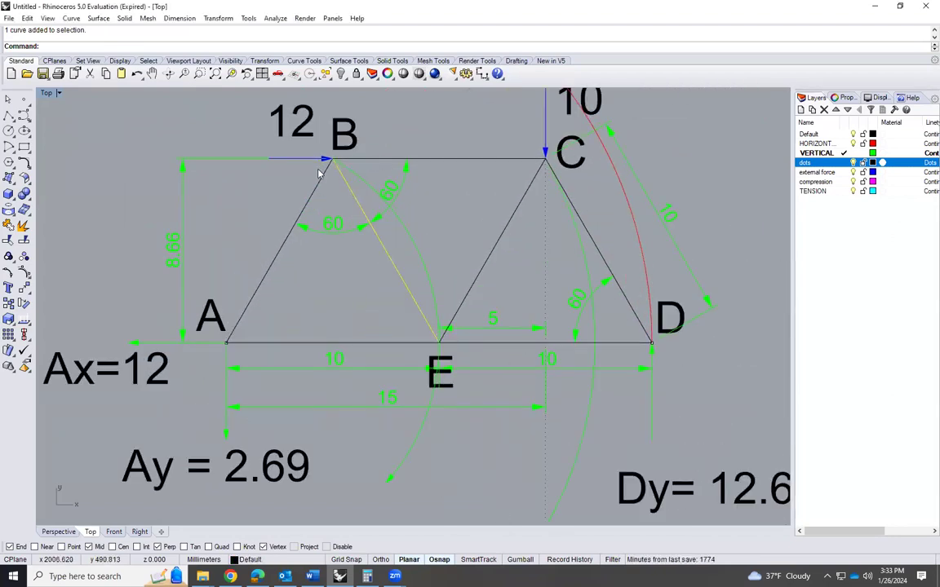
shift+click(313, 194)
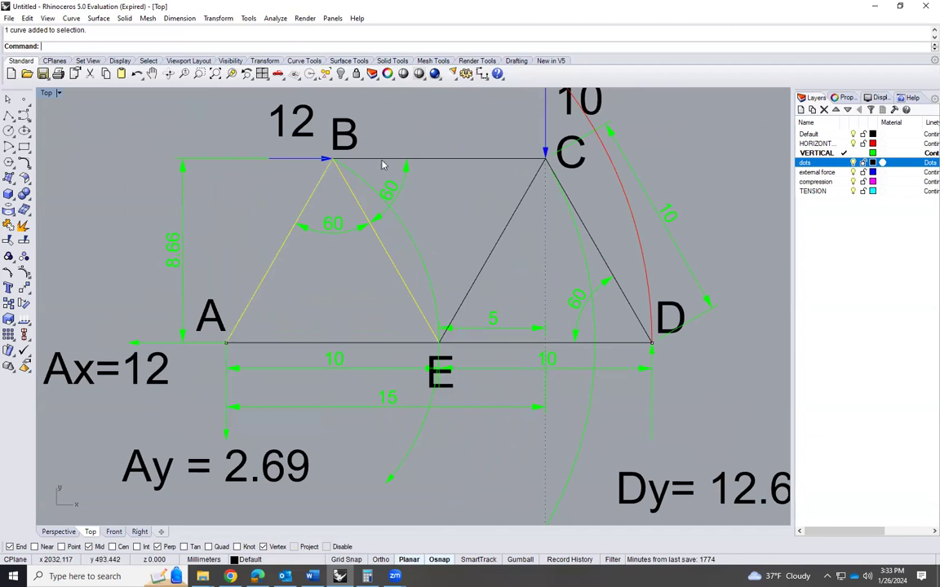
shift+click(379, 159)
shift+drag(267, 160, 328, 162)
key(ctrl+z)
click(262, 180)
Copy the blue 12 load arrow and members BC, BE and AB from joint B to the empty area below joint D's force polygon
drag(249, 178, 385, 157)
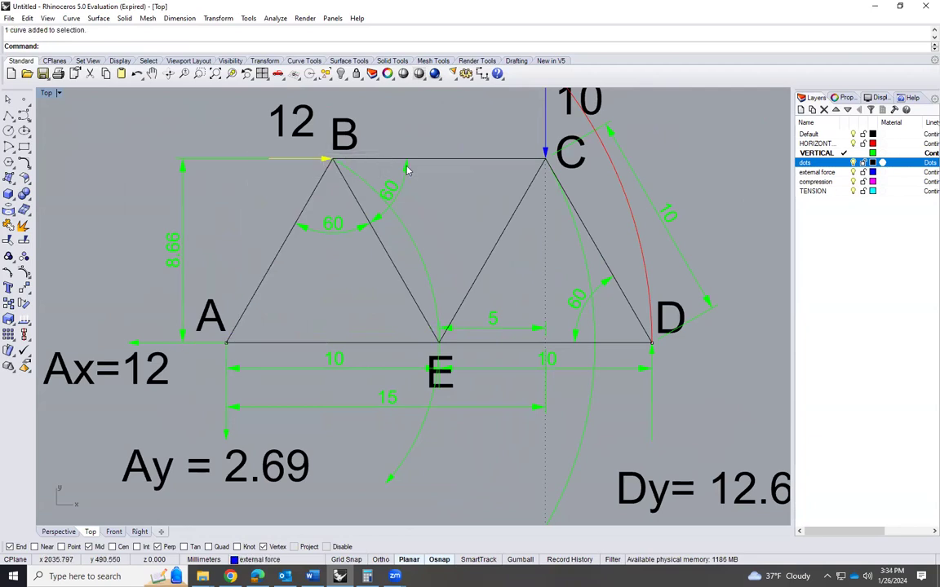
shift+click(495, 160)
shift+click(382, 243)
shift+click(277, 256)
scroll(336, 196, down, 2)
text(Copy)
key(Return)
scroll(339, 194, down, 6)
click(336, 182)
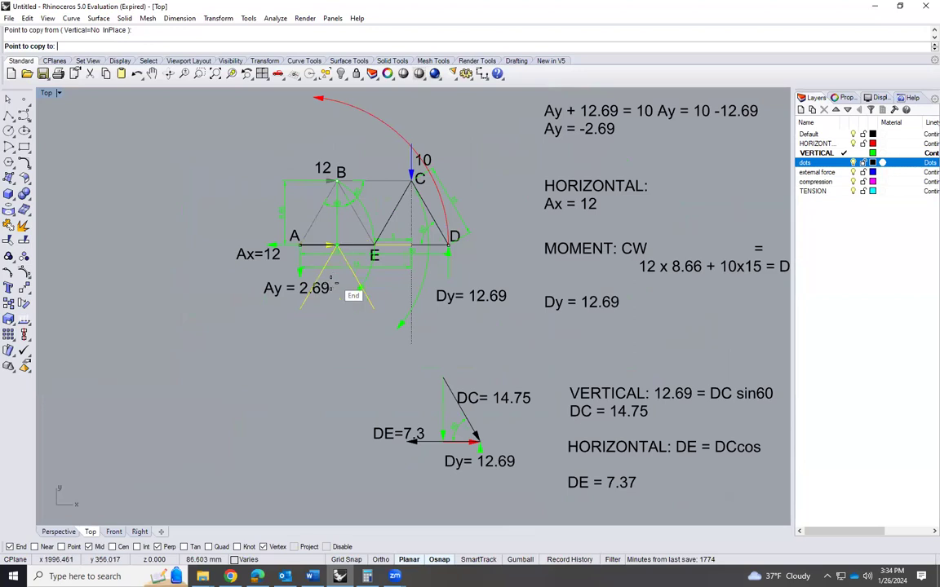
scroll(312, 285, down, 4)
scroll(323, 237, down, 4)
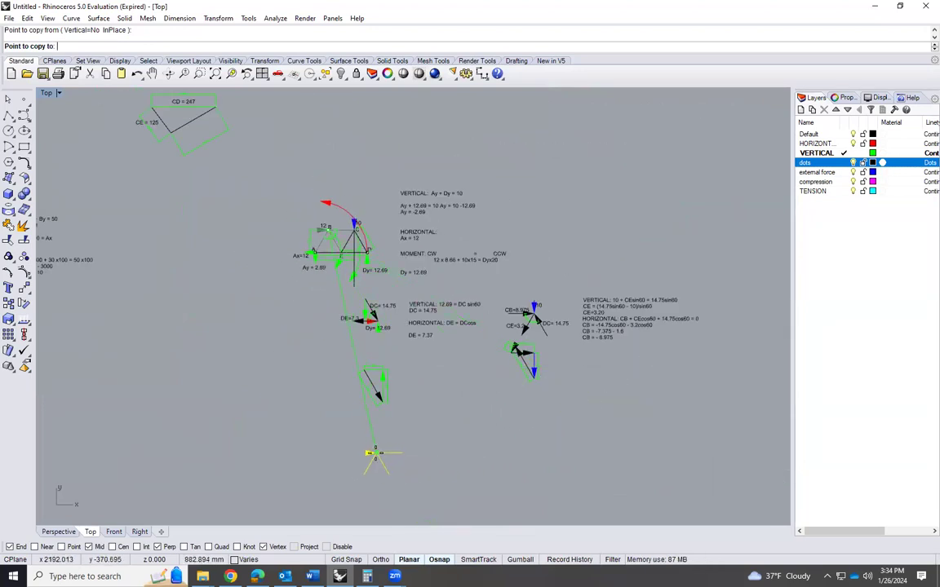
click(375, 459)
key(Return)
Copy the truss labels "12" and "B" onto the new joint B diagram, just above its load arrow and joint
scroll(294, 262, up, 5)
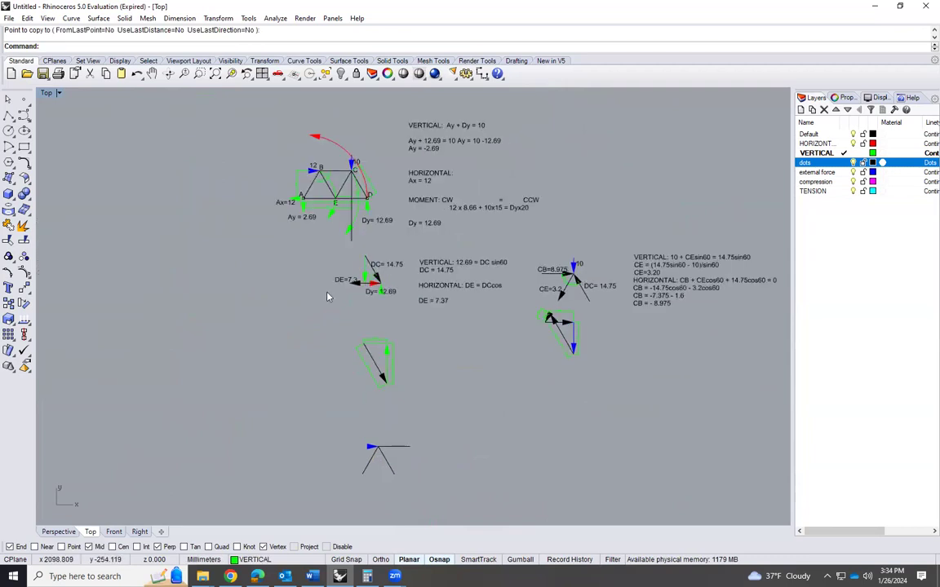
scroll(323, 173, up, 2)
click(325, 157)
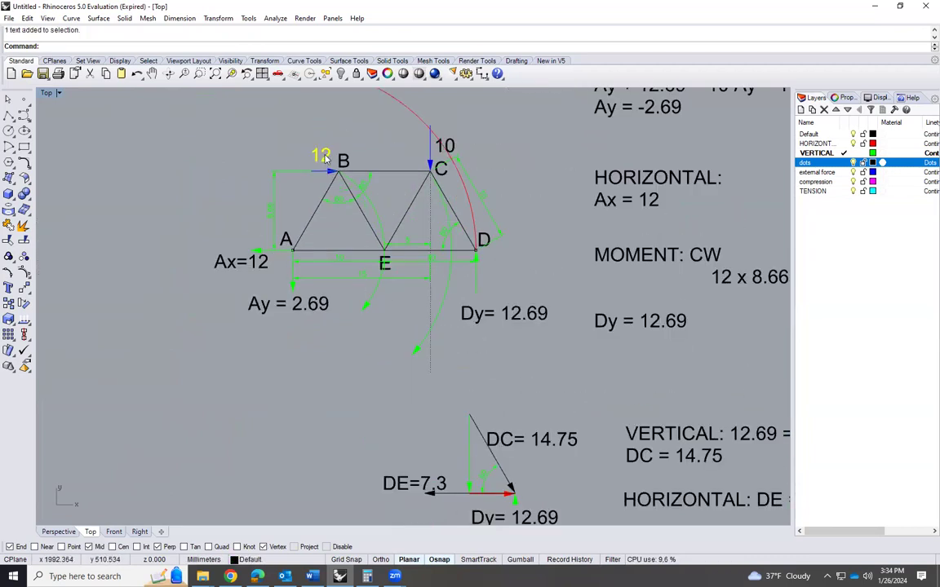
shift+click(345, 160)
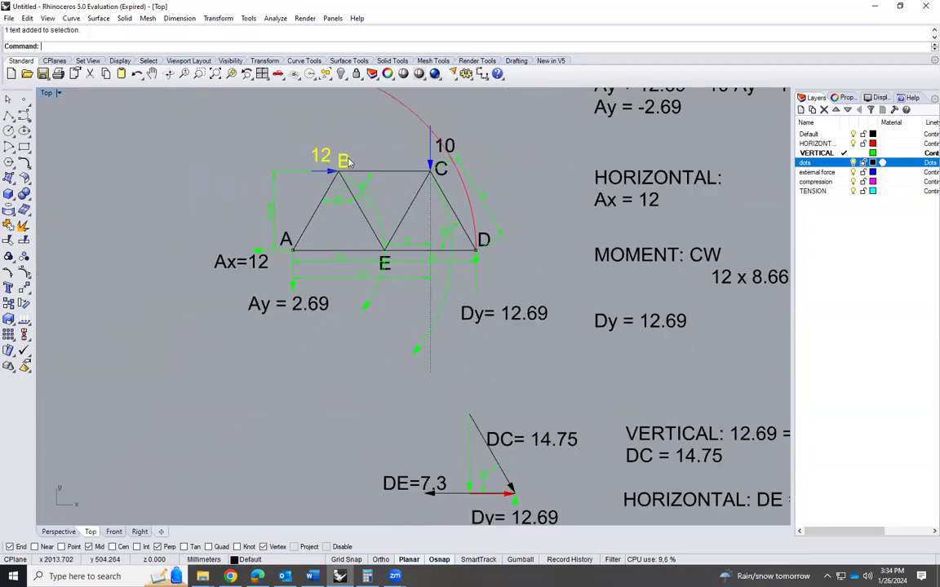
text(Copy)
key(Return)
click(339, 169)
scroll(329, 173, down, 4)
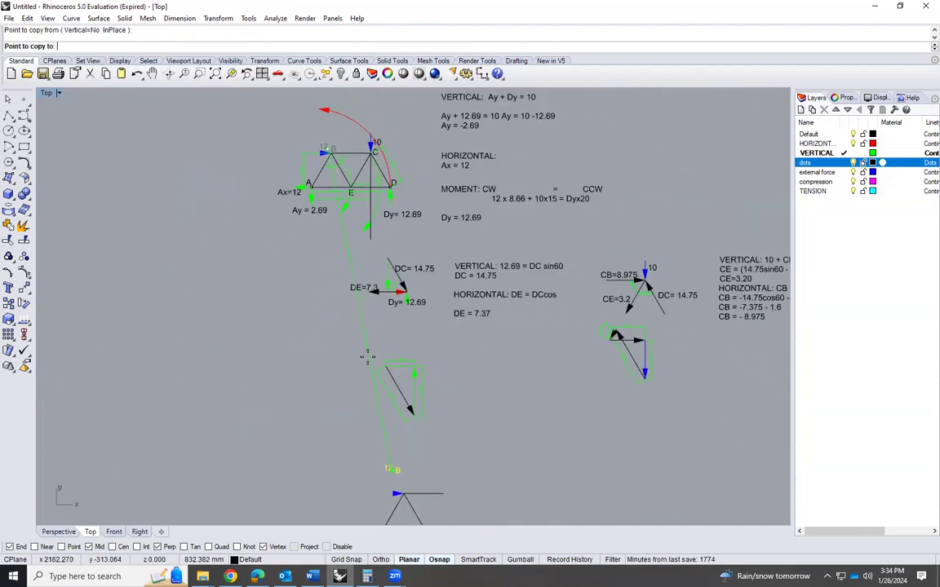
scroll(371, 367, down, 1)
scroll(391, 478, up, 6)
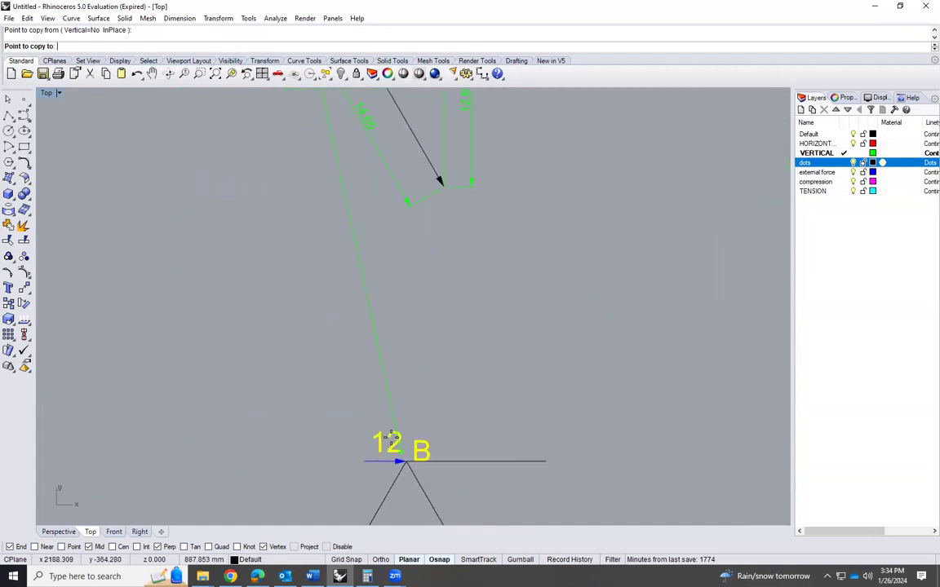
click(387, 446)
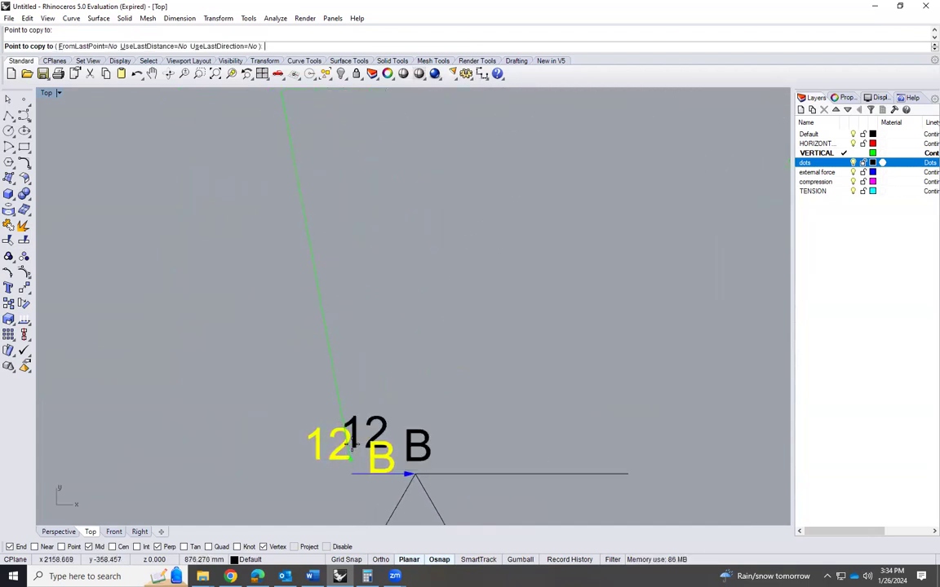
key(Return)
Move the copied "12" label to the tail end of the blue load arrow in joint B's diagram
click(376, 447)
scroll(353, 366, down, 4)
text(move)
key(Return)
click(339, 375)
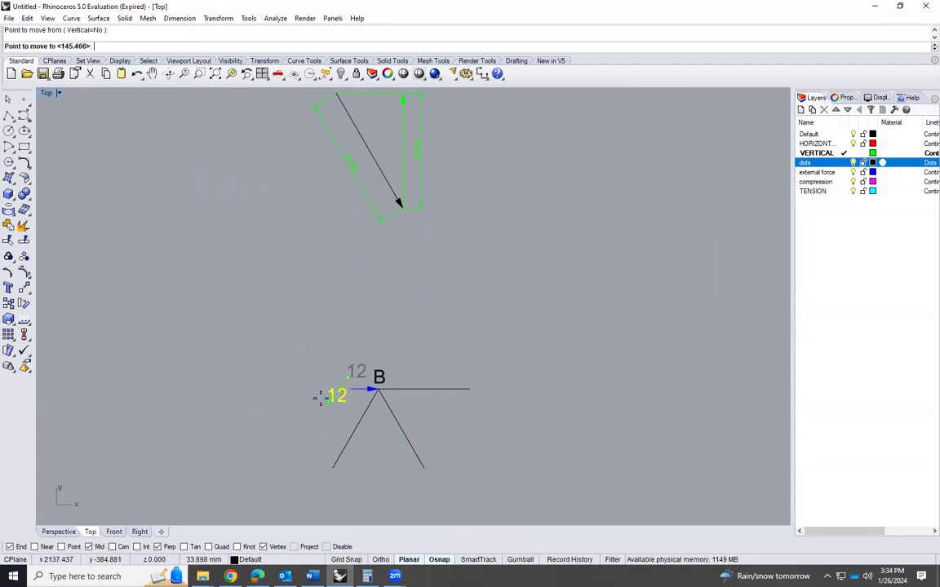
click(315, 392)
Examine joint B in the truss and joint C's free-body diagram for the member force already solved
scroll(390, 412, up, 5)
scroll(384, 382, down, 5)
scroll(383, 382, down, 3)
scroll(360, 158, down, 3)
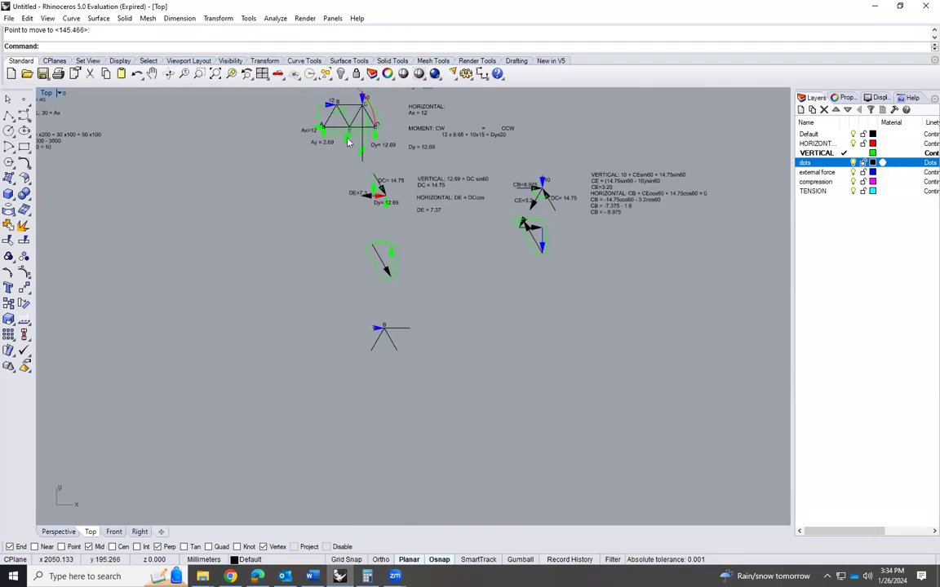
scroll(329, 91, up, 5)
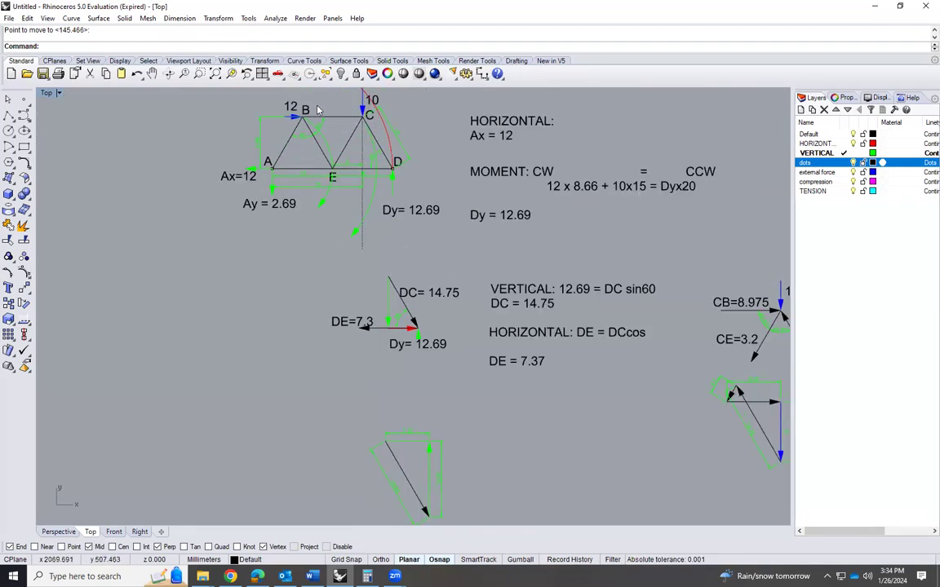
scroll(310, 118, down, 2)
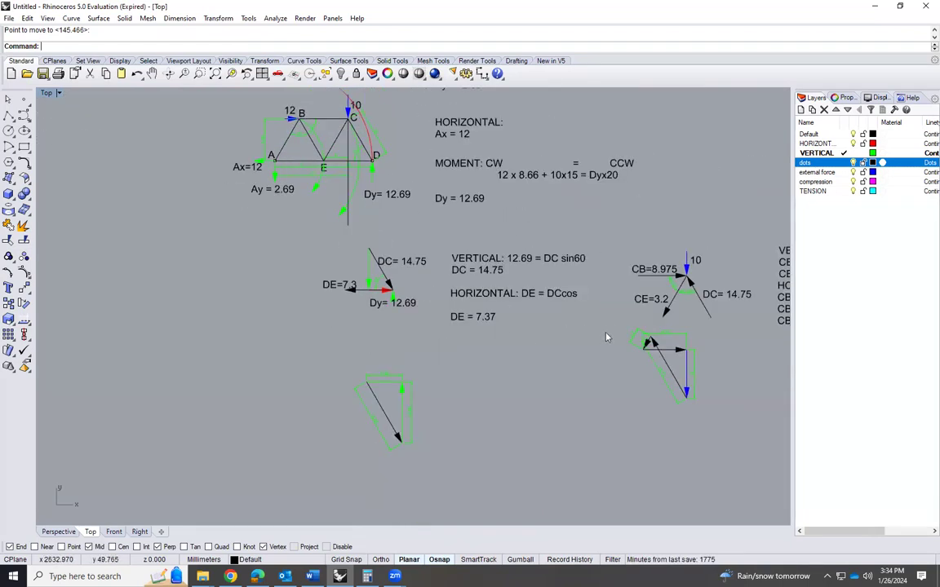
scroll(365, 294, down, 1)
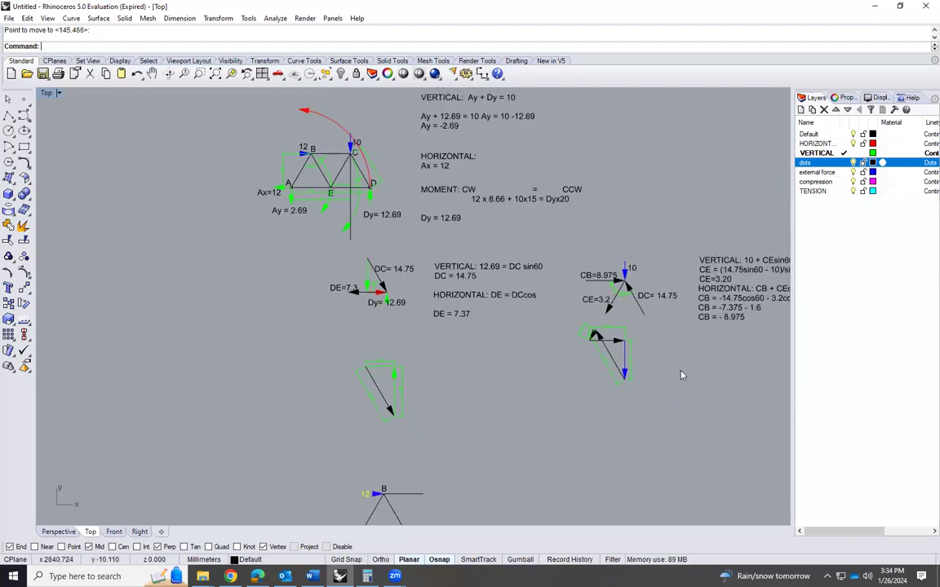
scroll(629, 326, up, 6)
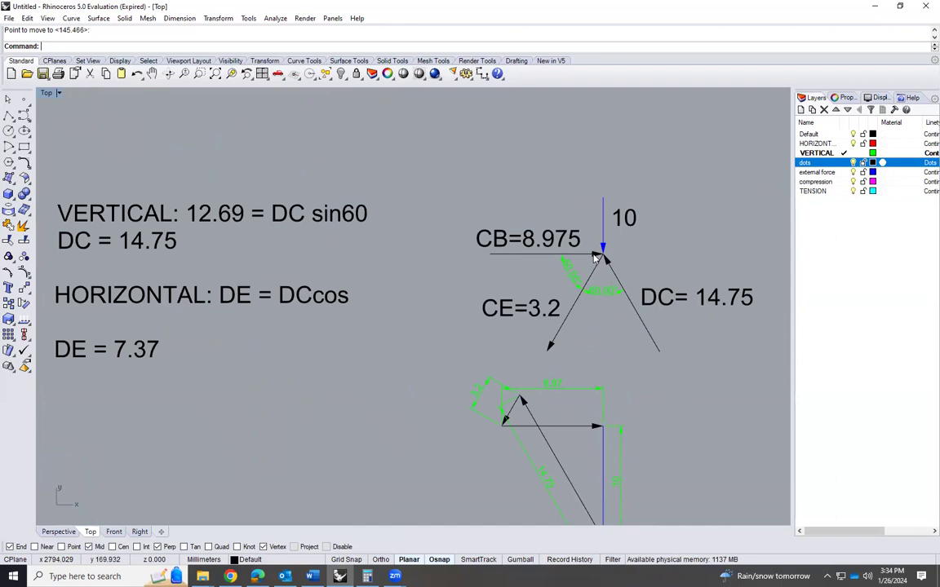
Copy the "CB=8.975" label from joint C's free-body diagram to just above the horizontal member in joint B's diagram
click(562, 244)
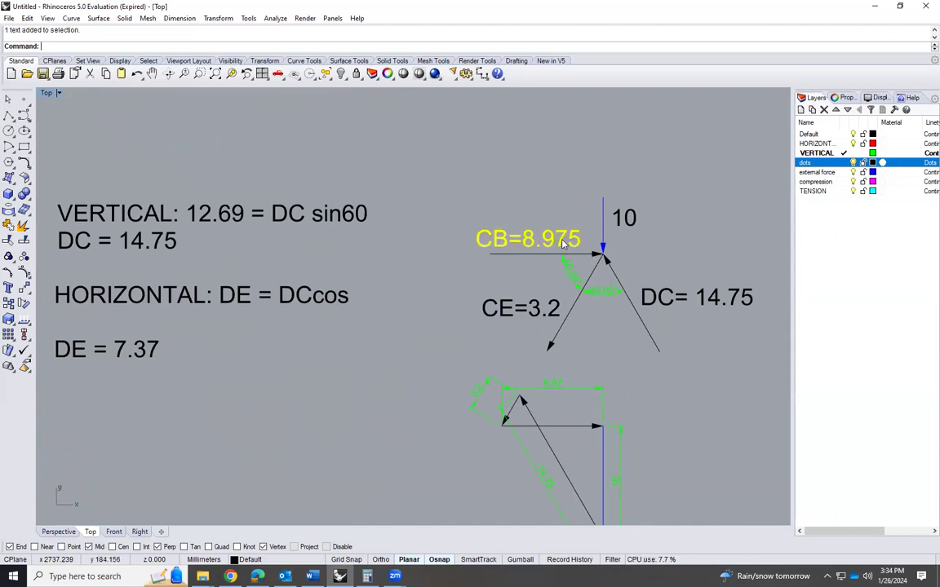
text(opy)
key(Return)
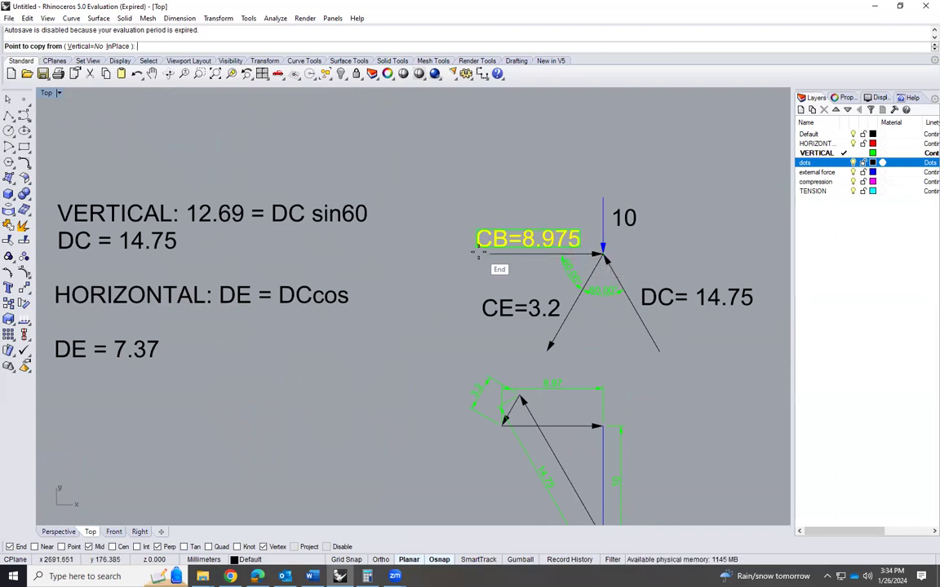
click(479, 254)
scroll(447, 276, down, 5)
scroll(373, 487, up, 3)
scroll(330, 469, up, 5)
click(279, 450)
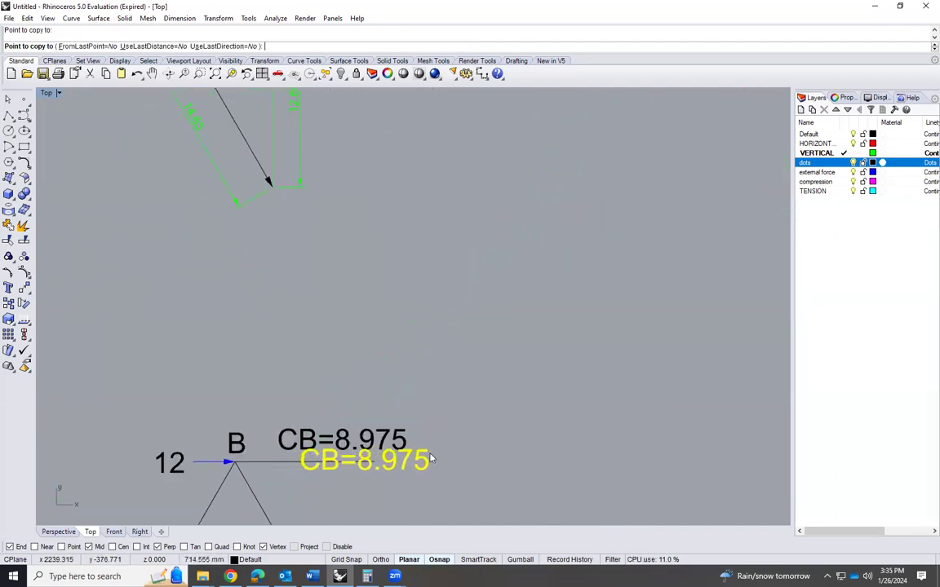
key(Return)
Add an arrowhead to the joint B end of the horizontal CB member so that it points into the joint
text(arro)
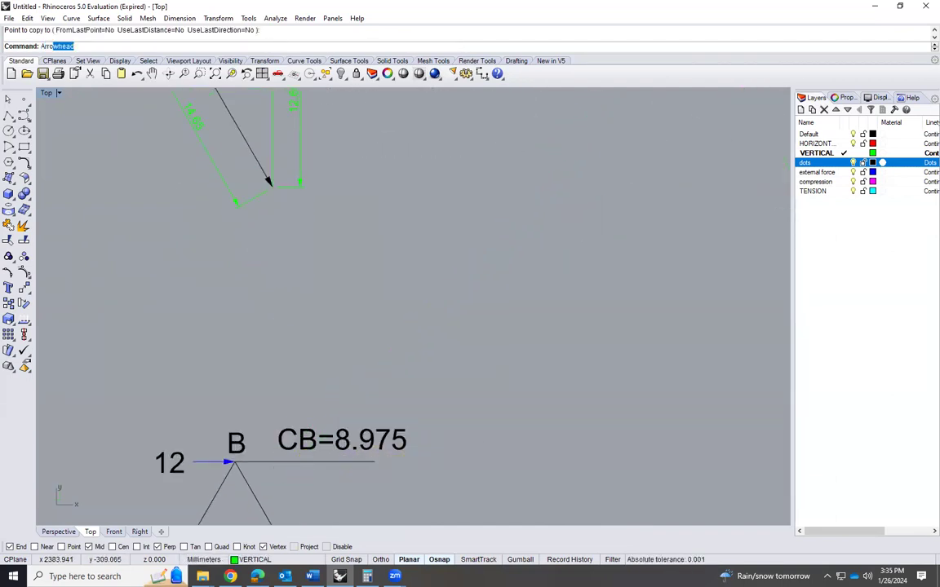
text(w)
key(Return)
click(245, 464)
scroll(433, 311, down, 4)
scroll(350, 437, up, 10)
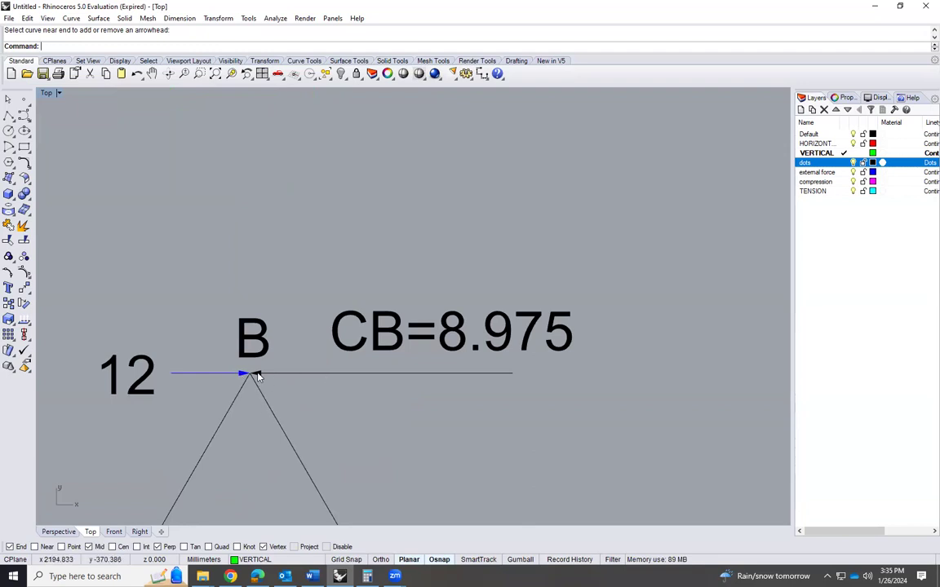
Compare the CB arrow's direction at joint B with its direction in joint C's free-body diagram
scroll(259, 351, down, 8)
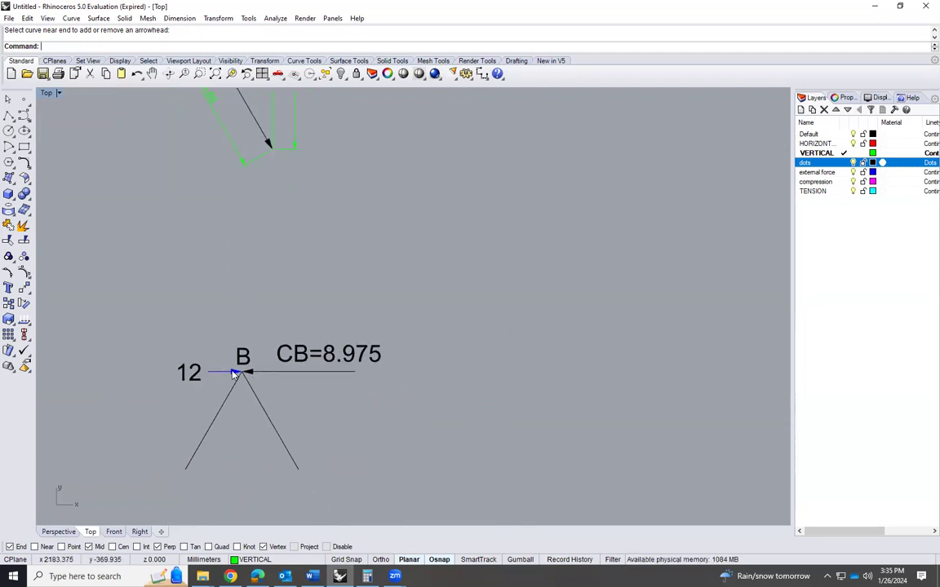
scroll(490, 190, up, 5)
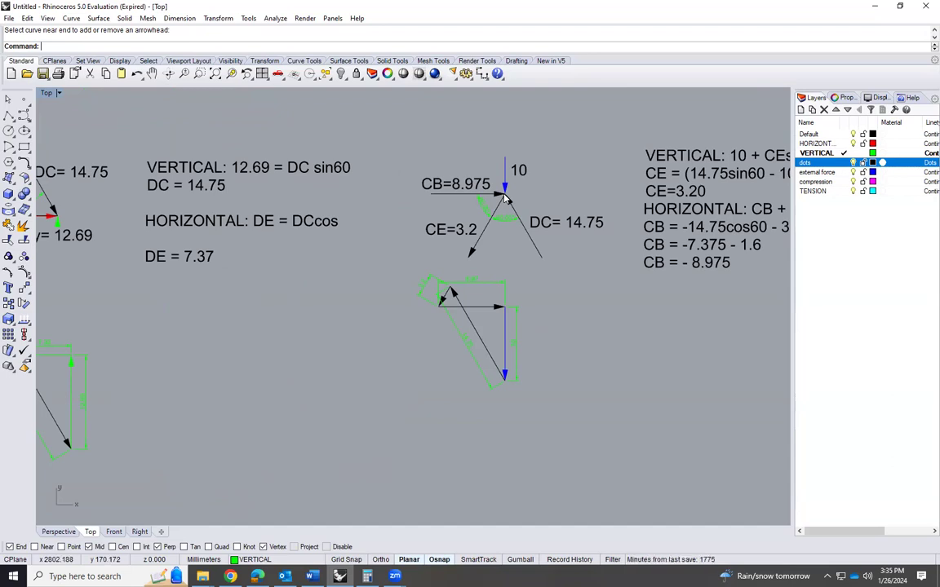
scroll(457, 193, up, 5)
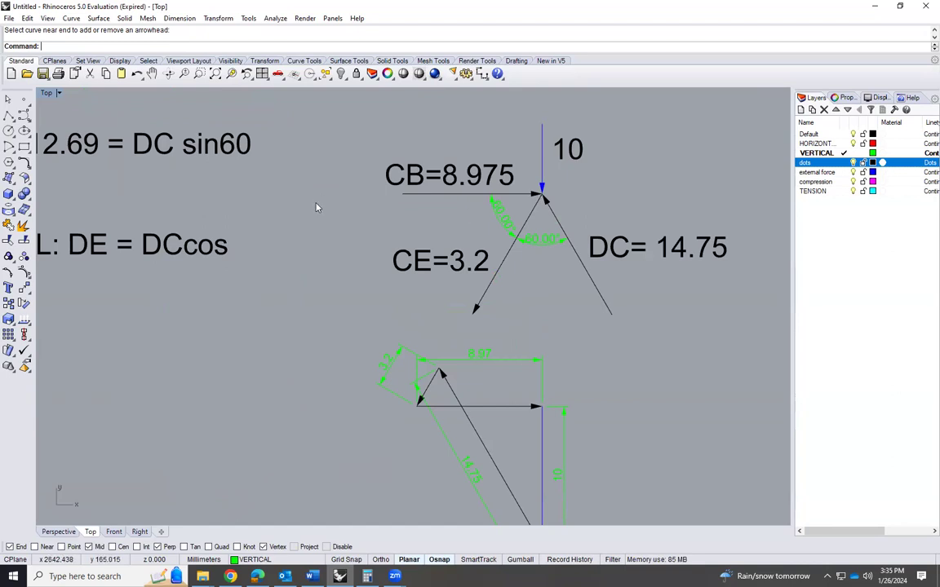
scroll(317, 207, down, 2)
scroll(594, 297, down, 4)
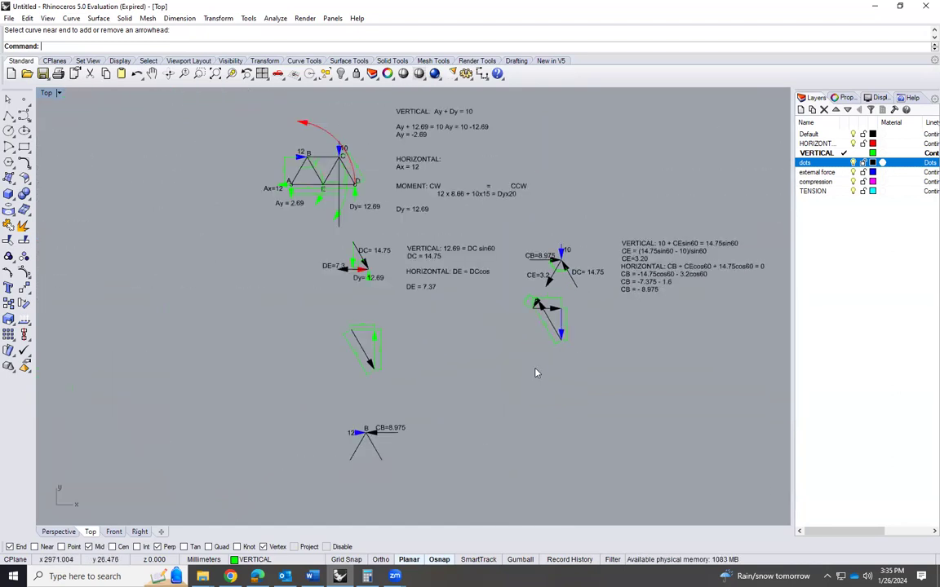
scroll(335, 457, up, 5)
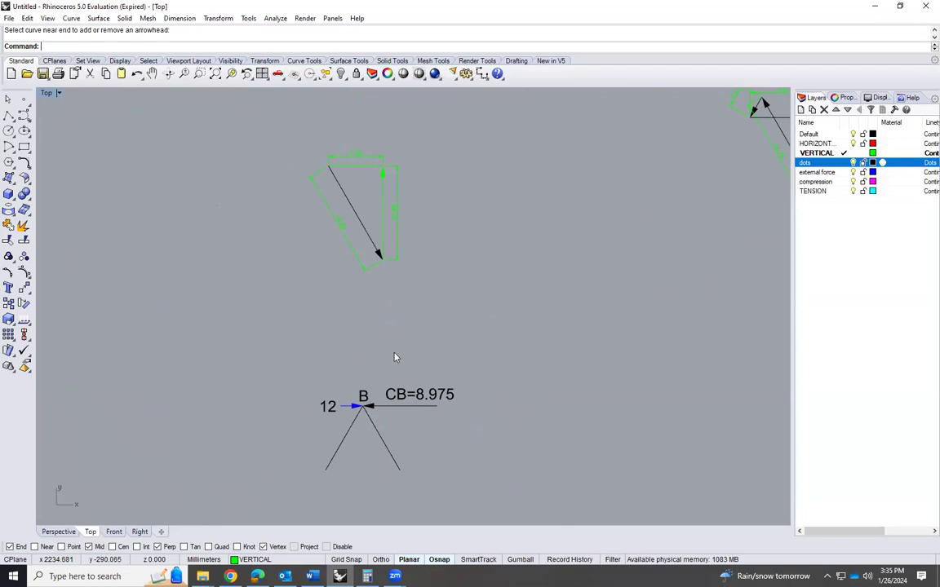
scroll(393, 435, up, 2)
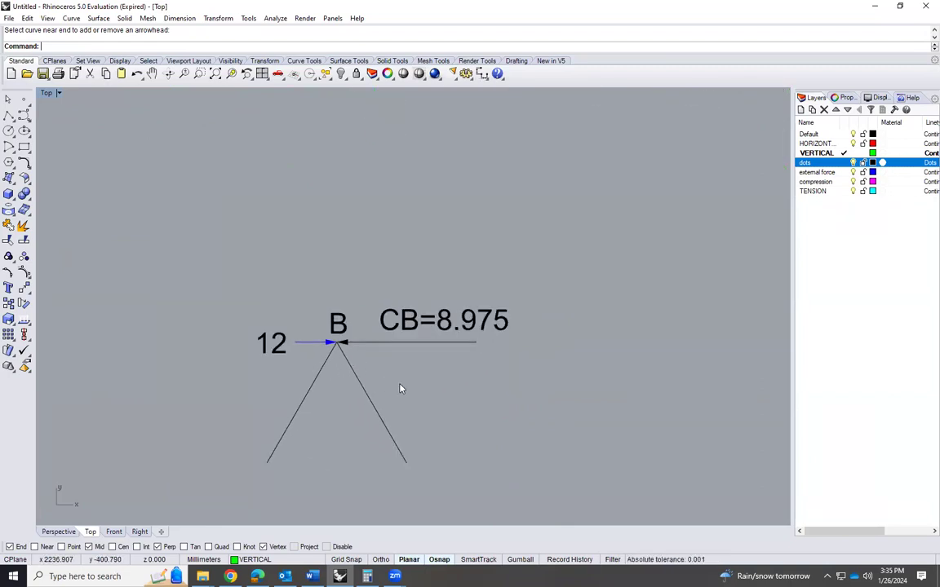
Add arrowheads to the upper ends of both sloped members in joint B's diagram, pointing into the joint
key(Return)
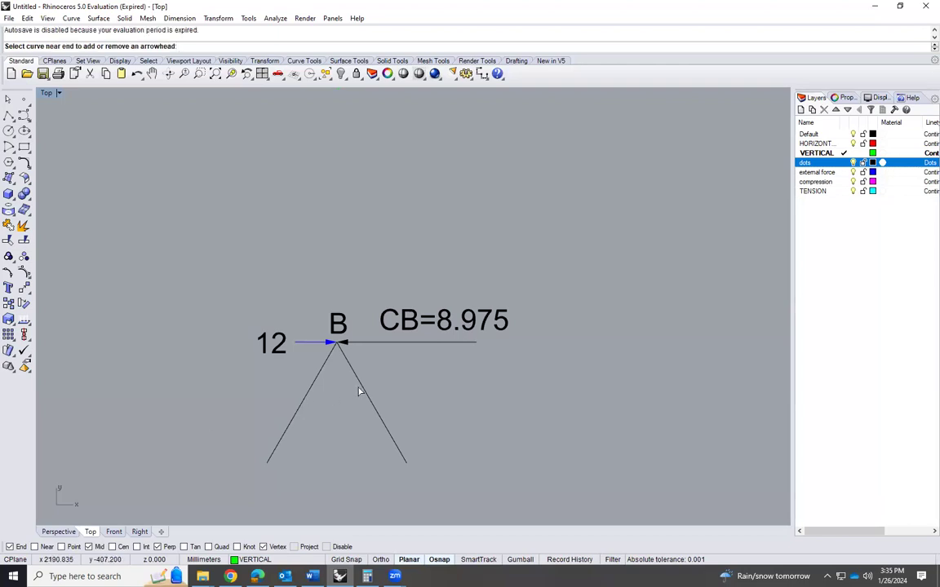
click(360, 401)
key(Return)
click(306, 403)
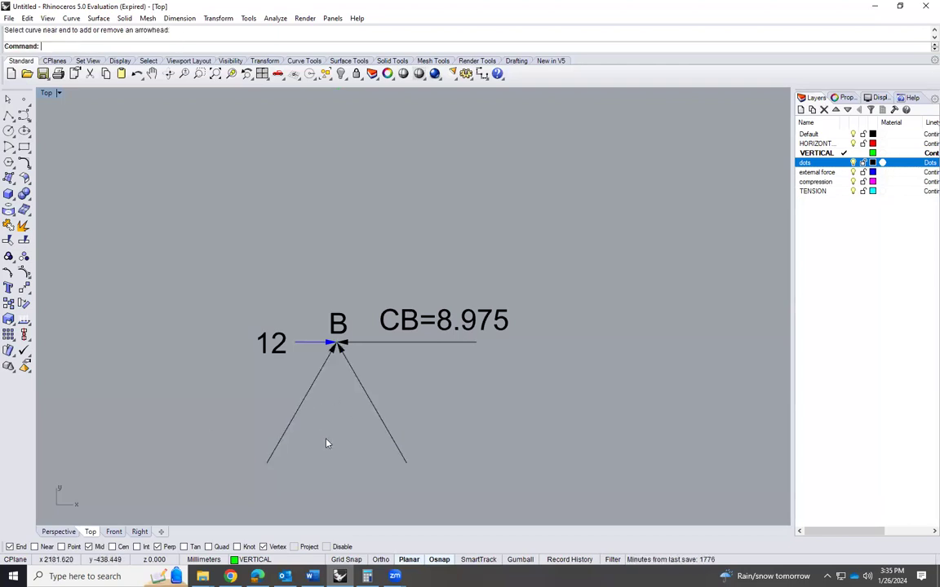
scroll(345, 405, up, 2)
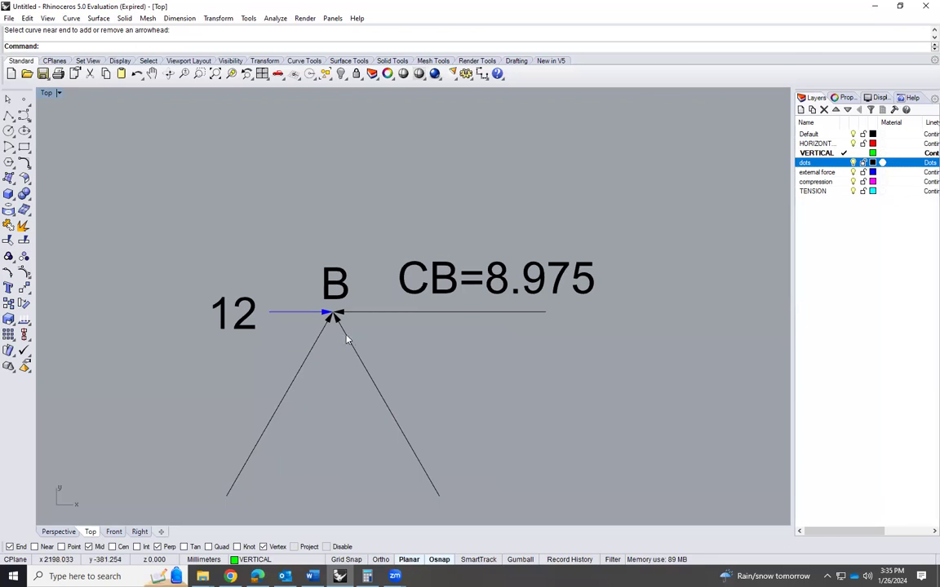
Review the forces at joint B's free-body diagram, and examine the main truss diagram's members, loads and support reactions around joints A and B
scroll(344, 337, up, 1)
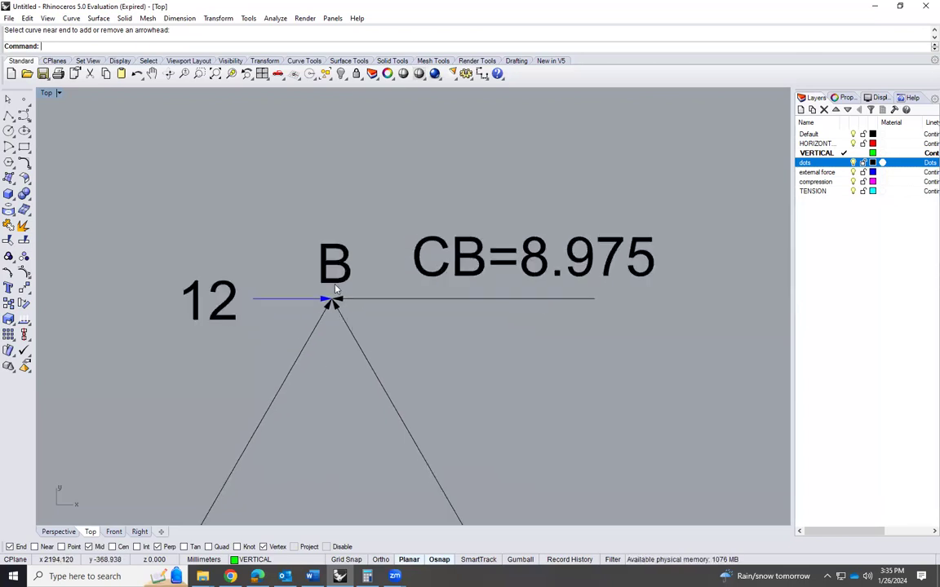
scroll(333, 281, down, 2)
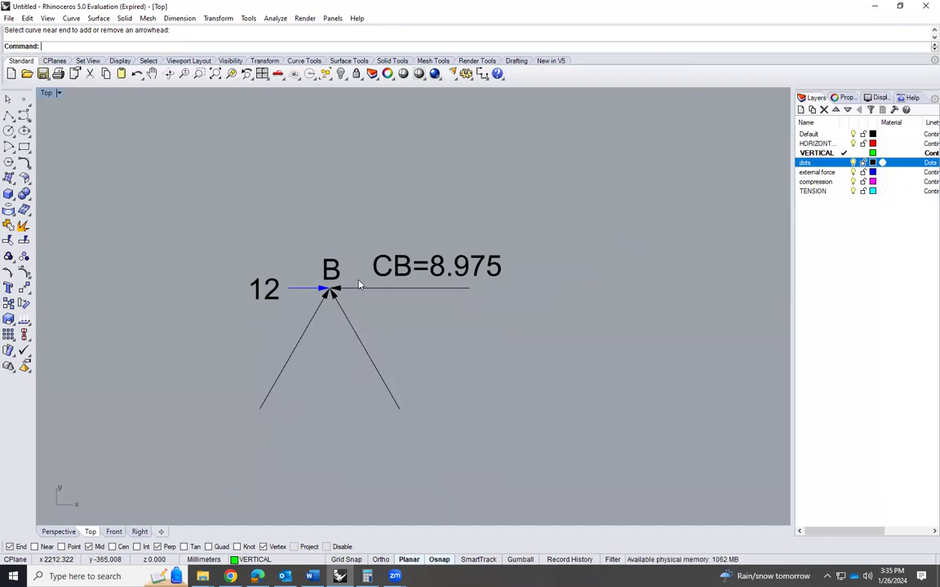
scroll(325, 282, down, 3)
scroll(325, 281, down, 2)
scroll(323, 287, up, 4)
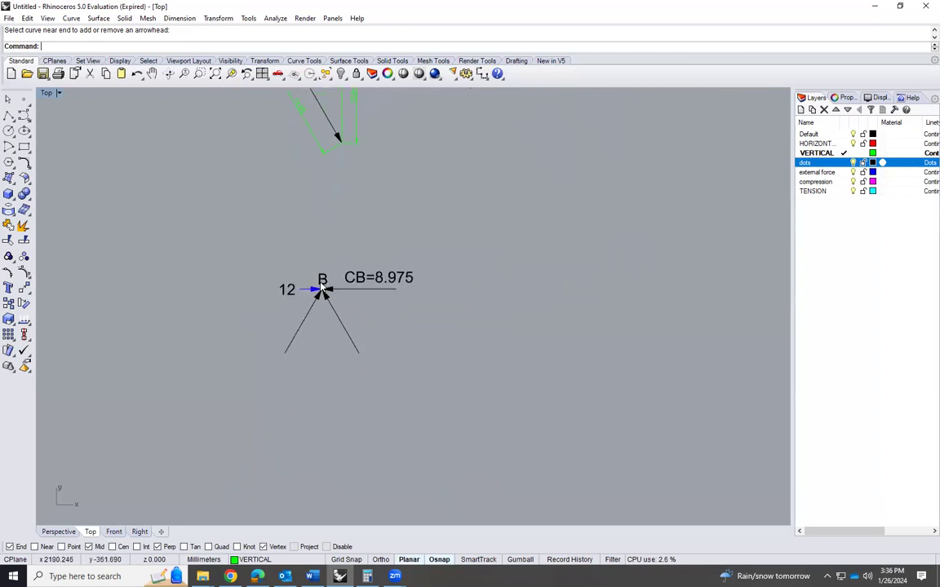
scroll(323, 310, down, 6)
scroll(285, 163, up, 6)
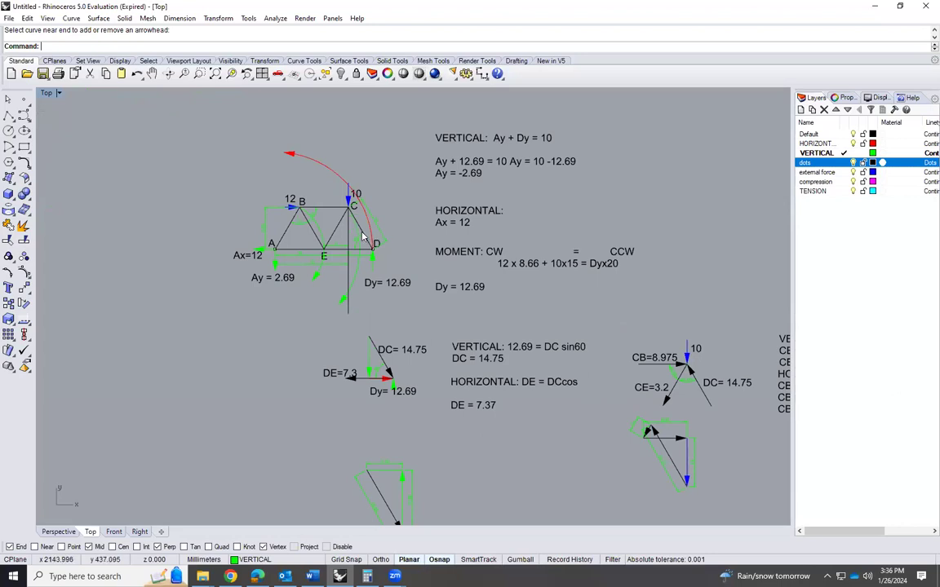
scroll(363, 236, up, 1)
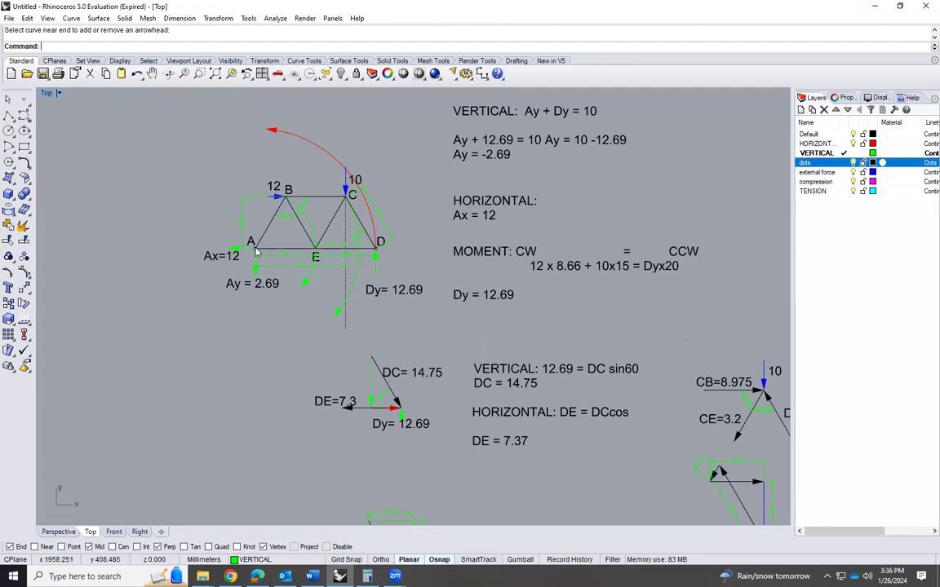
scroll(225, 214, up, 4)
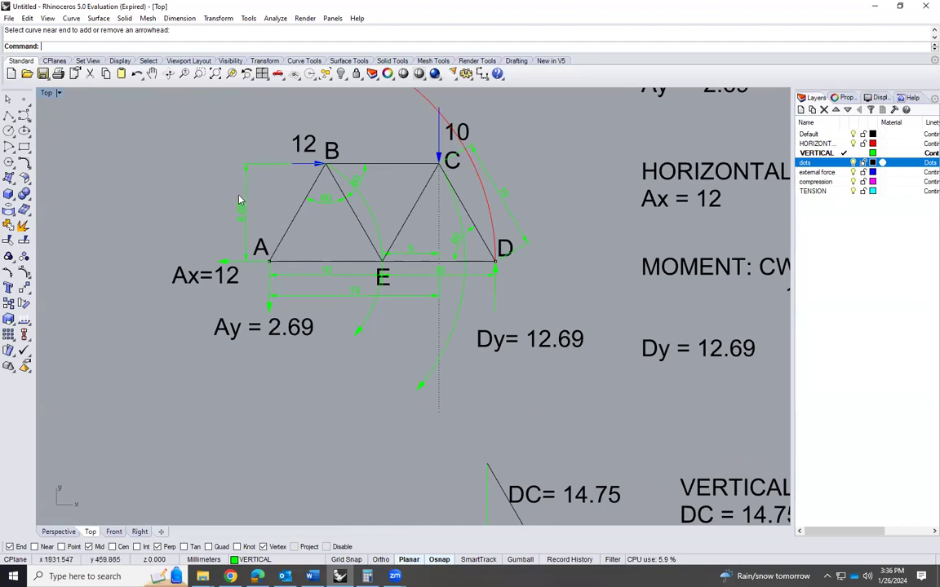
scroll(232, 192, down, 5)
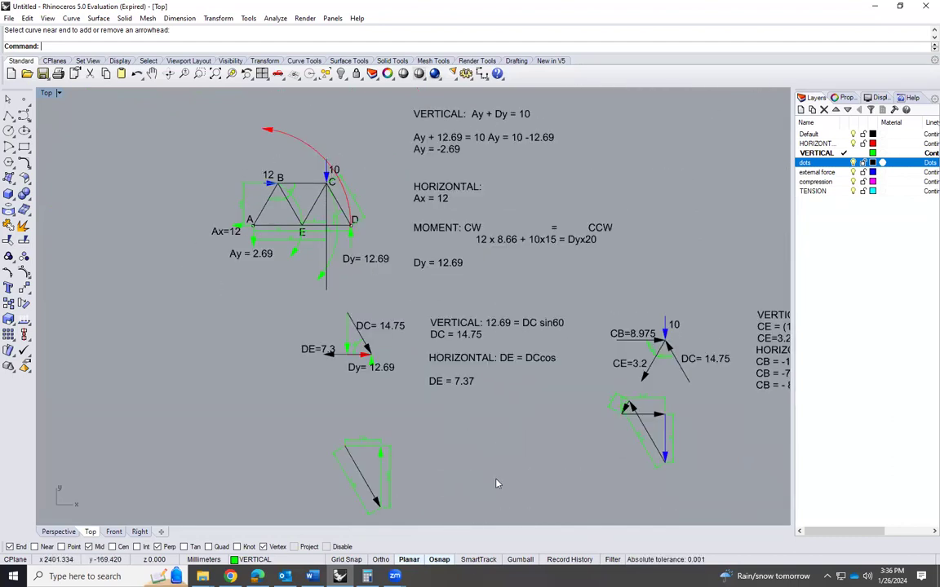